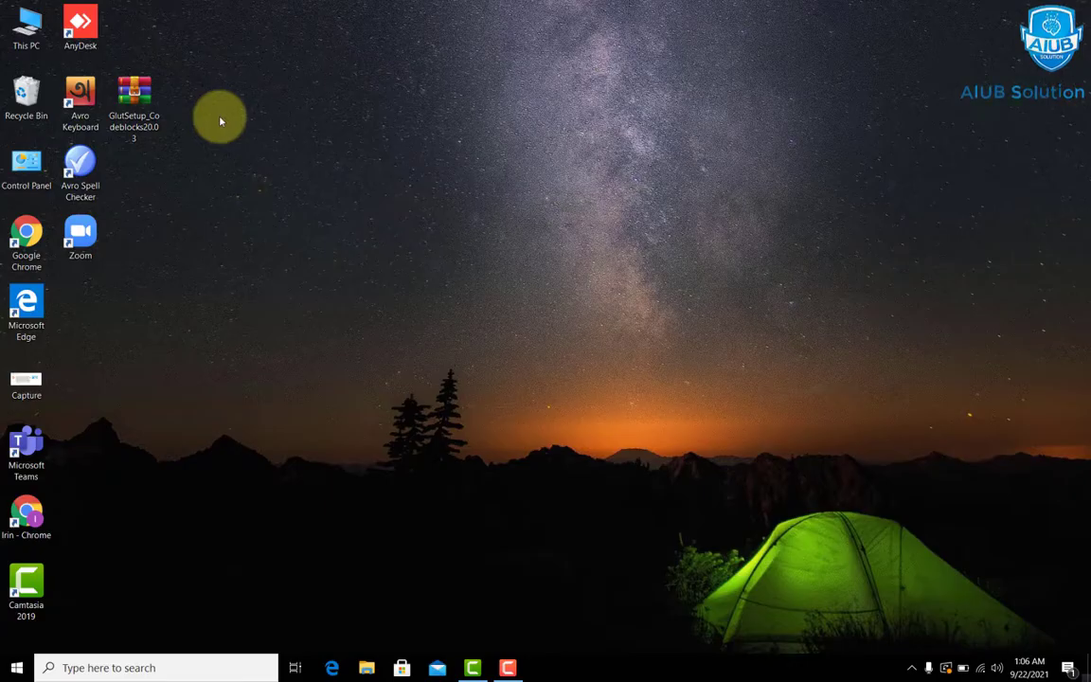
Extract the GlutSetup_Codeblocks20.03 archive onto the desktop and launch the extracted Code::Blocks installer
{"action": "right_click", "coordinate": [149, 110]}
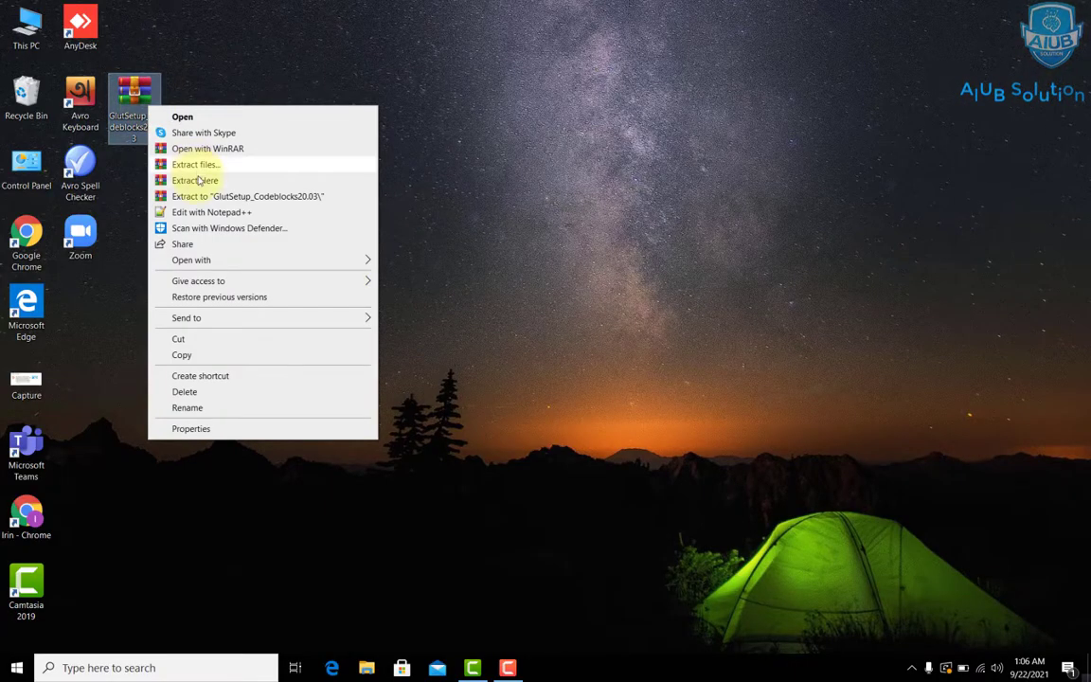
{"action": "left_click", "coordinate": [197, 180]}
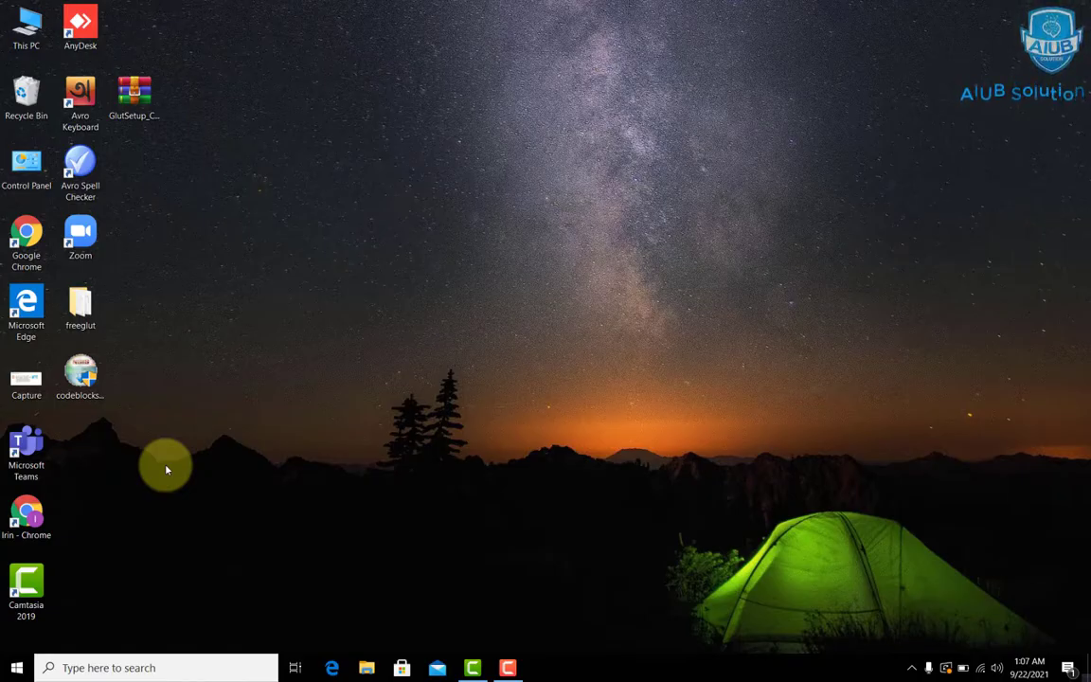
{"action": "double_click", "coordinate": [83, 381]}
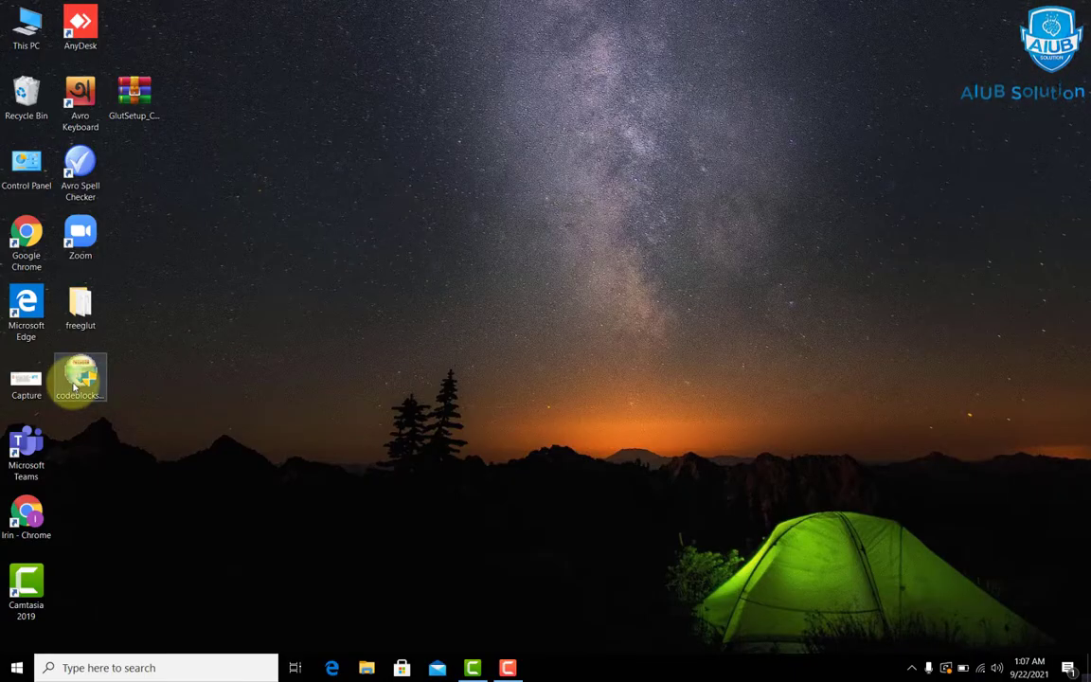
{"action": "left_click", "coordinate": [75, 384]}
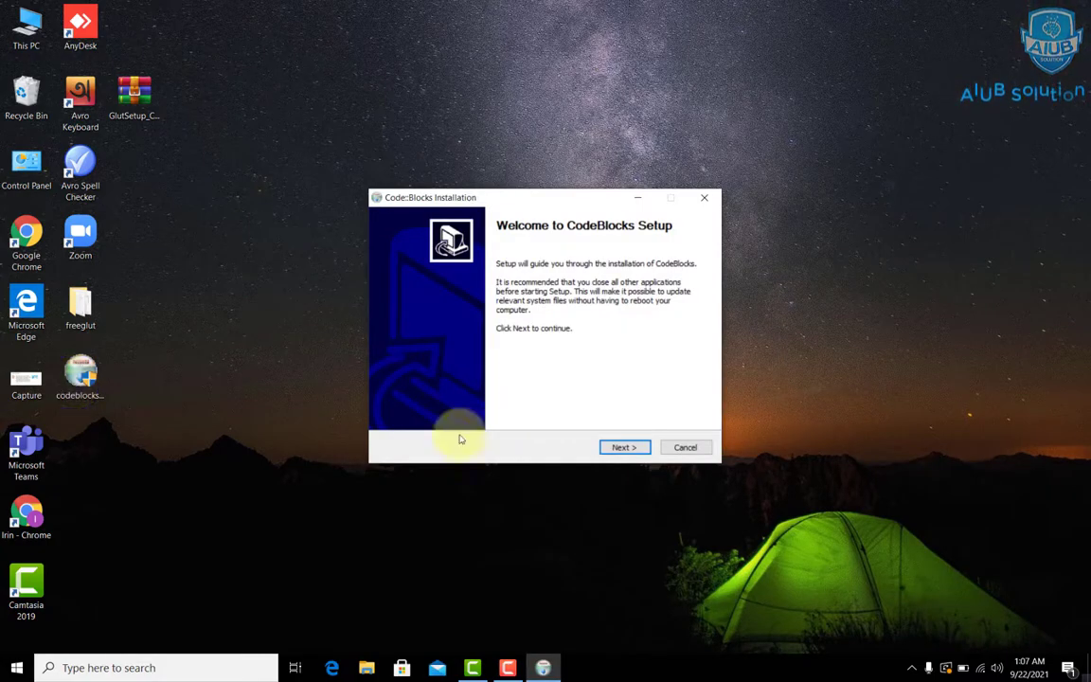
Accept the license, install Code::Blocks to C:\Program Files\CodeBlocks, and finish the setup without running the program
{"action": "left_click", "coordinate": [634, 449]}
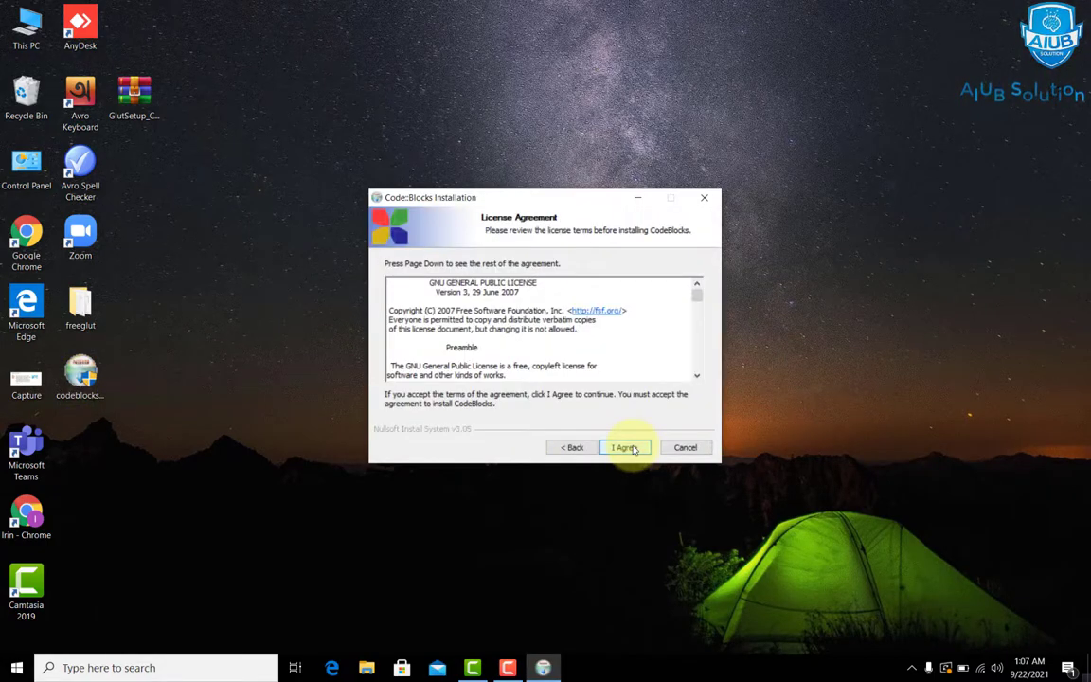
{"action": "left_click", "coordinate": [632, 448]}
{"action": "left_click", "coordinate": [634, 447]}
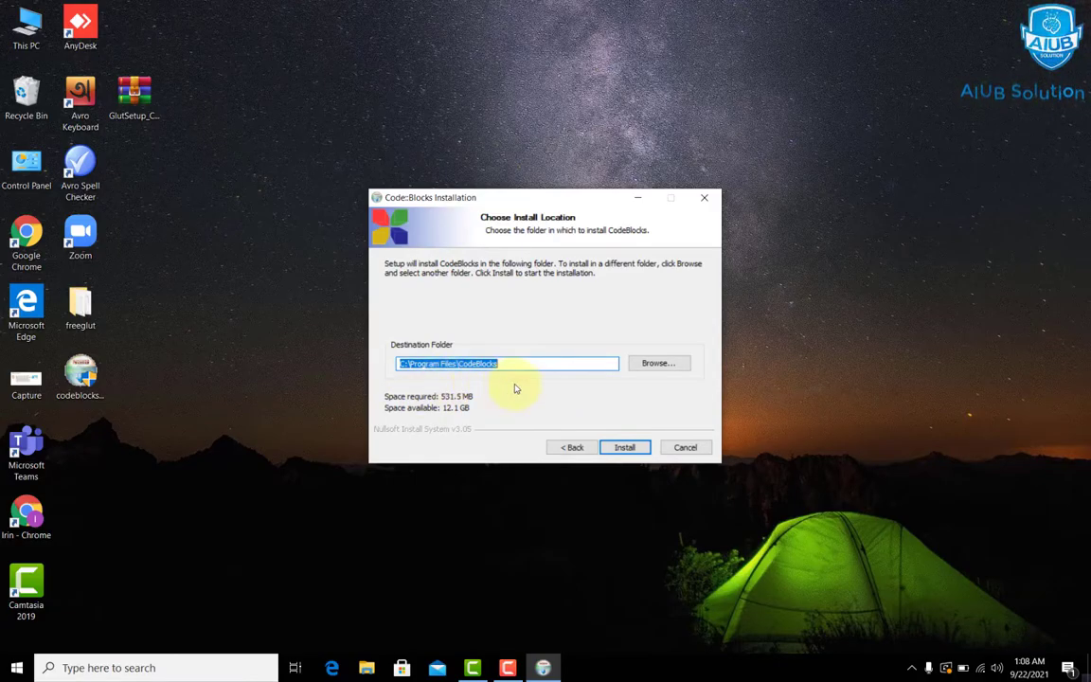
{"action": "left_click", "coordinate": [627, 448]}
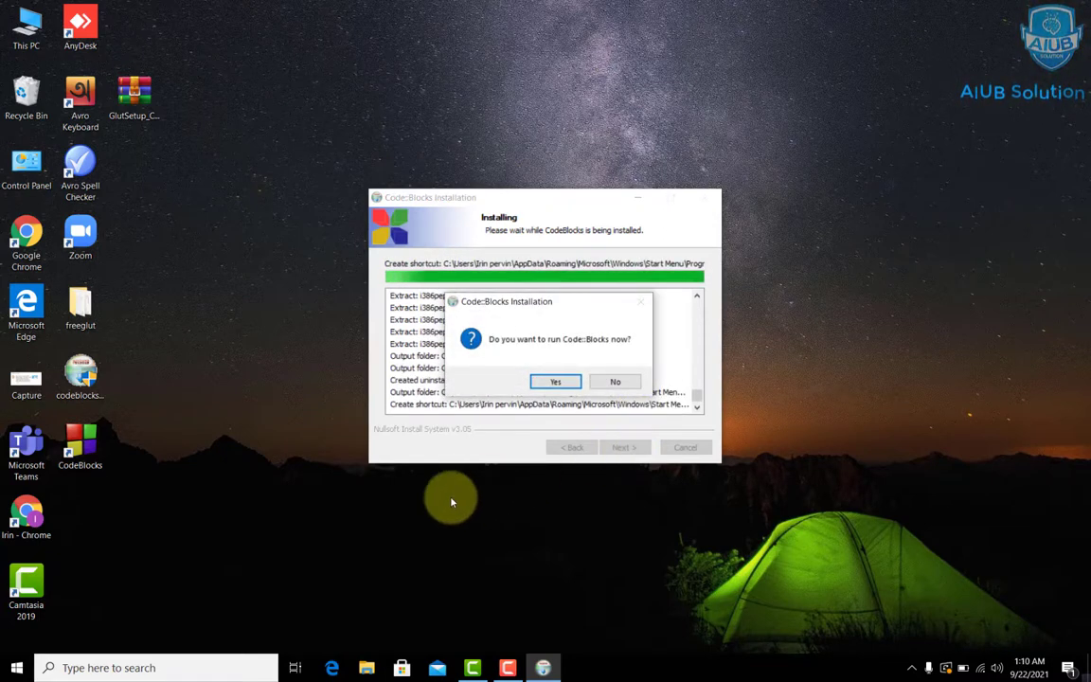
{"action": "left_click", "coordinate": [616, 381]}
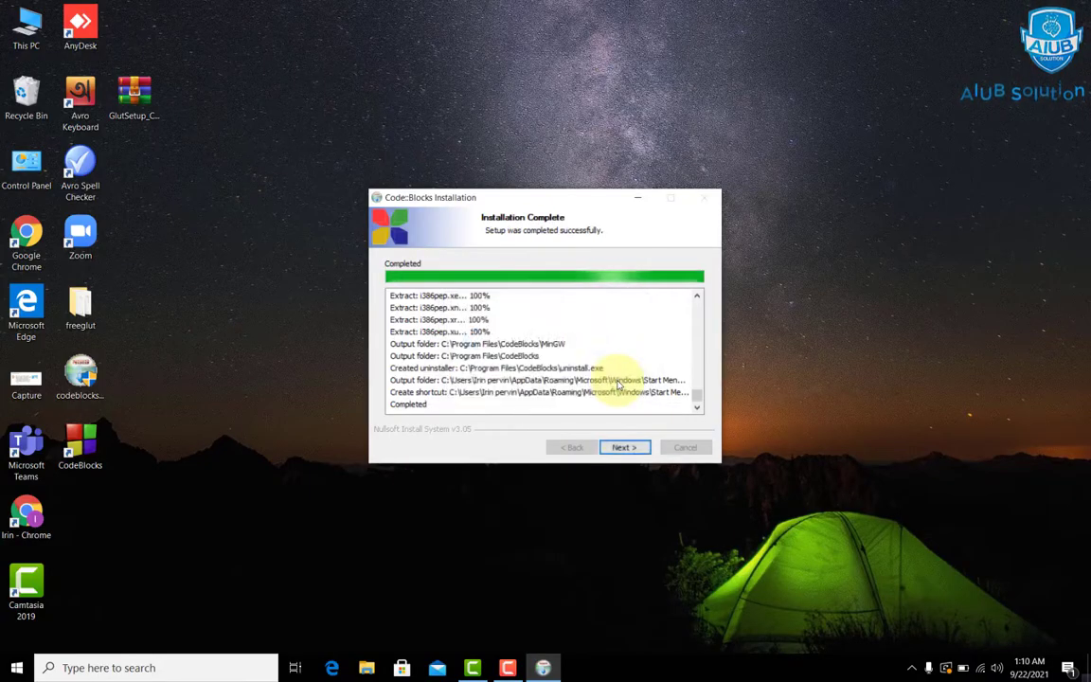
{"action": "left_click", "coordinate": [625, 448]}
{"action": "left_click", "coordinate": [625, 448]}
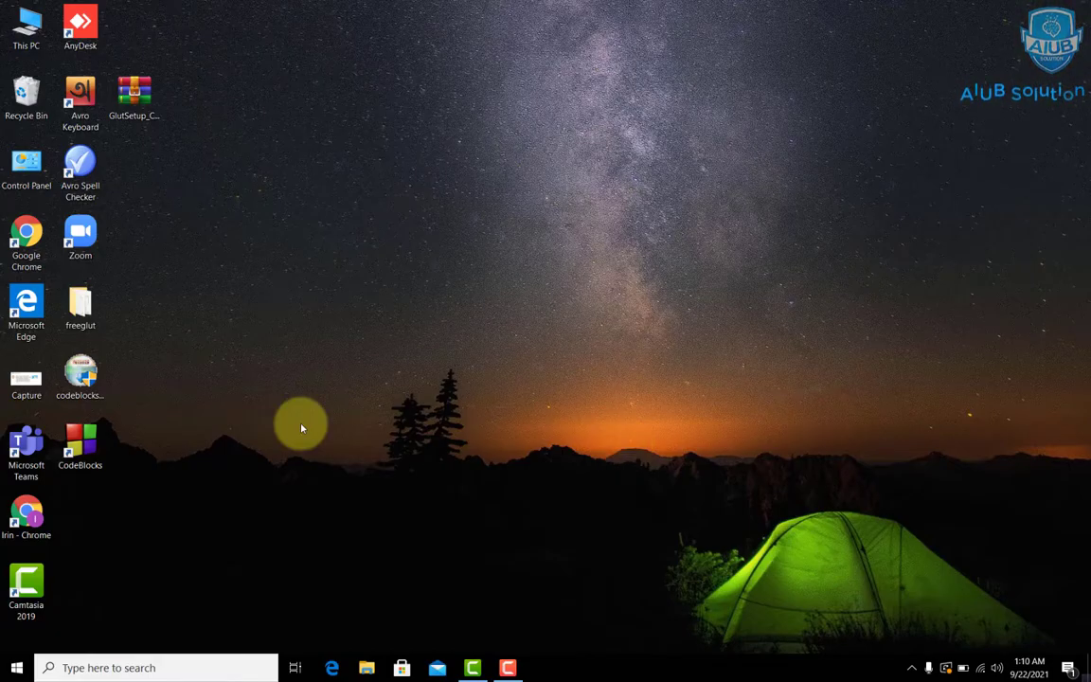
Copy freeglut.h, freeglut_ext.h, freeglut_std.h and glut.h from the include\GL folder of the desktop's freeglut folder
{"action": "double_click", "coordinate": [85, 306]}
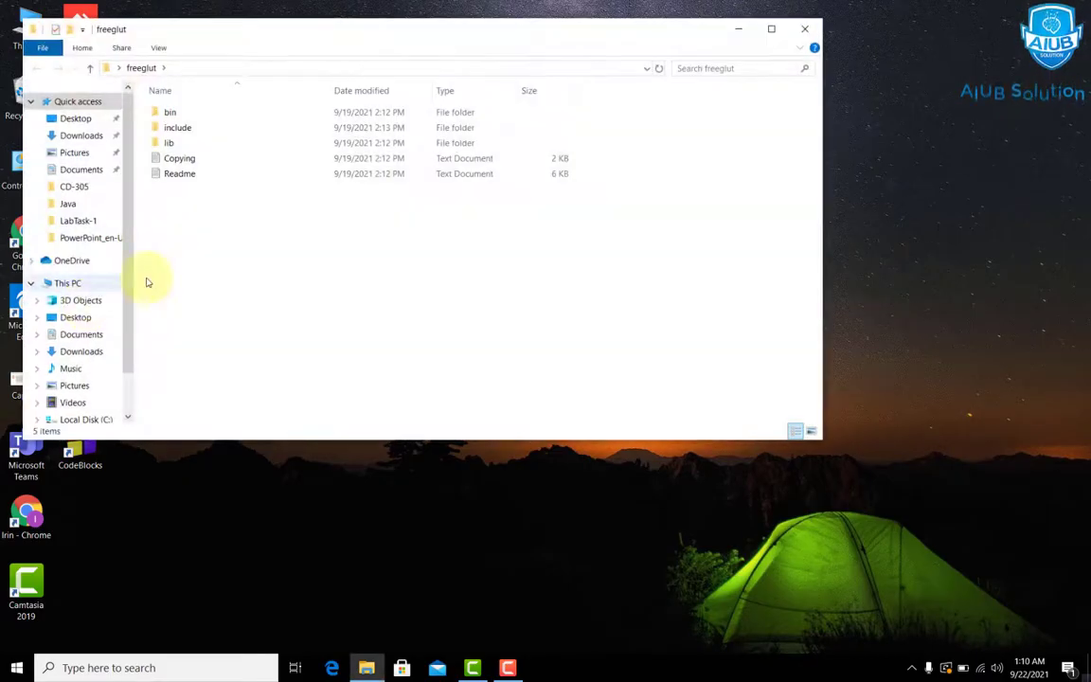
{"action": "double_click", "coordinate": [280, 128]}
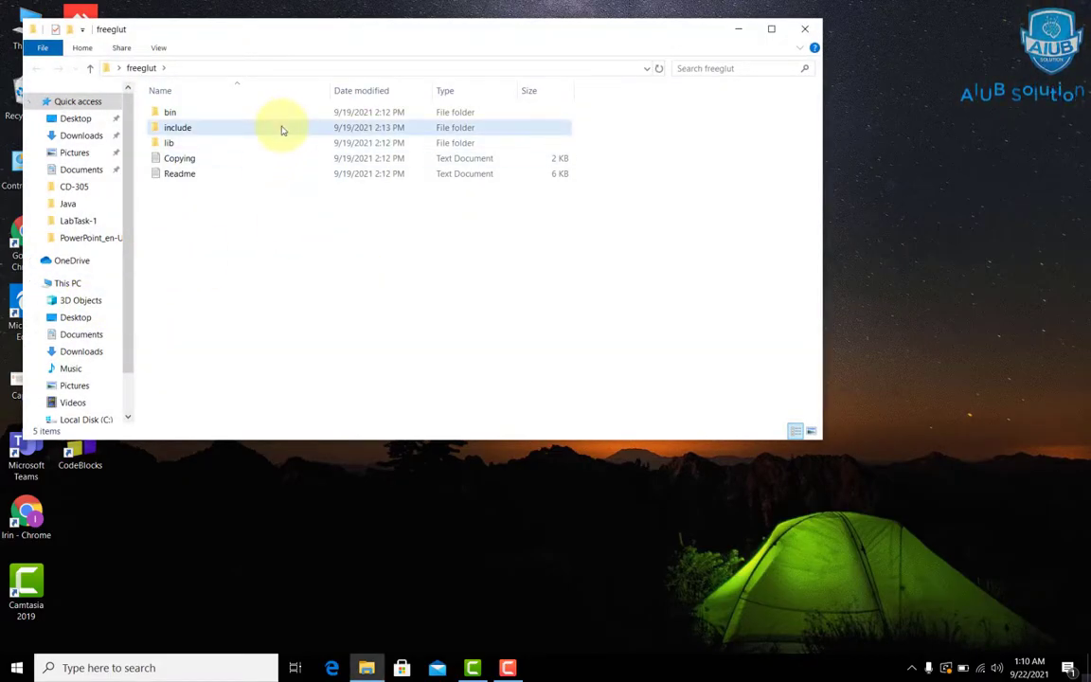
{"action": "double_click", "coordinate": [240, 114]}
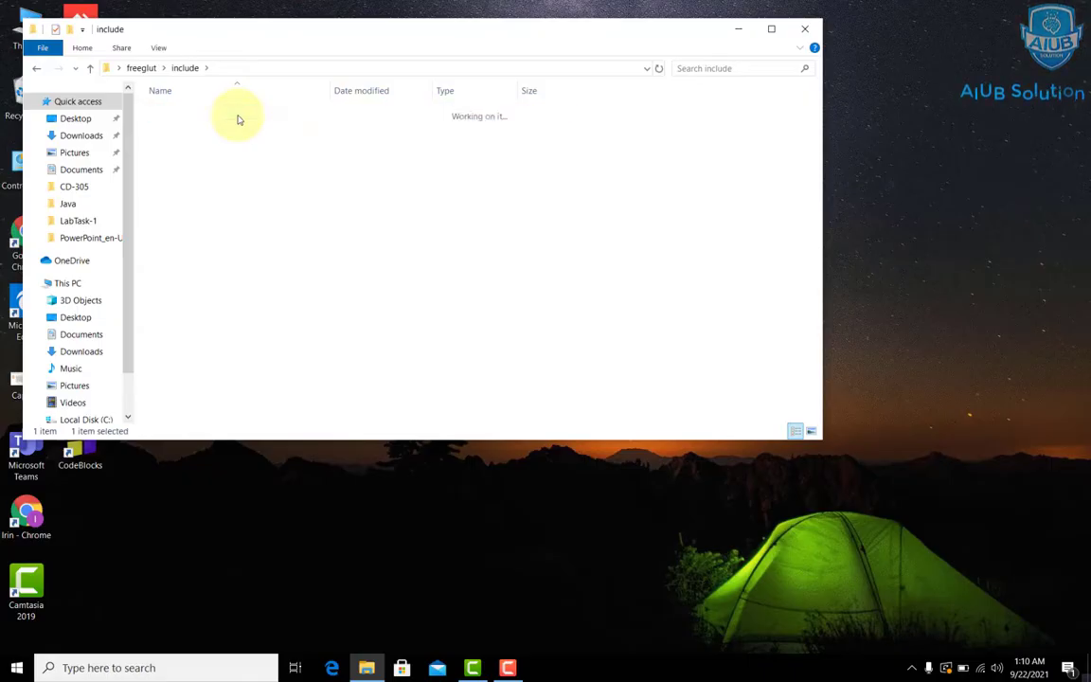
{"action": "left_click_drag", "start_coordinate": [254, 213], "coordinate": [232, 104]}
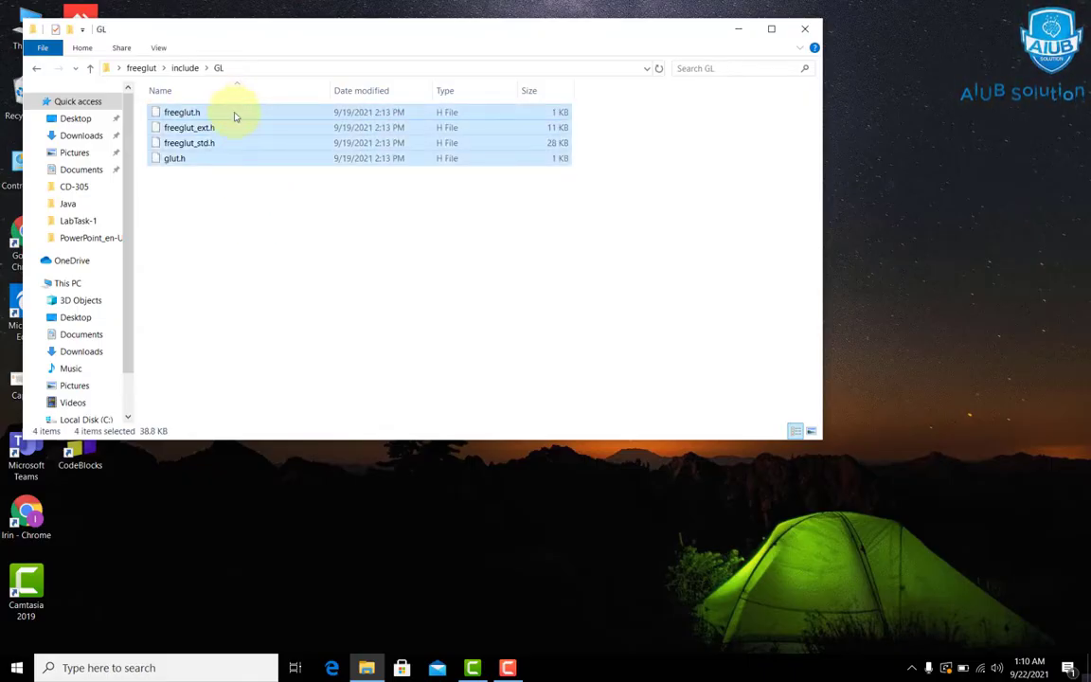
{"action": "right_click", "coordinate": [236, 116]}
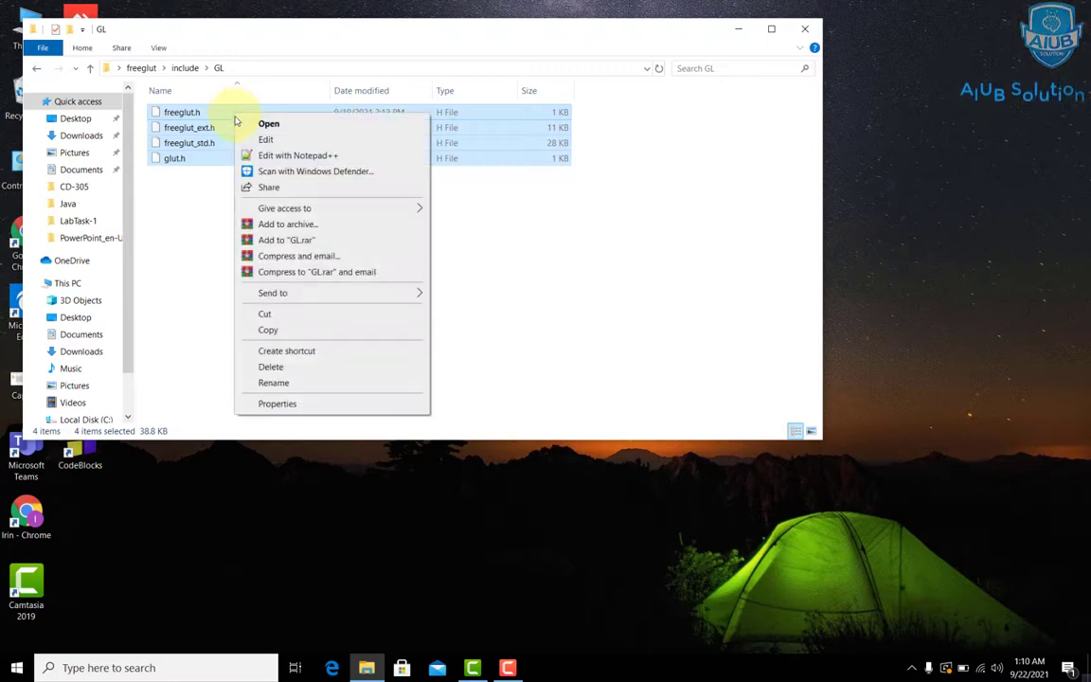
{"action": "left_click", "coordinate": [288, 338]}
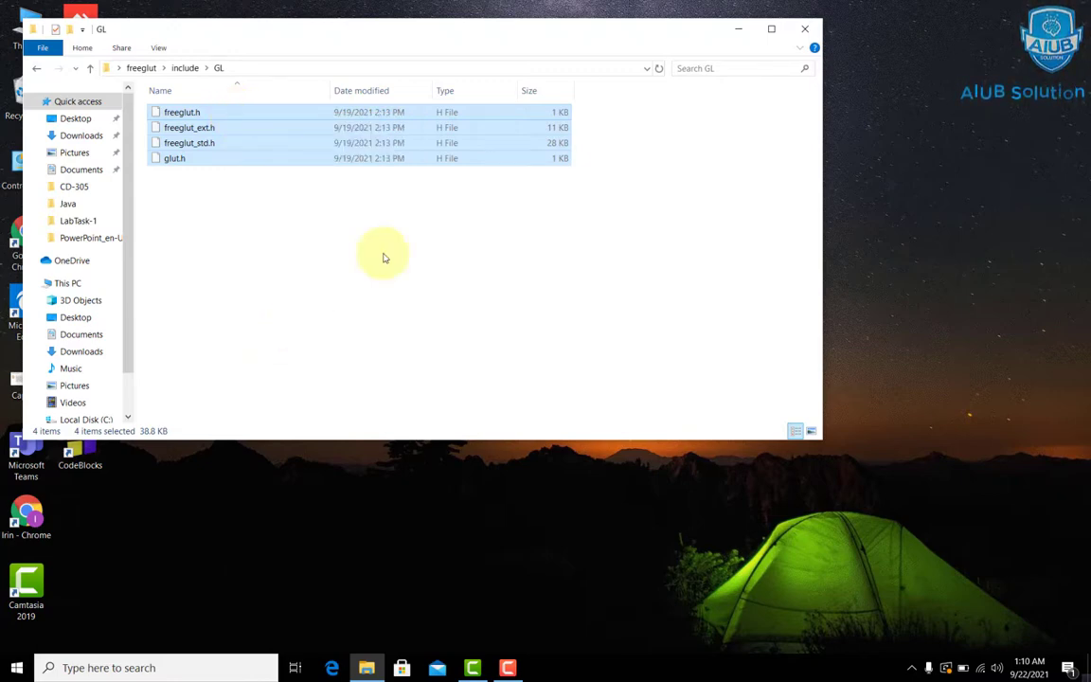
Open the folder C:\Program Files\CodeBlocks\MinGW\x86_64-w64-mingw32\include\GL in a separate, maximized window
{"action": "left_click", "coordinate": [741, 30]}
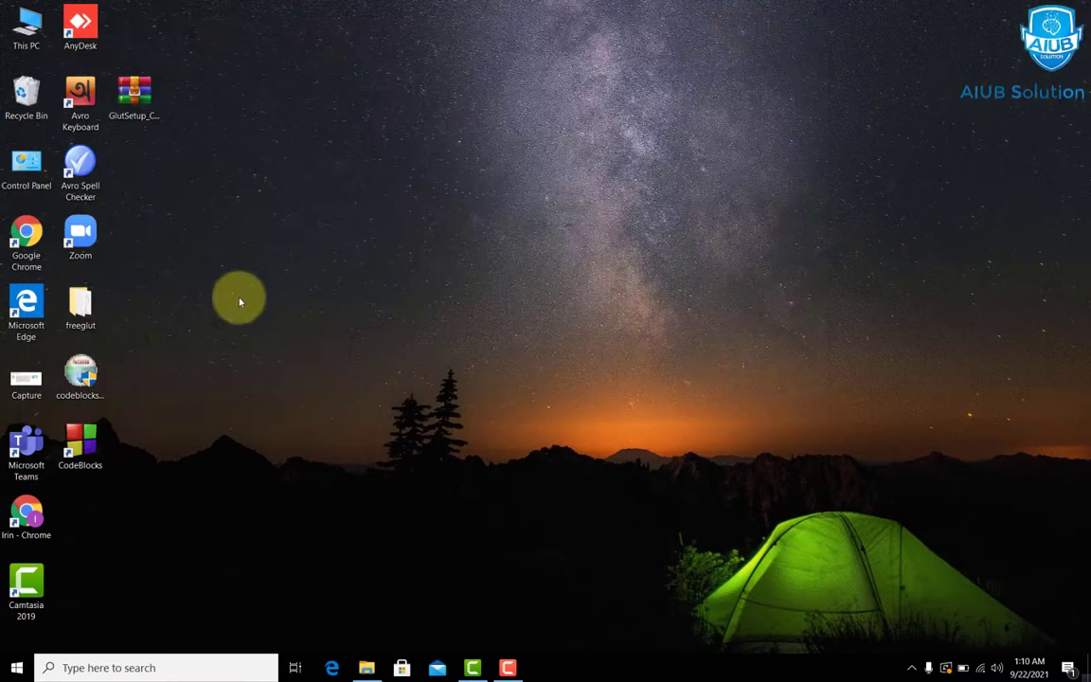
{"action": "double_click", "coordinate": [28, 46]}
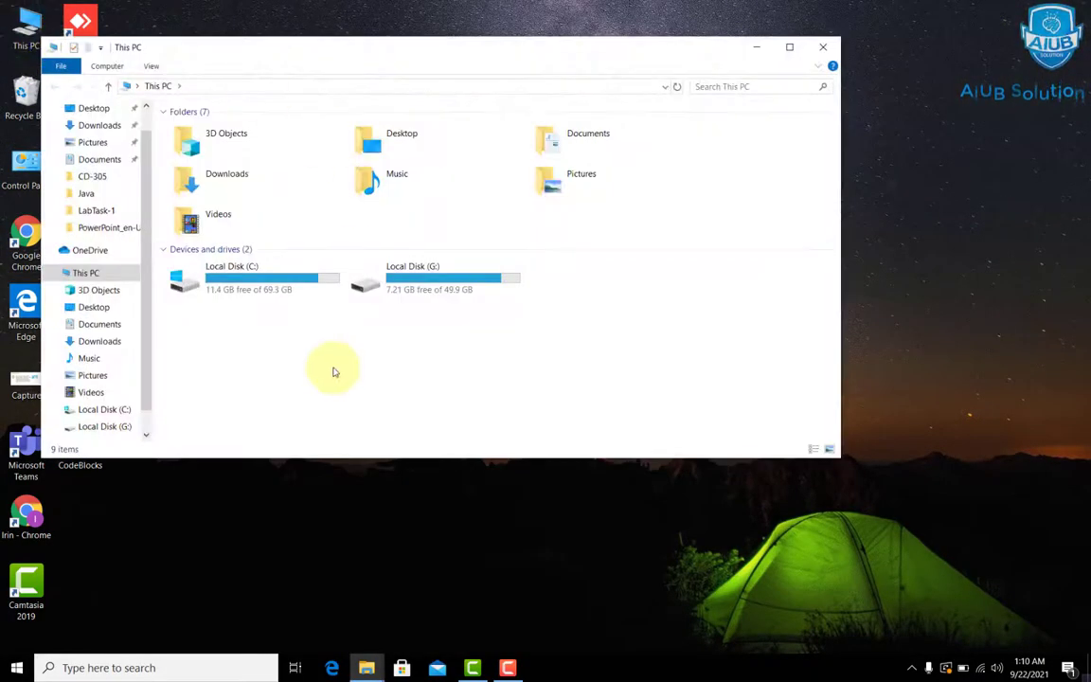
{"action": "double_click", "coordinate": [280, 288]}
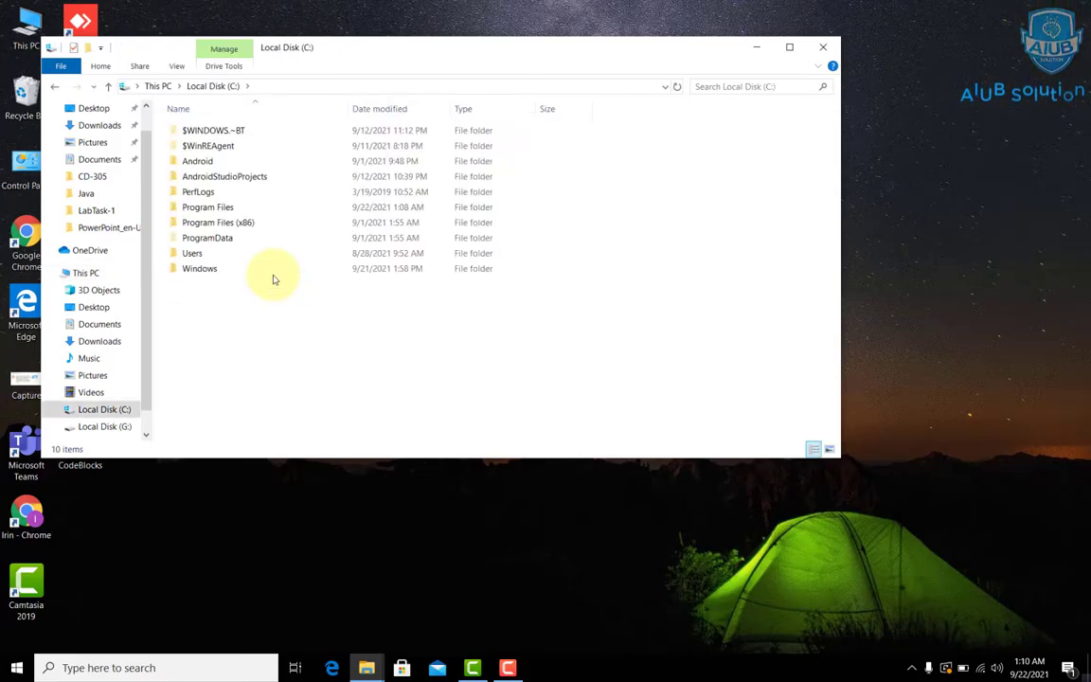
{"action": "double_click", "coordinate": [224, 206]}
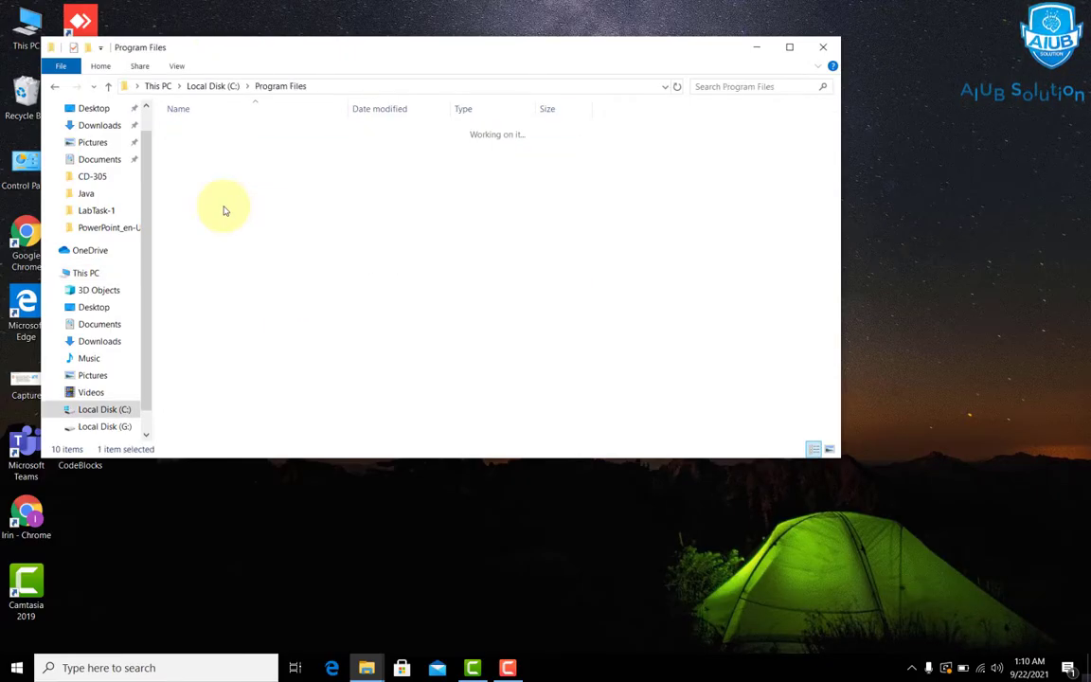
{"action": "left_click", "coordinate": [788, 47]}
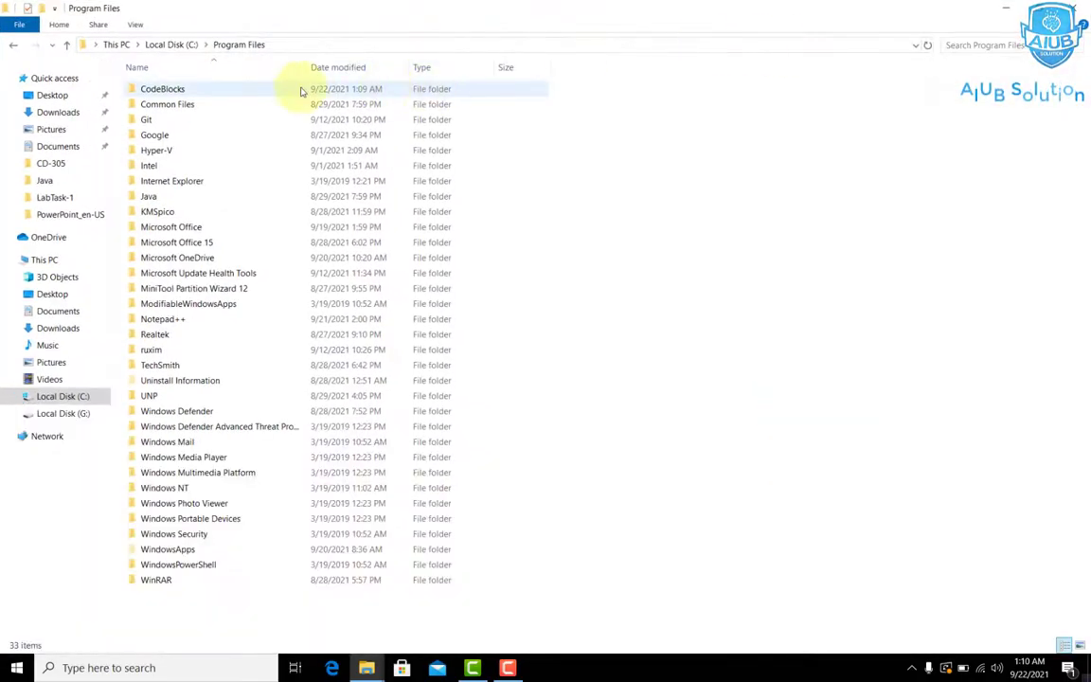
{"action": "double_click", "coordinate": [210, 92]}
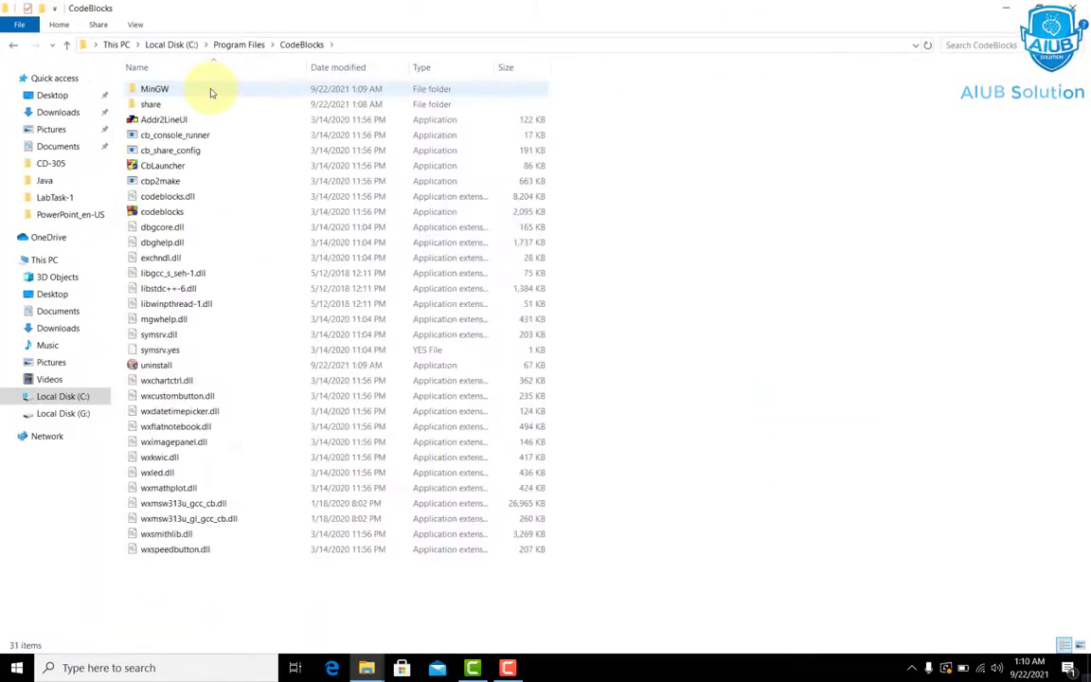
{"action": "double_click", "coordinate": [210, 91]}
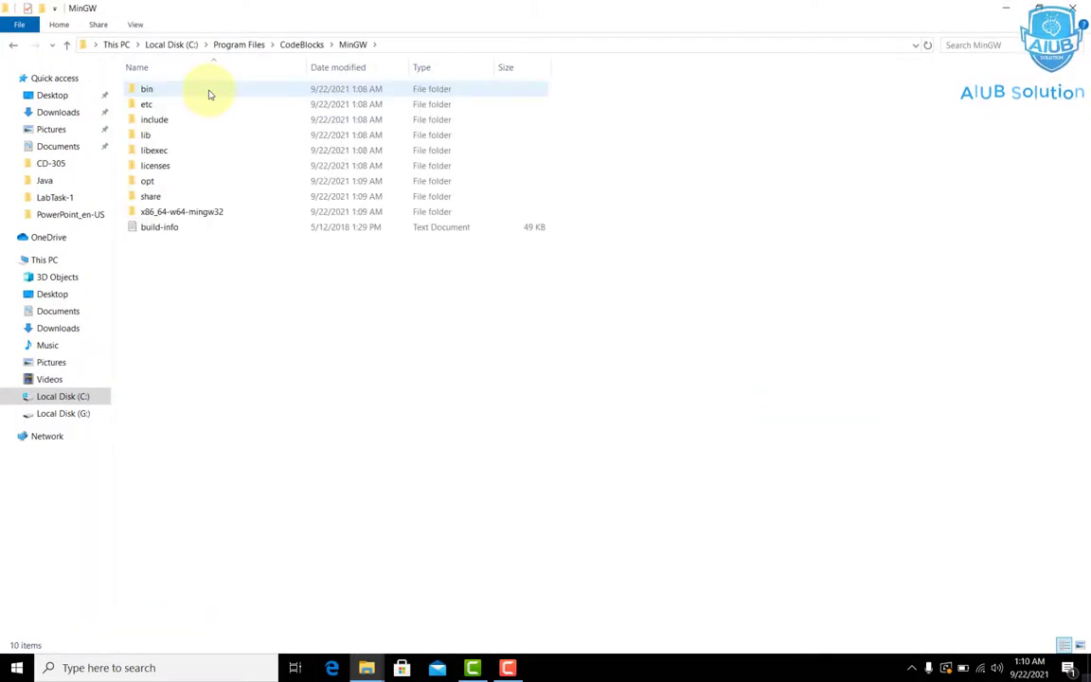
{"action": "double_click", "coordinate": [226, 217]}
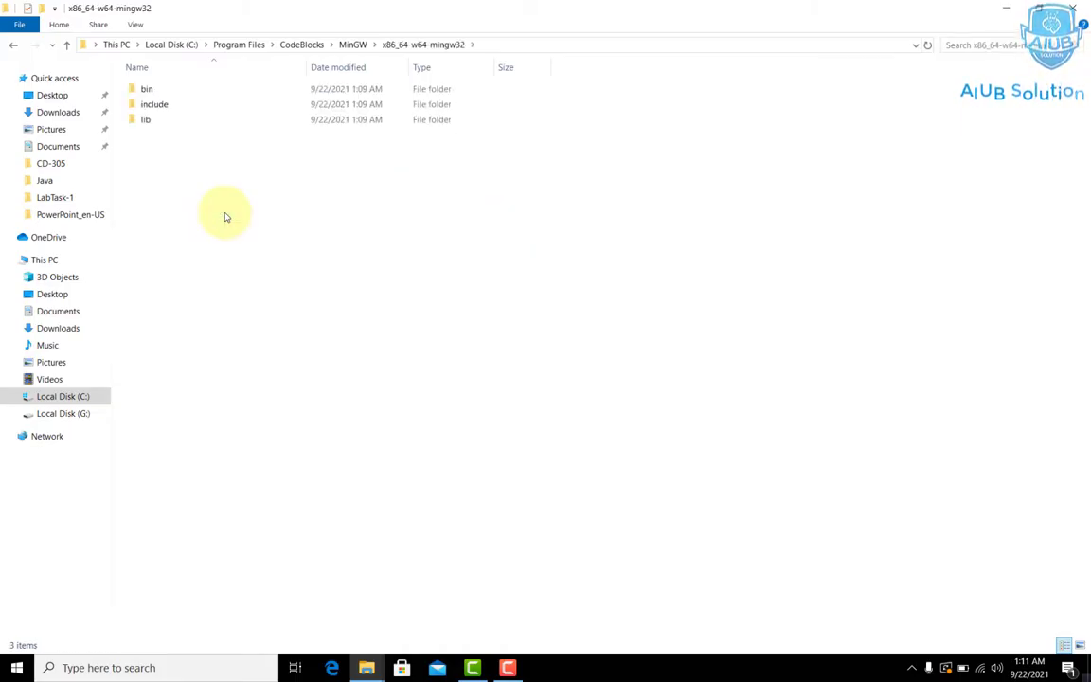
{"action": "double_click", "coordinate": [204, 105]}
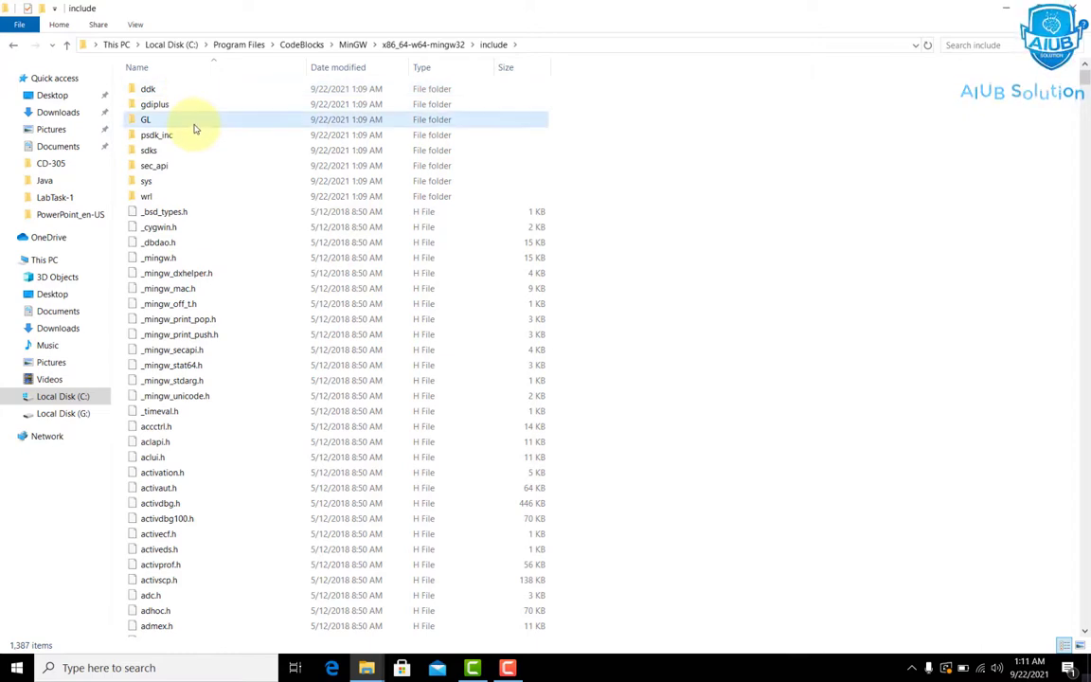
{"action": "double_click", "coordinate": [194, 123]}
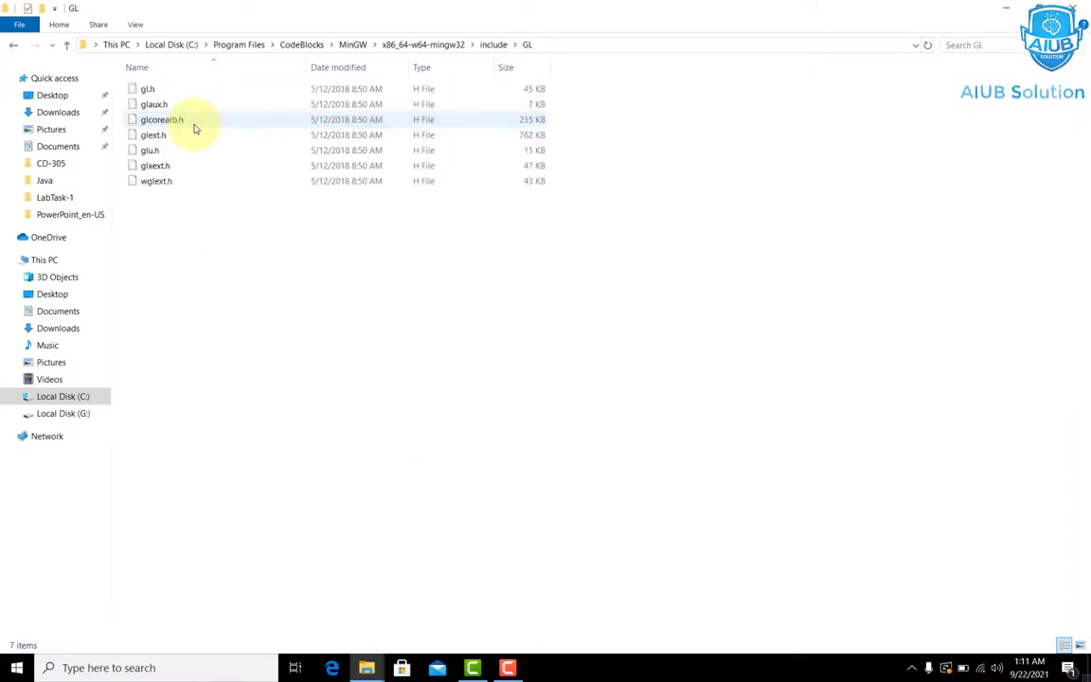
Paste the copied header files into the MinGW GL folder, granting administrator permission for all current items
{"action": "right_click", "coordinate": [282, 223]}
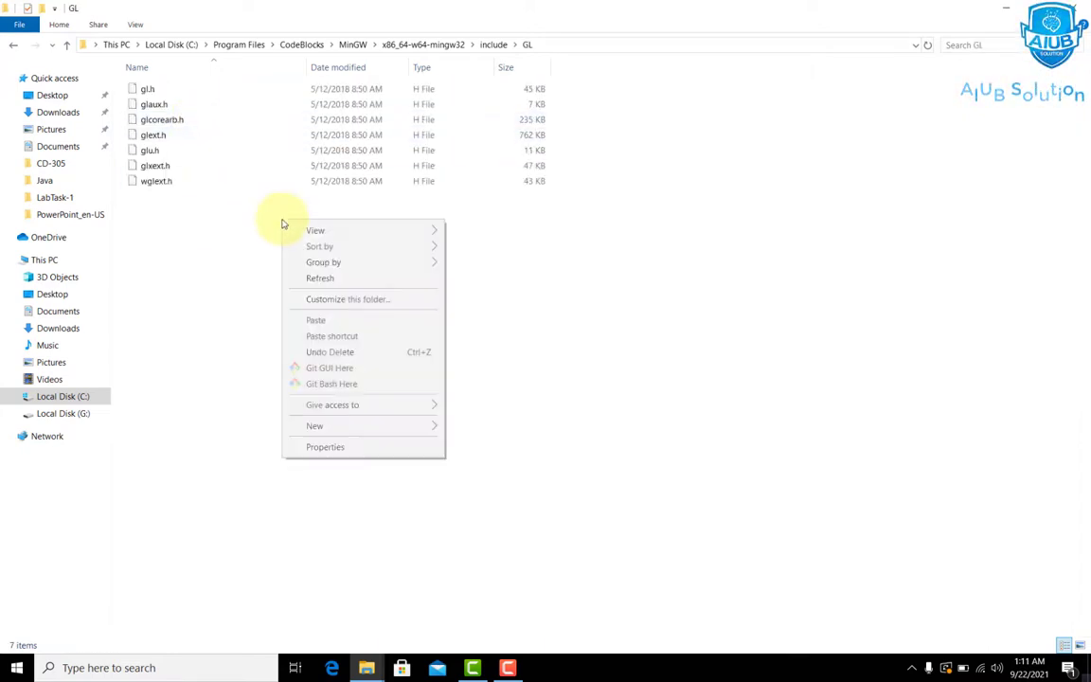
{"action": "left_click", "coordinate": [323, 323]}
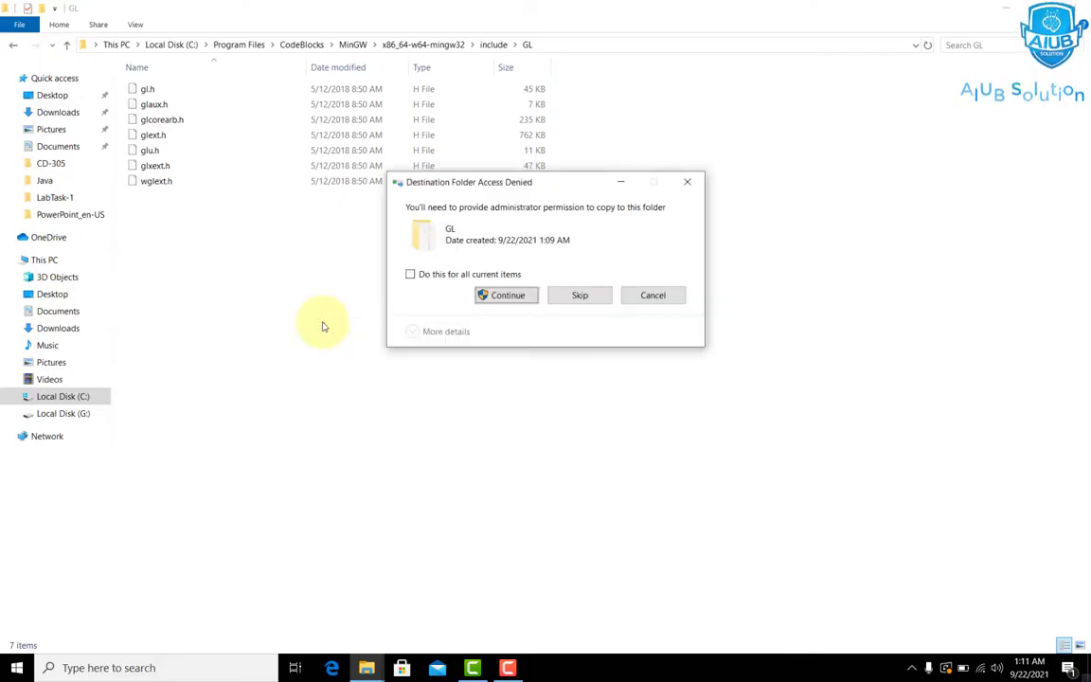
{"action": "left_click", "coordinate": [409, 274]}
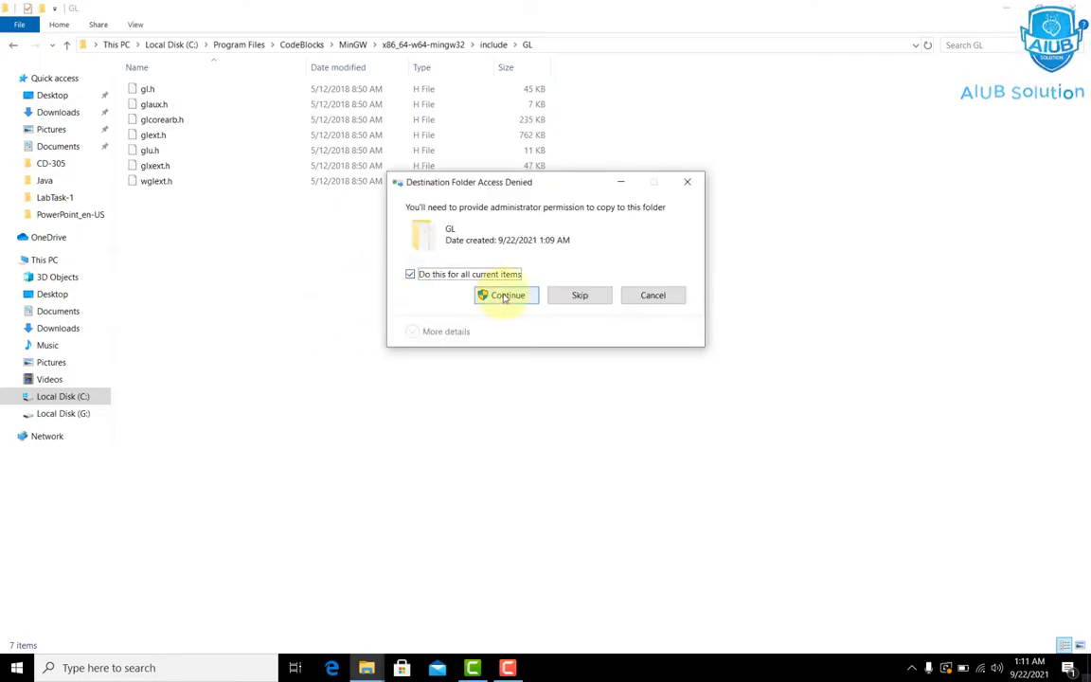
{"action": "left_click", "coordinate": [505, 296]}
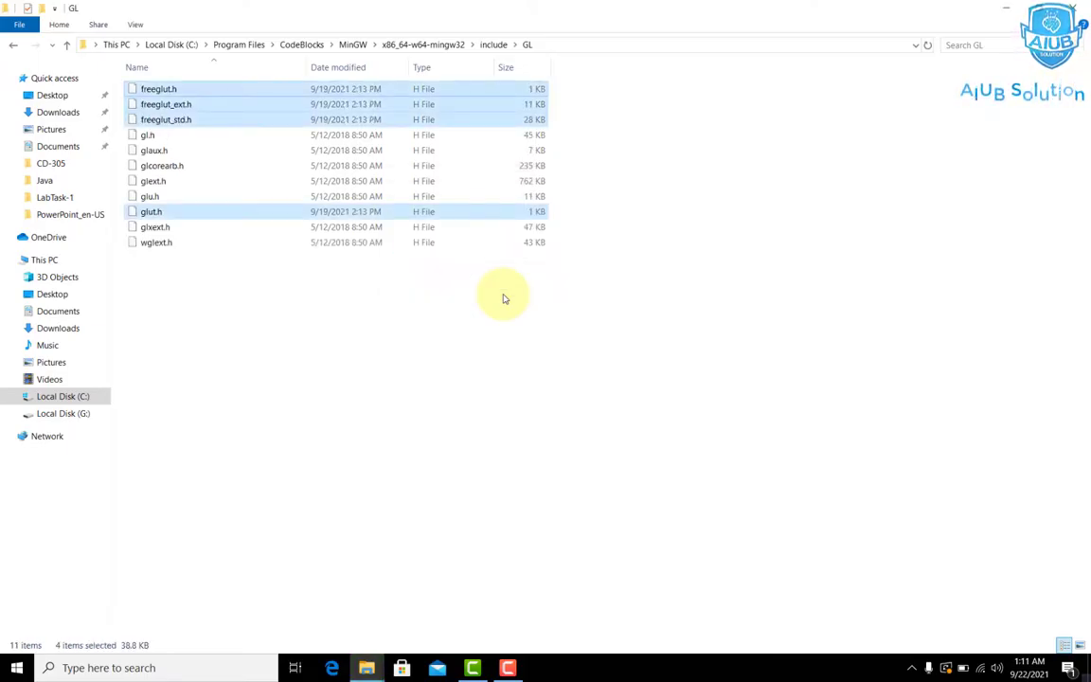
Copy libfreeglut.a and libfreeglut_static.a from the lib folder of the freeglut folder
{"action": "mouse_move", "coordinate": [369, 673]}
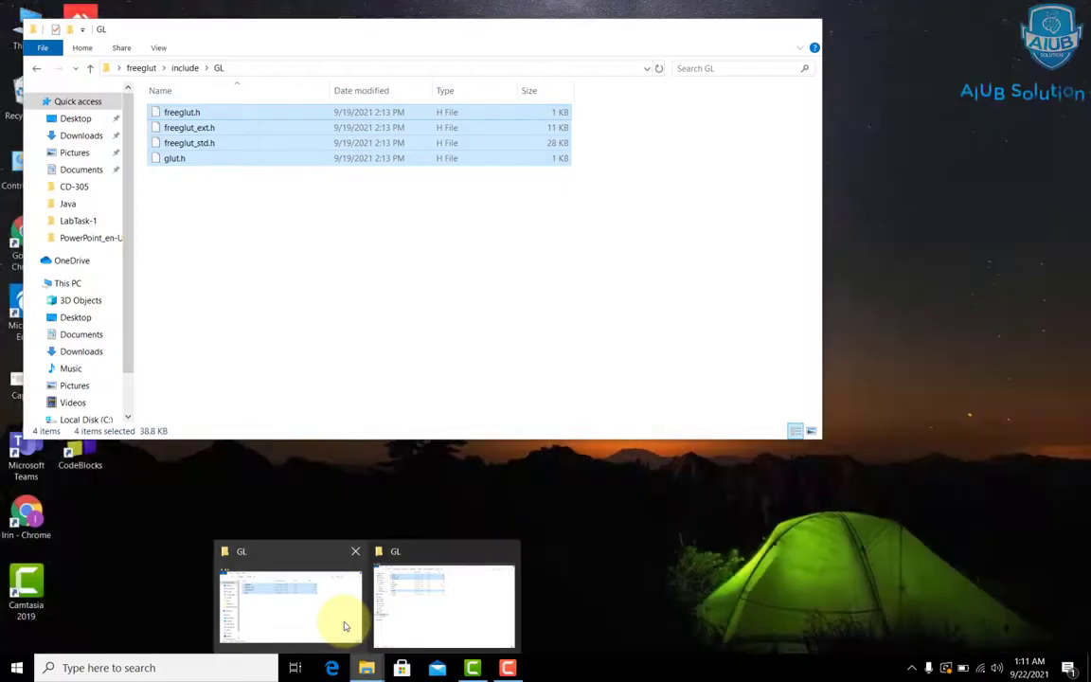
{"action": "left_click", "coordinate": [347, 621]}
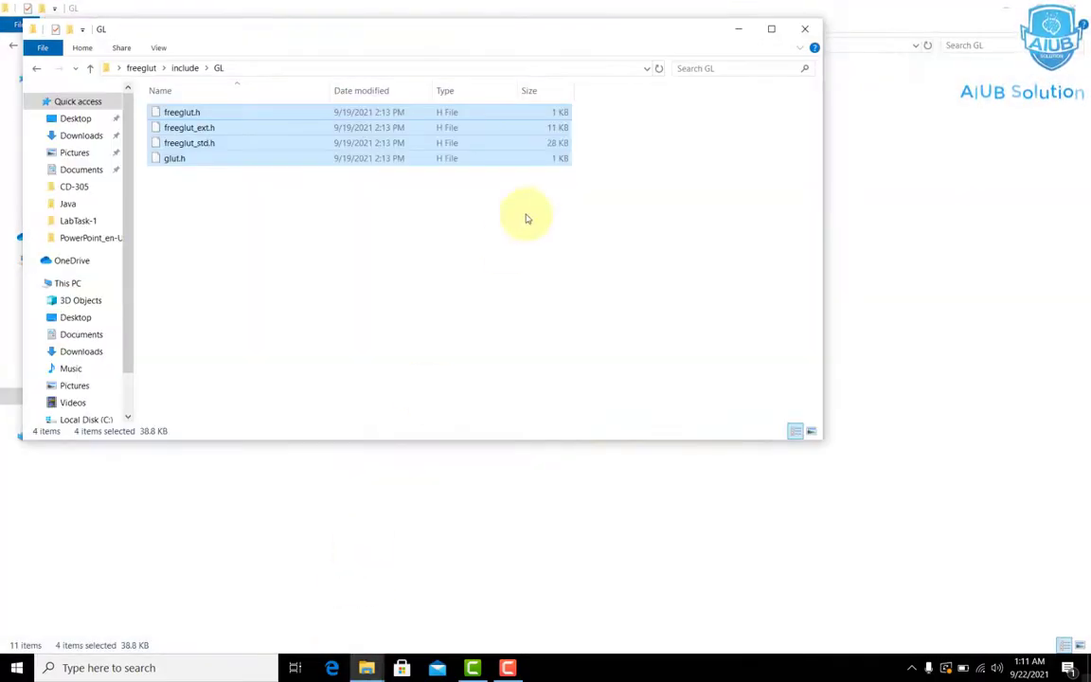
{"action": "left_click", "coordinate": [178, 68]}
{"action": "left_click", "coordinate": [142, 69]}
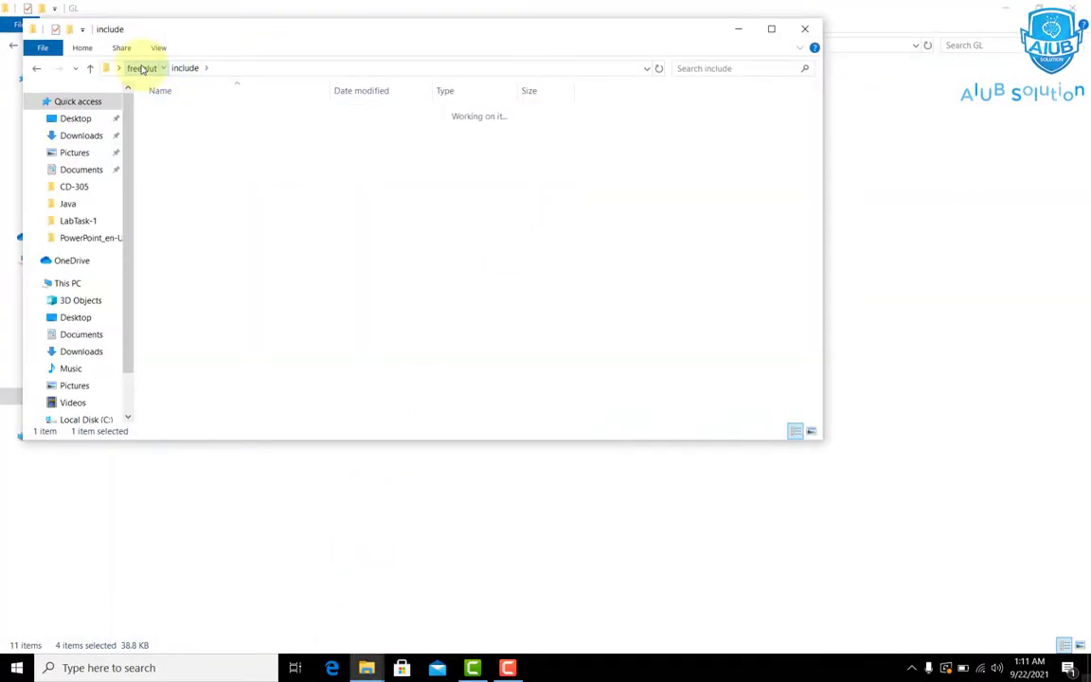
{"action": "double_click", "coordinate": [215, 148]}
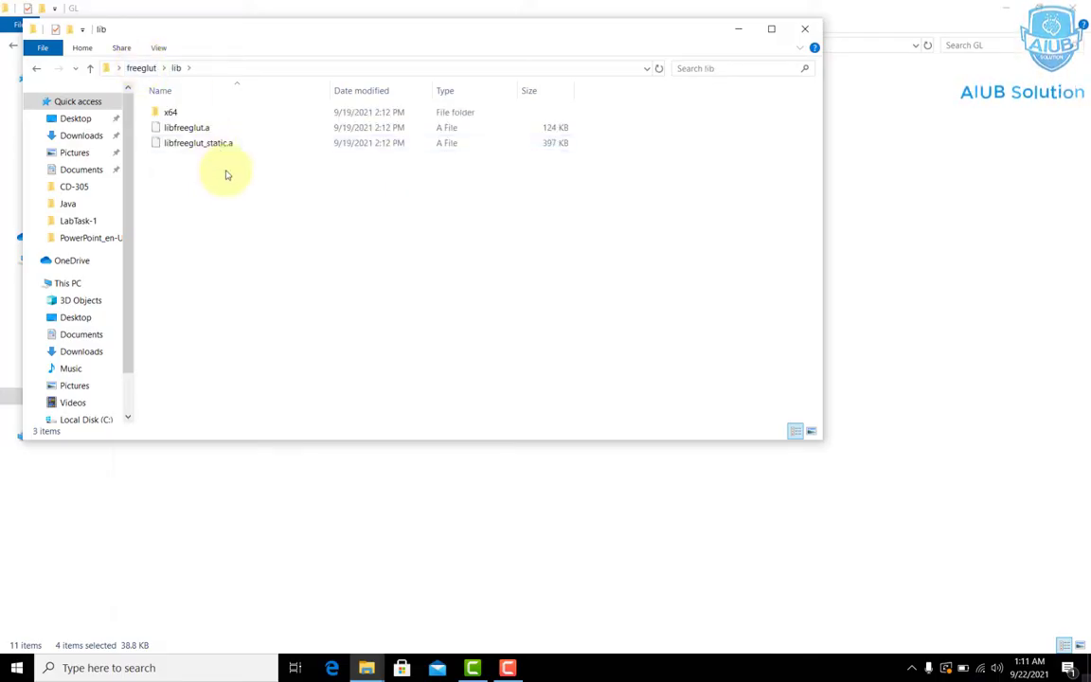
{"action": "left_click_drag", "start_coordinate": [224, 172], "coordinate": [217, 130]}
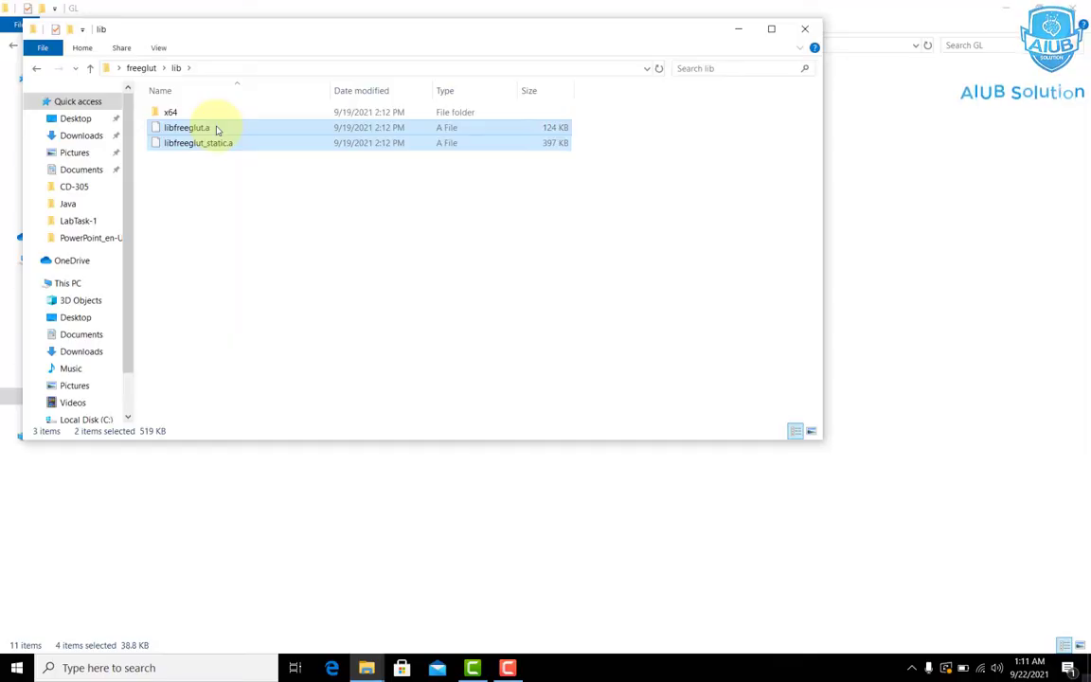
{"action": "right_click", "coordinate": [217, 128]}
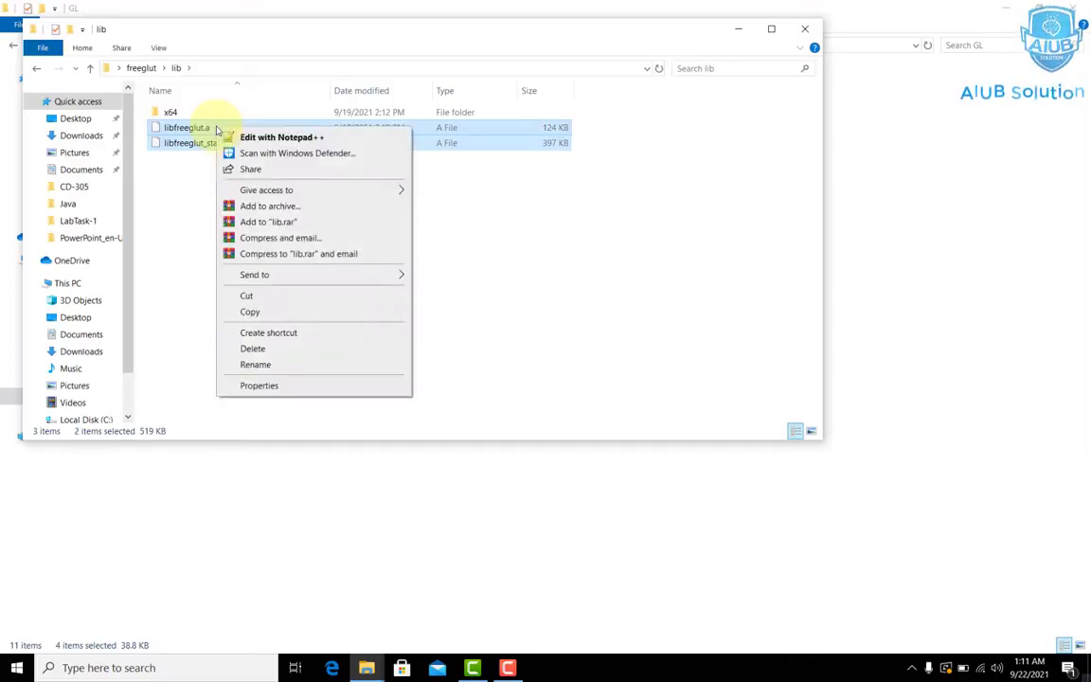
{"action": "left_click", "coordinate": [249, 312]}
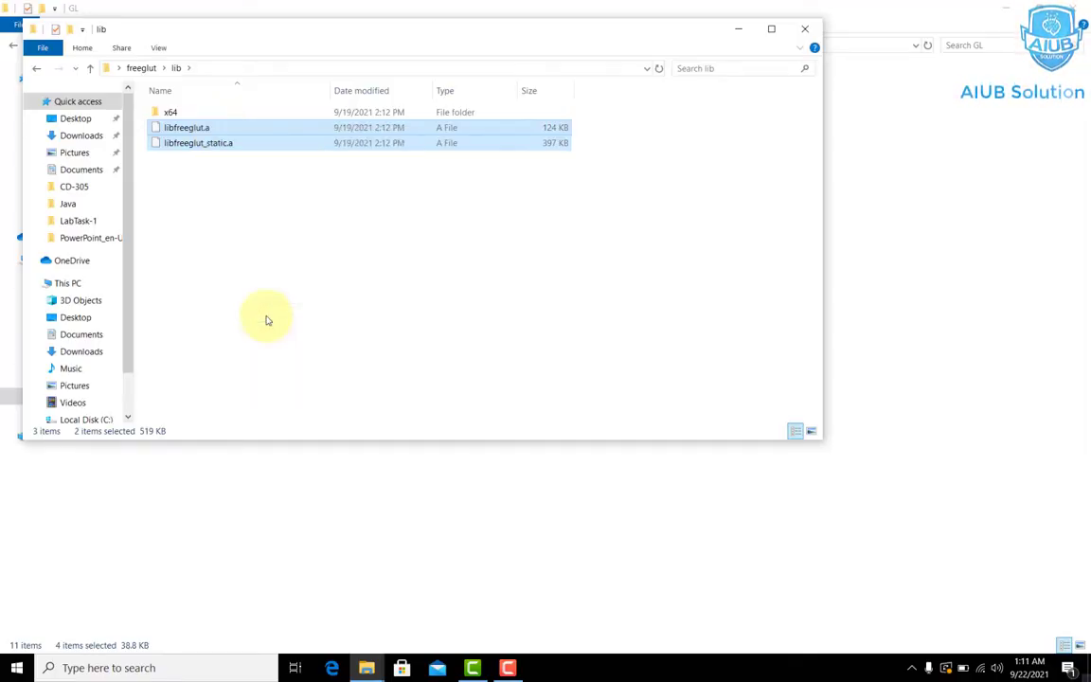
Paste the copied library files into C:\Program Files\CodeBlocks\MinGW\x86_64-w64-mingw32\lib, granting administrator permission
{"action": "left_click", "coordinate": [741, 29]}
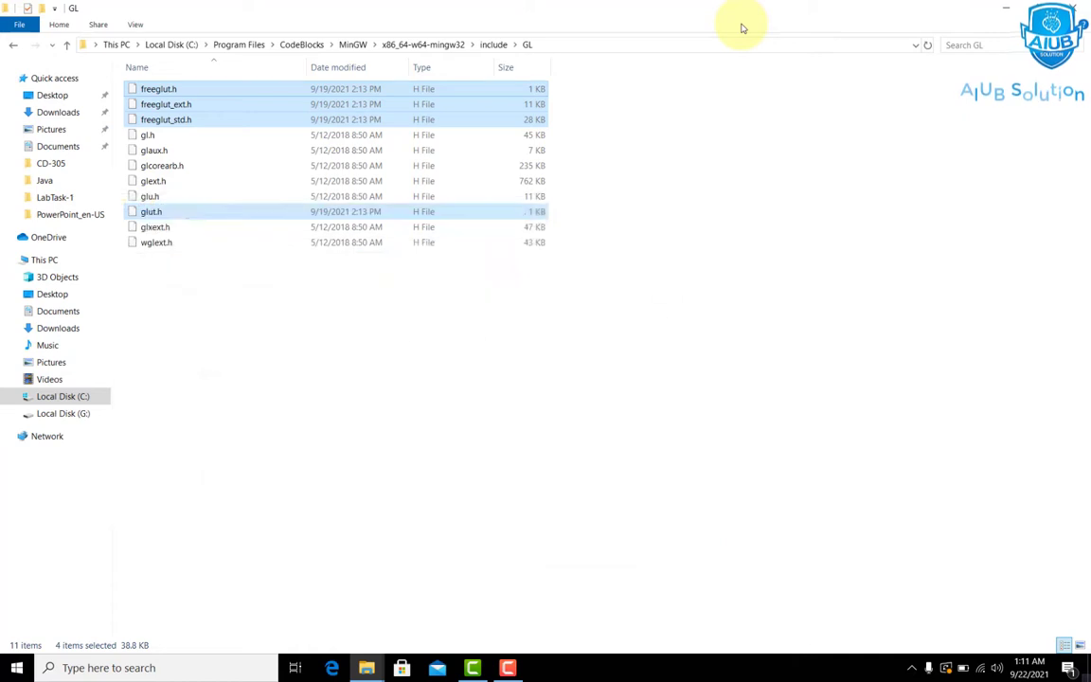
{"action": "left_click", "coordinate": [438, 50]}
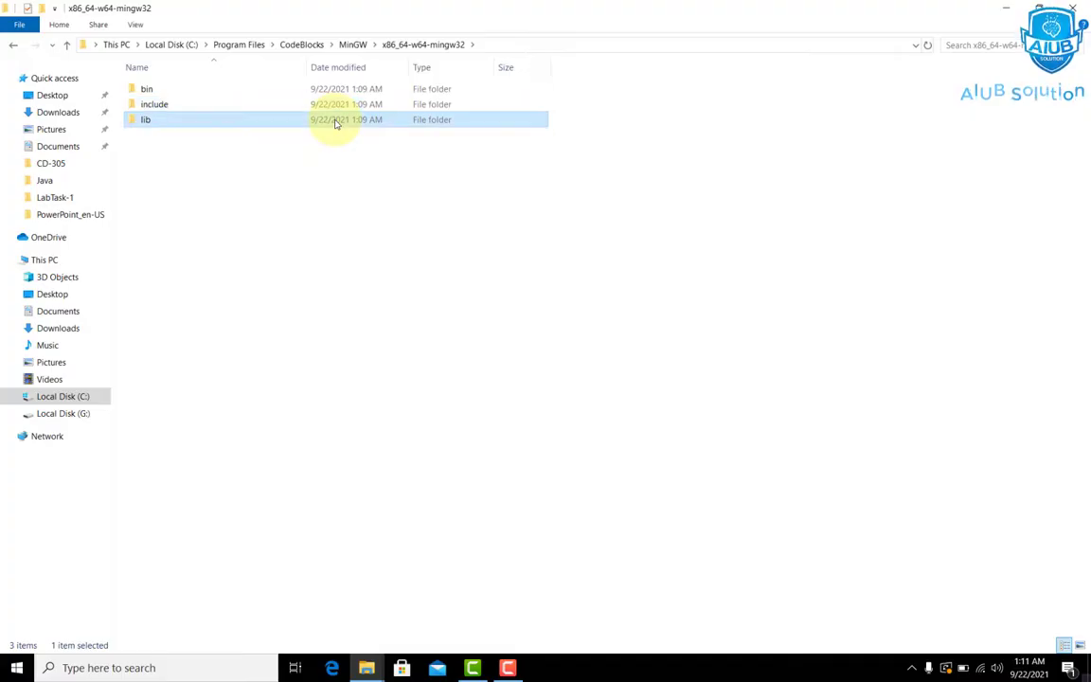
{"action": "double_click", "coordinate": [335, 121]}
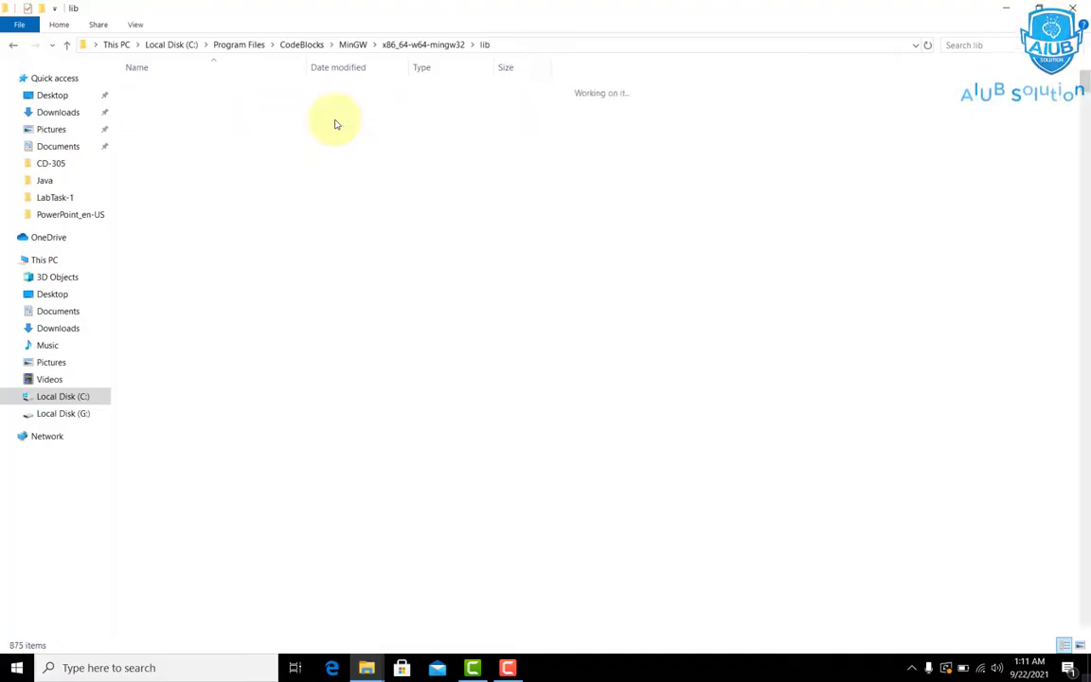
{"action": "right_click", "coordinate": [717, 312]}
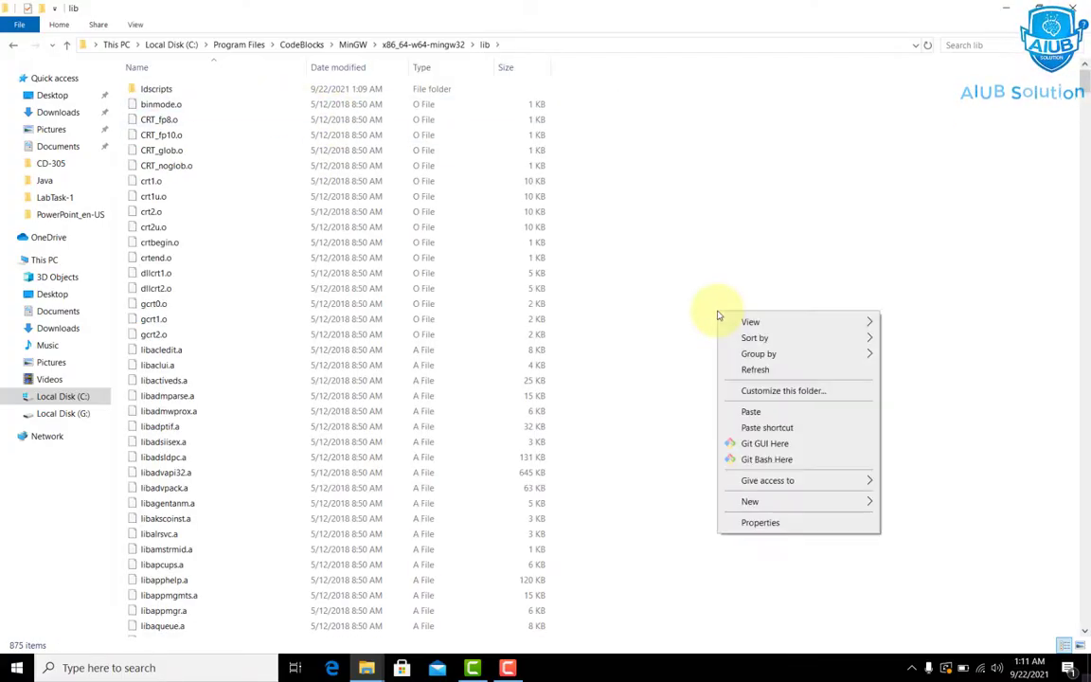
{"action": "left_click", "coordinate": [773, 418]}
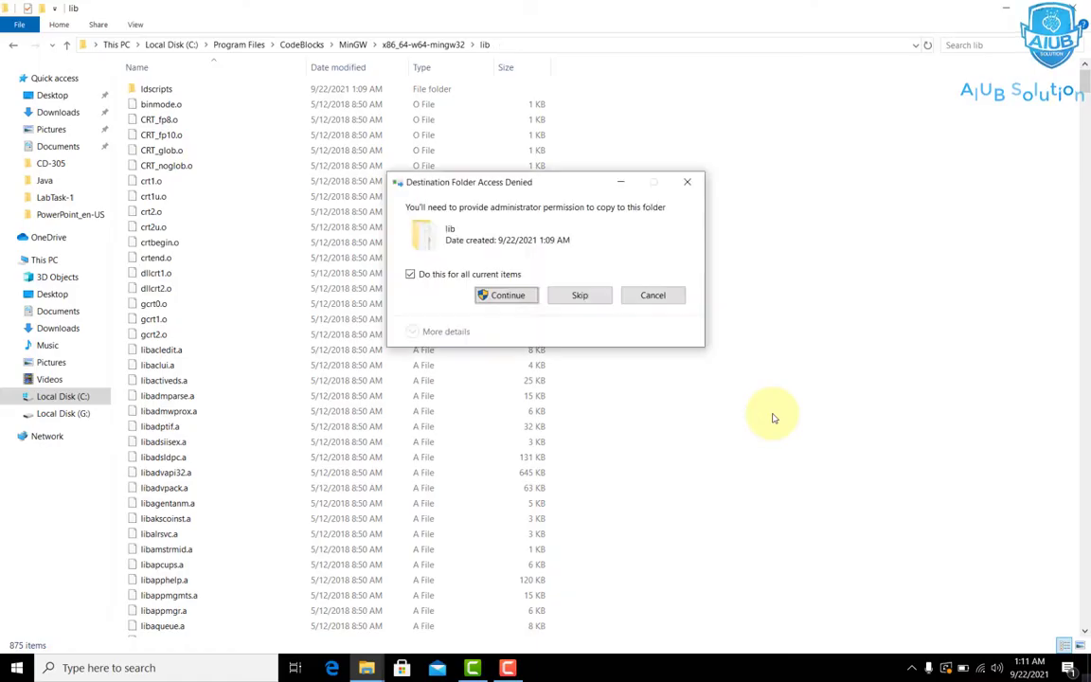
{"action": "left_click", "coordinate": [410, 273]}
{"action": "left_click", "coordinate": [483, 296]}
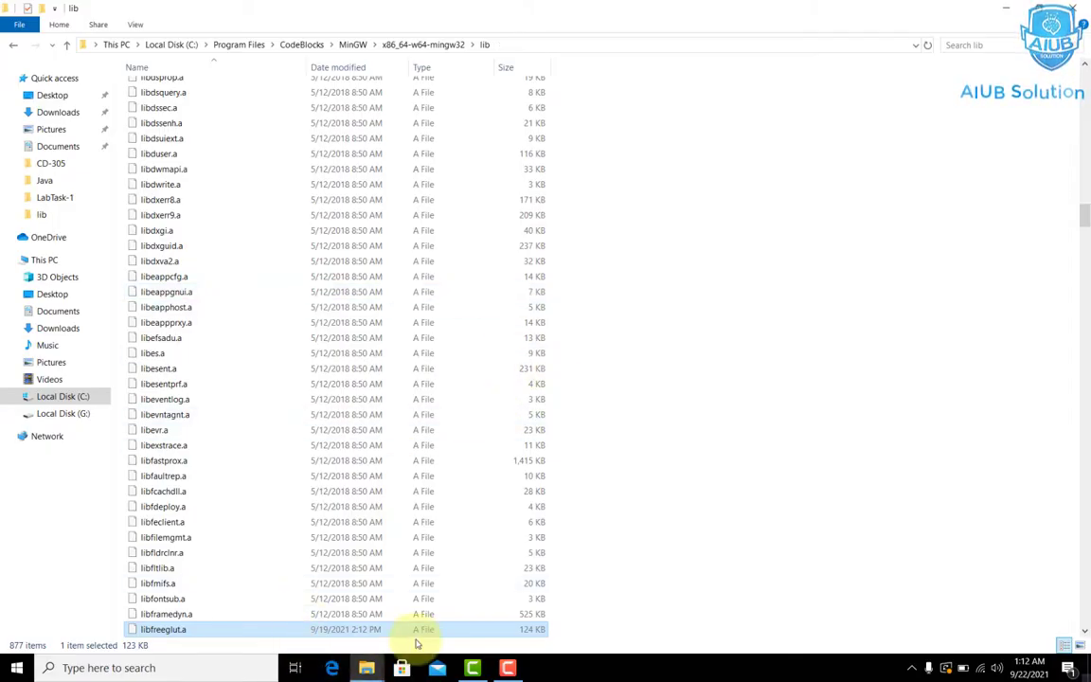
Copy libfreeglut.a and libfreeglut_static.a from the lib\x64 folder of the freeglut folder
{"action": "mouse_move", "coordinate": [366, 667]}
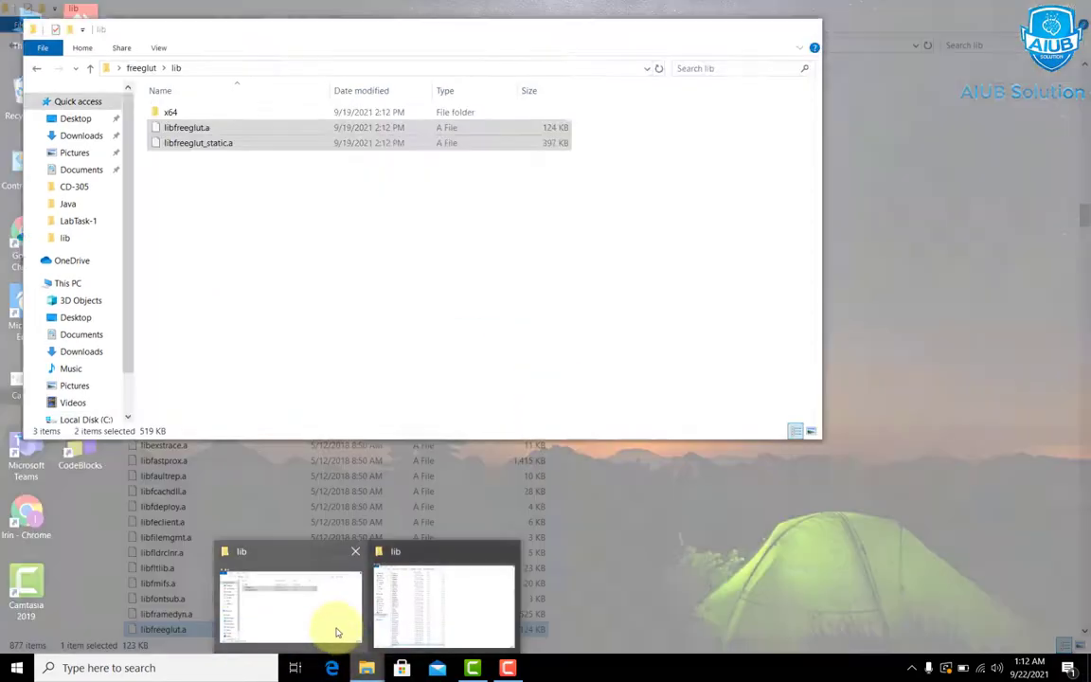
{"action": "left_click", "coordinate": [334, 628]}
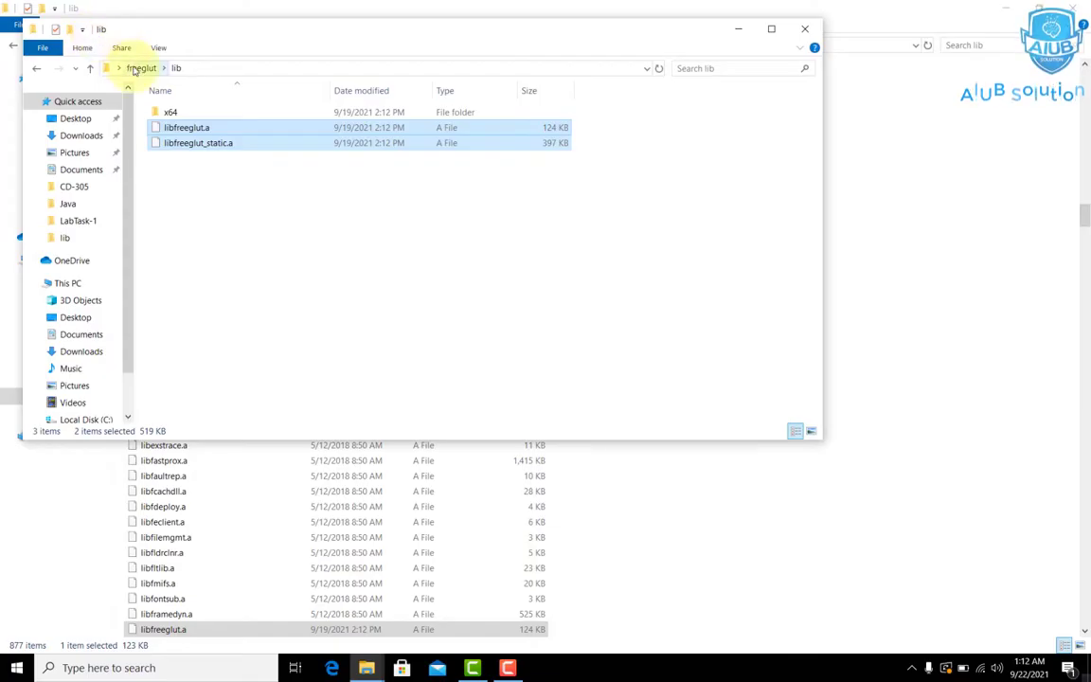
{"action": "left_click", "coordinate": [135, 71]}
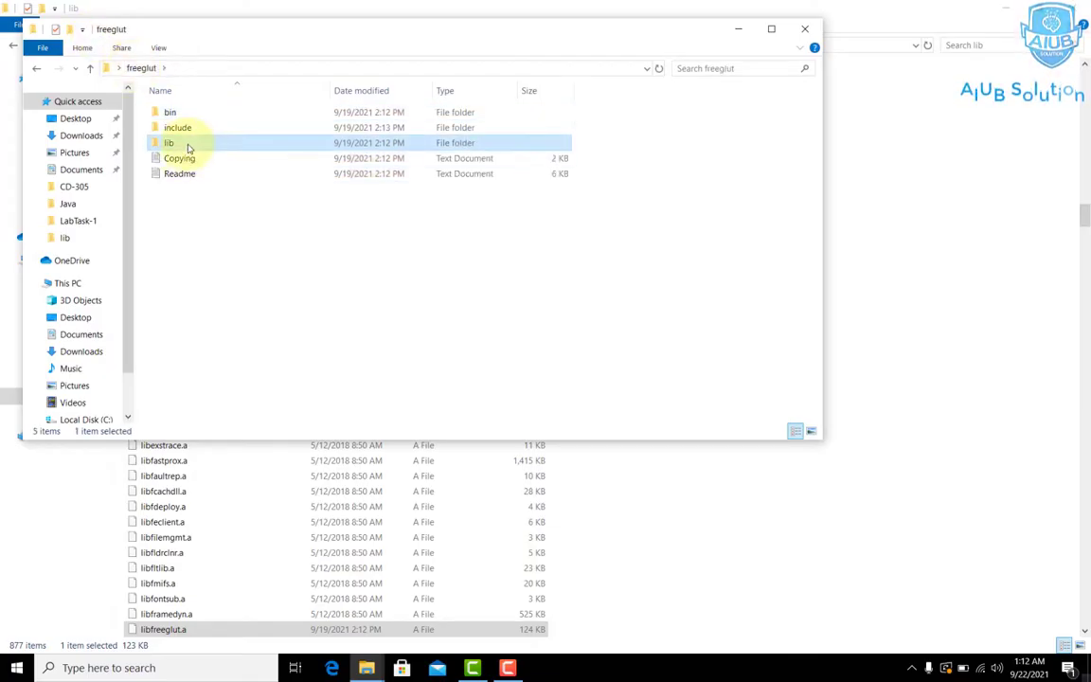
{"action": "double_click", "coordinate": [188, 142]}
{"action": "left_click", "coordinate": [193, 114]}
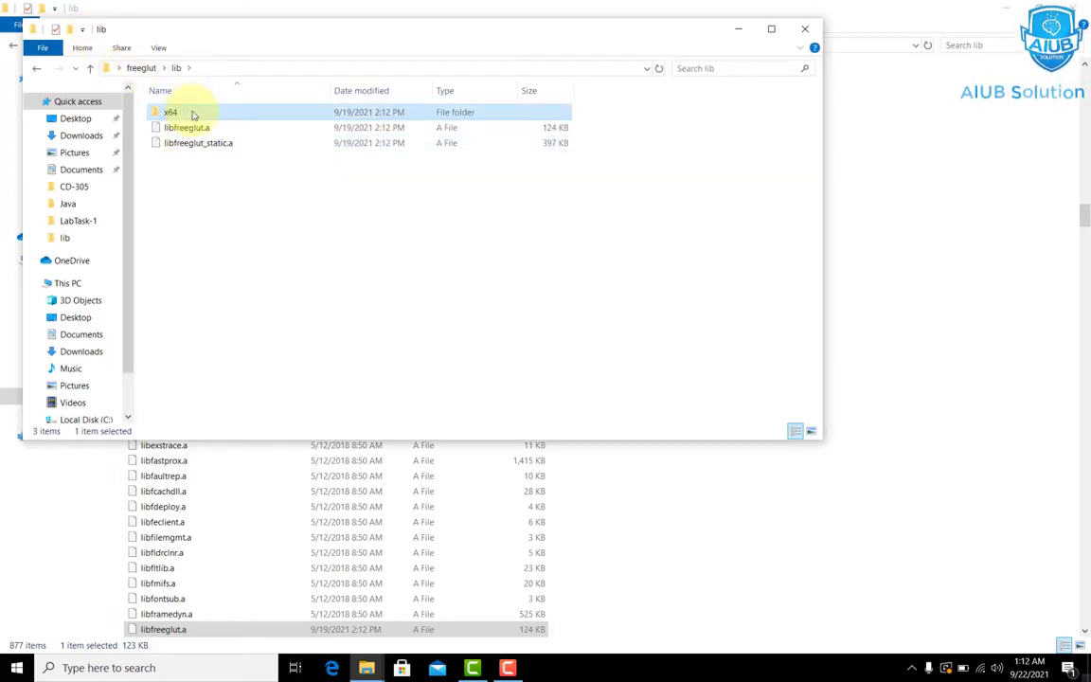
{"action": "double_click", "coordinate": [194, 113]}
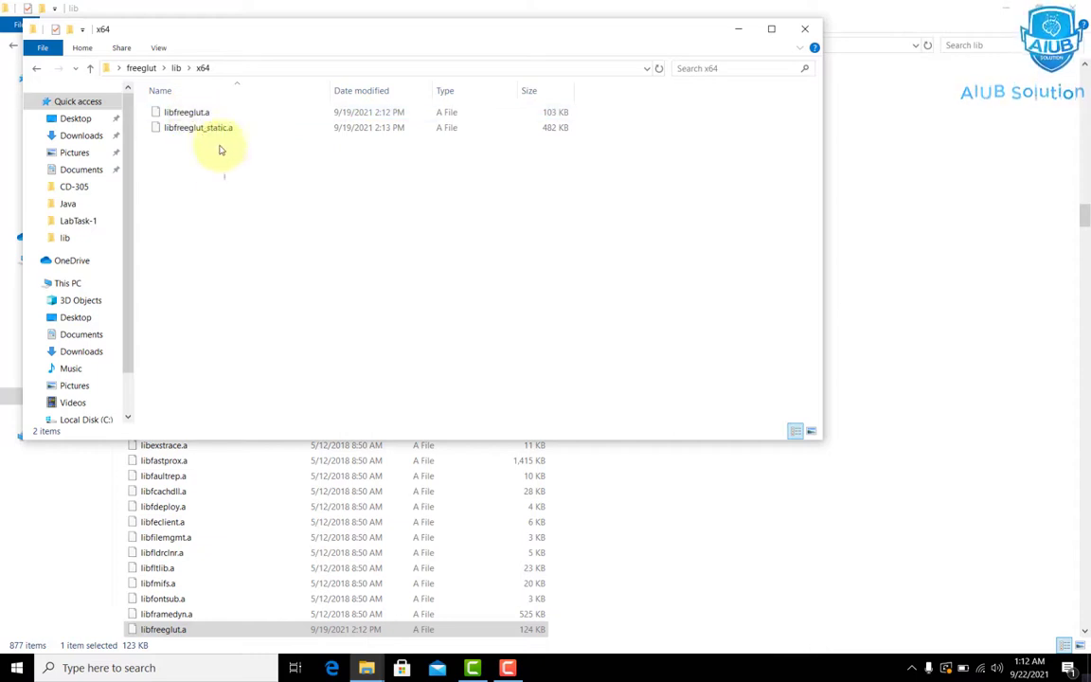
{"action": "left_click_drag", "start_coordinate": [219, 159], "coordinate": [211, 113]}
{"action": "right_click", "coordinate": [210, 113]}
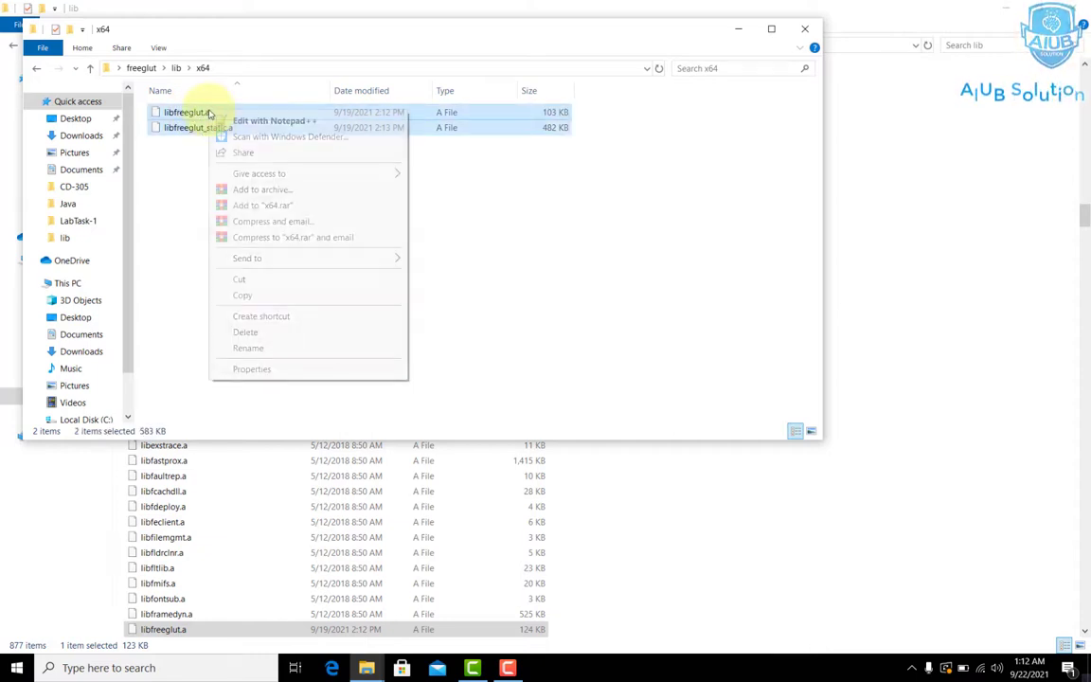
{"action": "left_click", "coordinate": [244, 295]}
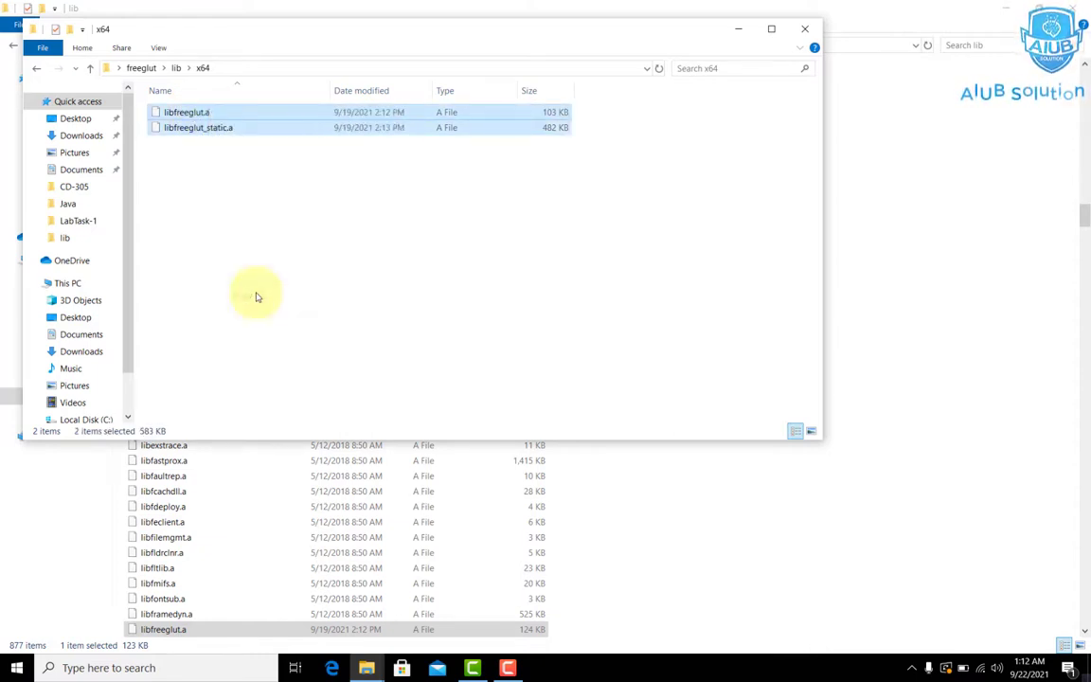
Paste the x64 library files into MinGW\x86_64-w64-mingw32\lib, replacing the files of the same names with administrator permission
{"action": "left_click", "coordinate": [740, 28]}
{"action": "left_click", "coordinate": [423, 46]}
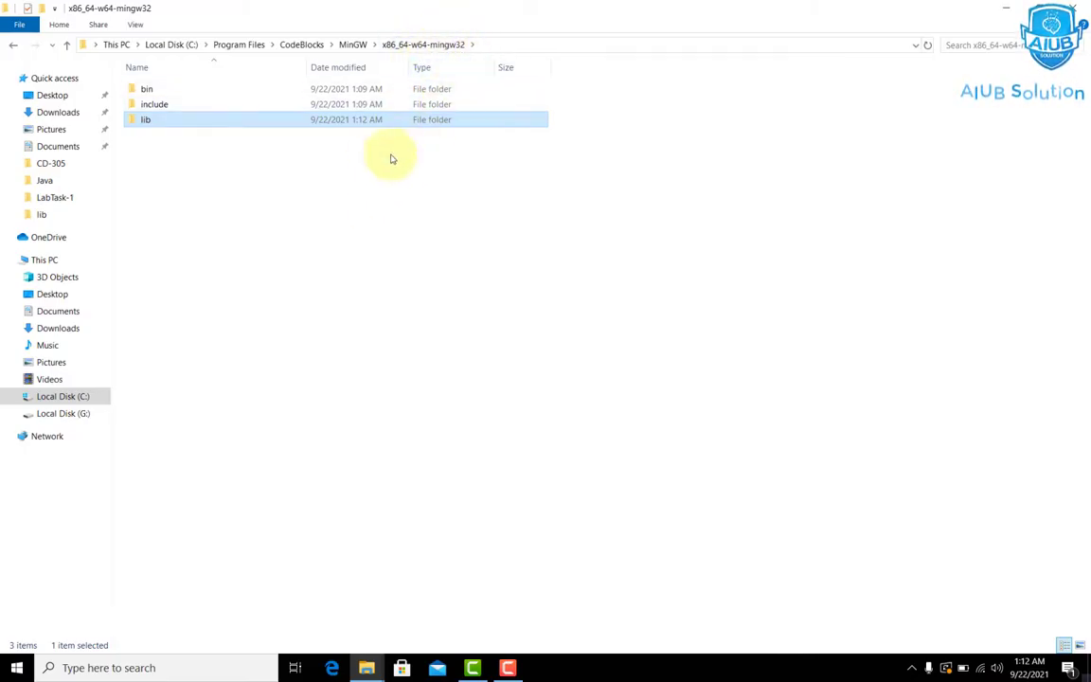
{"action": "double_click", "coordinate": [295, 126]}
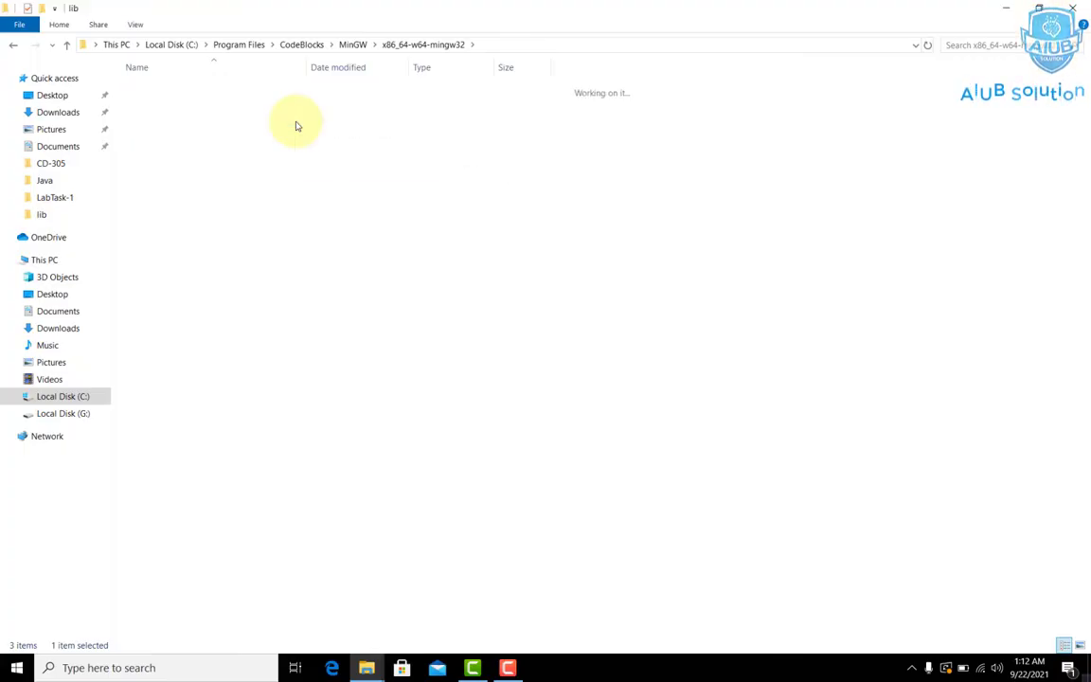
{"action": "right_click", "coordinate": [654, 253]}
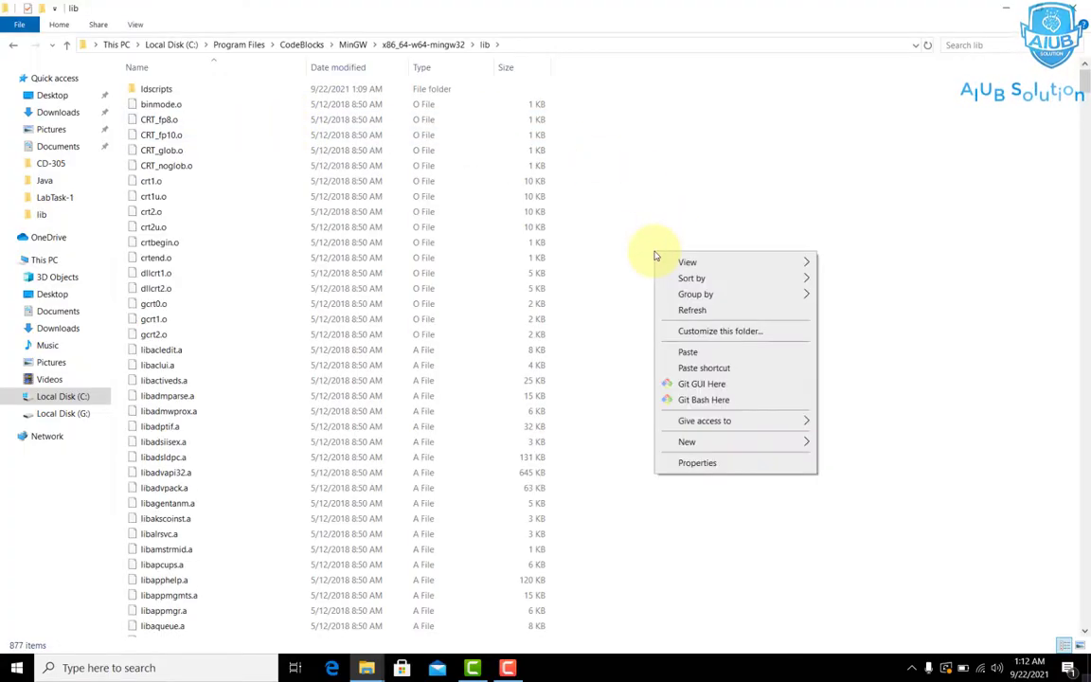
{"action": "left_click", "coordinate": [706, 352]}
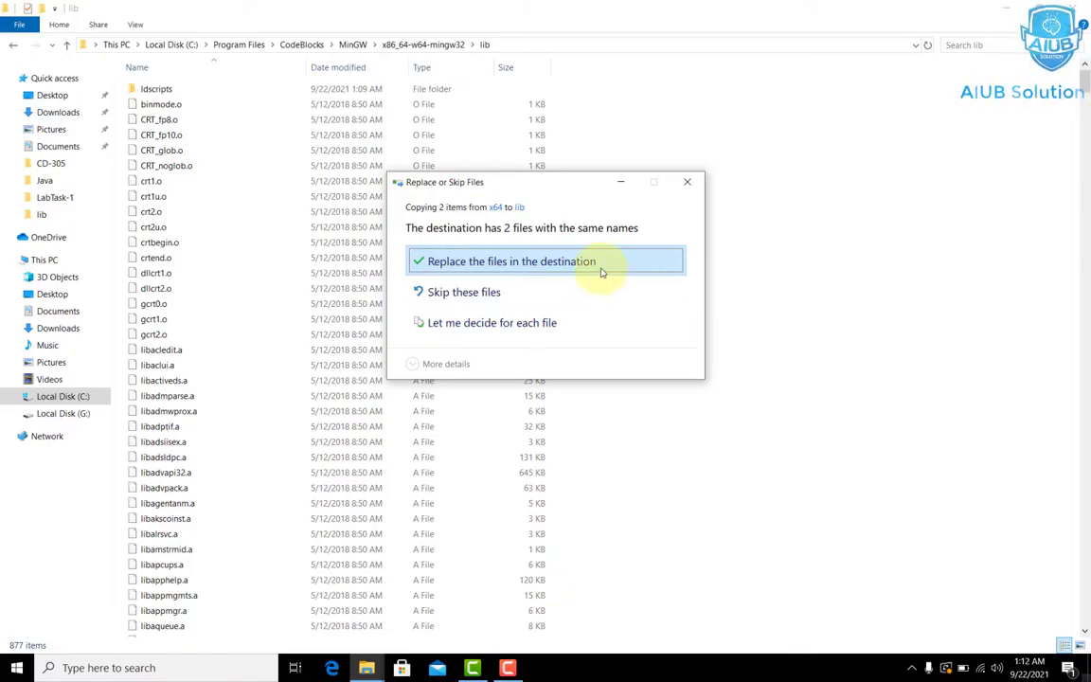
{"action": "left_click", "coordinate": [601, 271]}
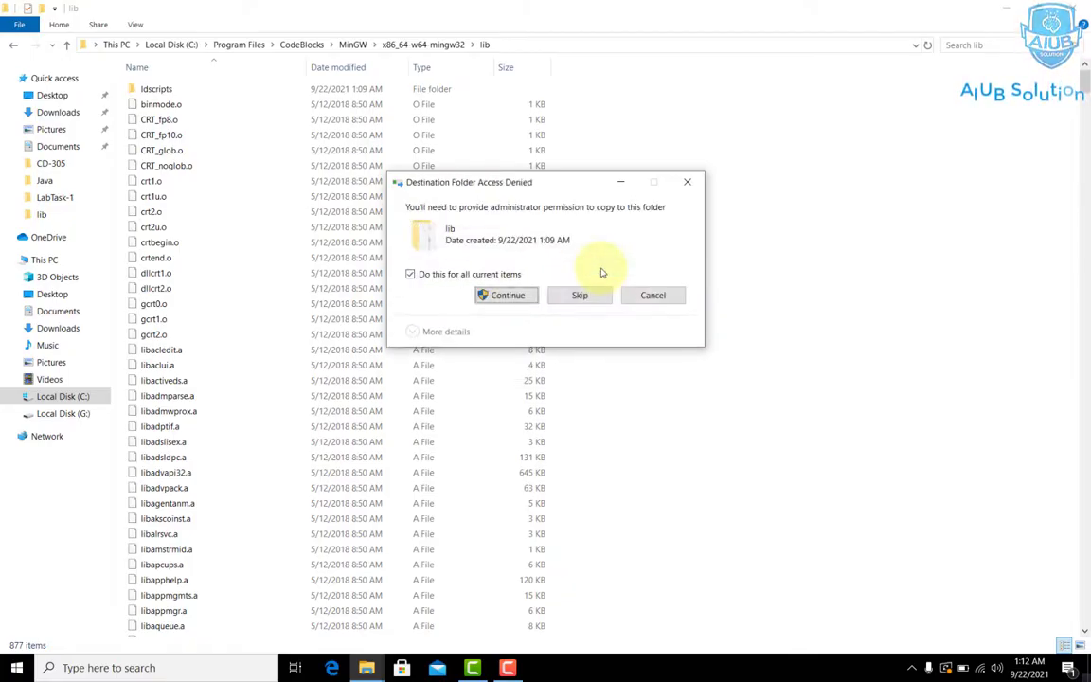
{"action": "left_click", "coordinate": [507, 295]}
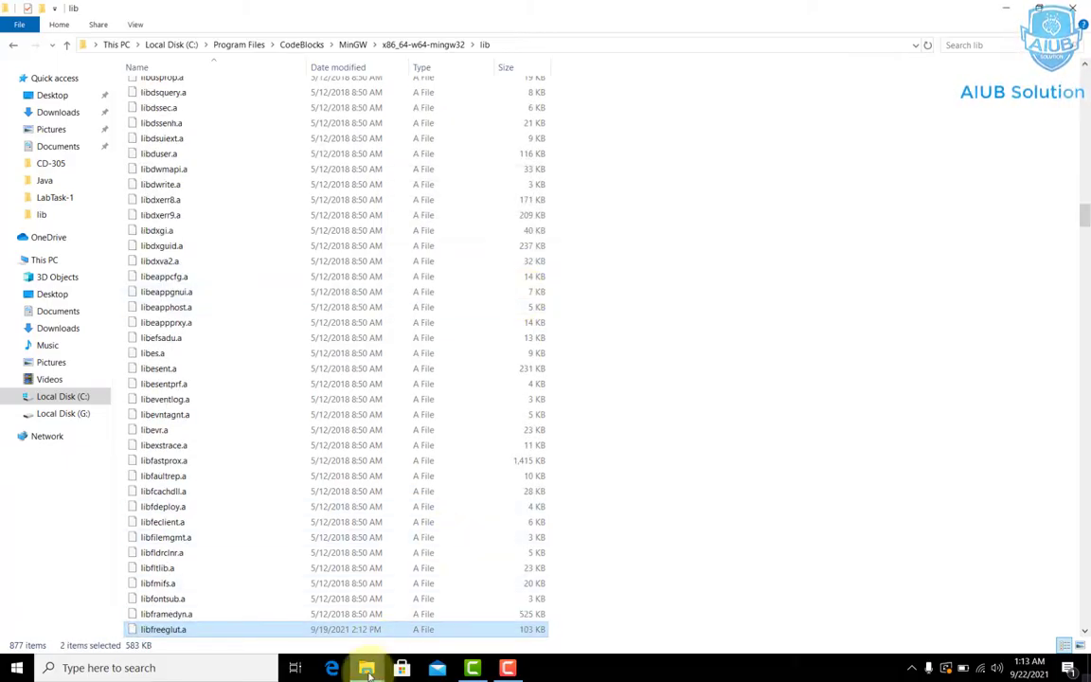
Copy freeglut.dll from the bin\x64 folder of the freeglut folder
{"action": "mouse_move", "coordinate": [368, 670]}
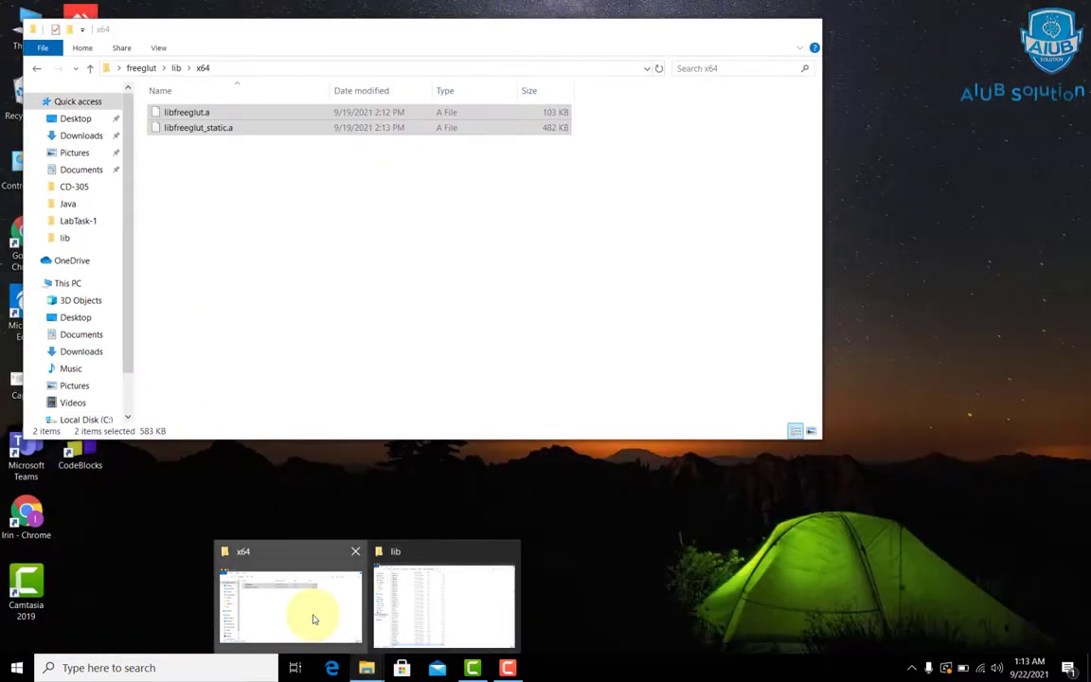
{"action": "left_click", "coordinate": [314, 618]}
{"action": "left_click", "coordinate": [141, 68]}
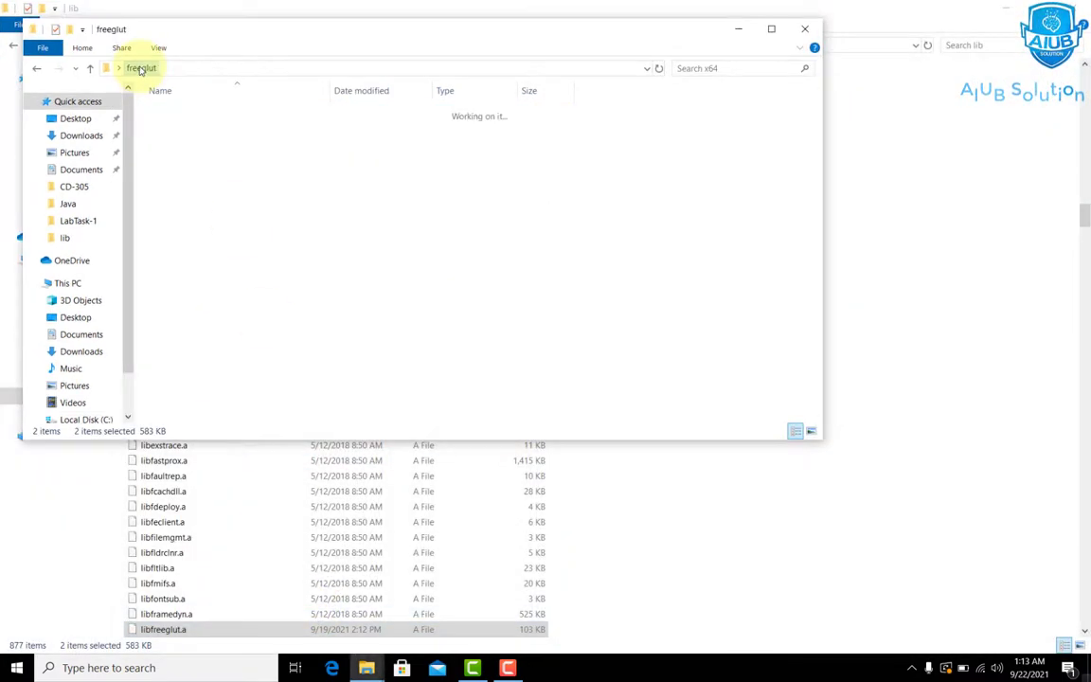
{"action": "double_click", "coordinate": [170, 113]}
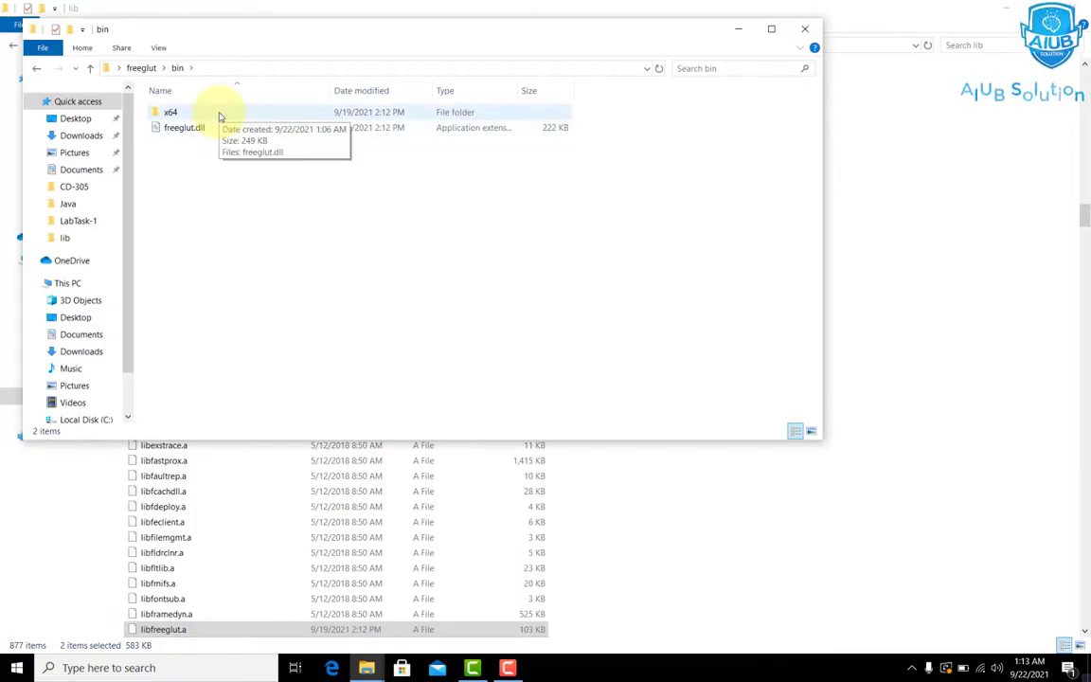
{"action": "double_click", "coordinate": [218, 115]}
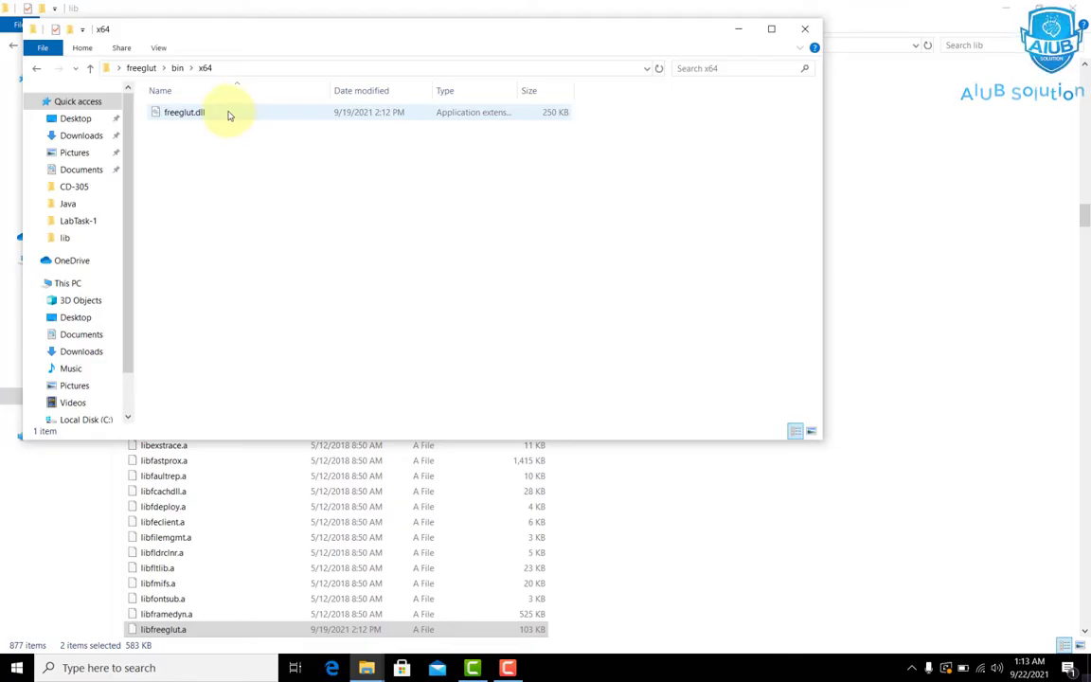
{"action": "left_click", "coordinate": [228, 115]}
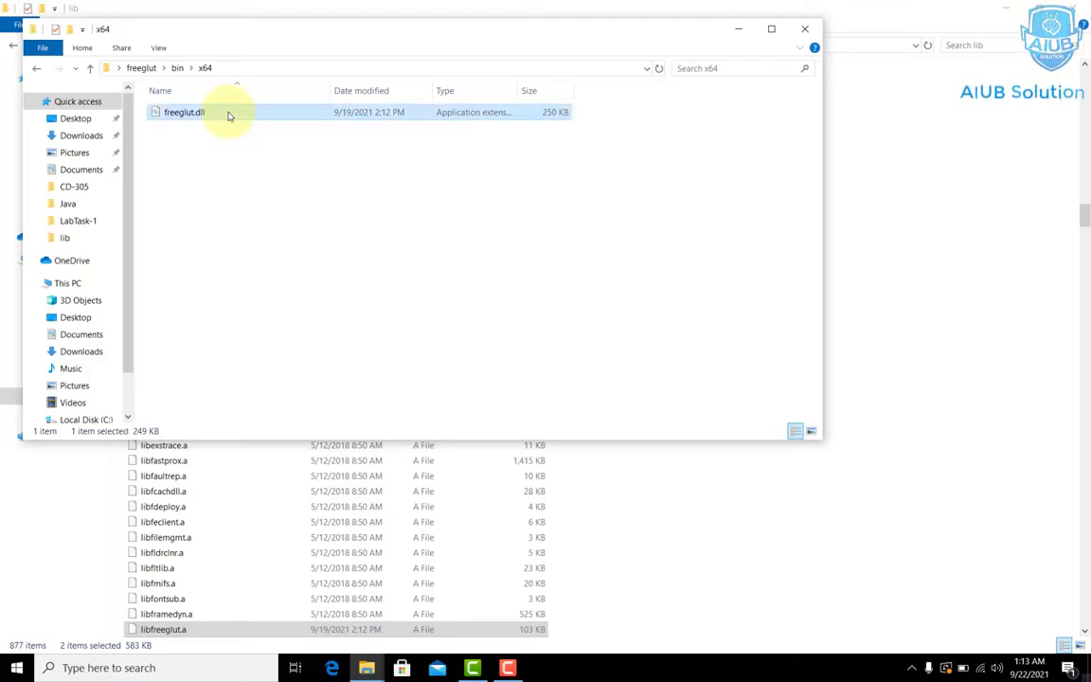
{"action": "right_click", "coordinate": [228, 115]}
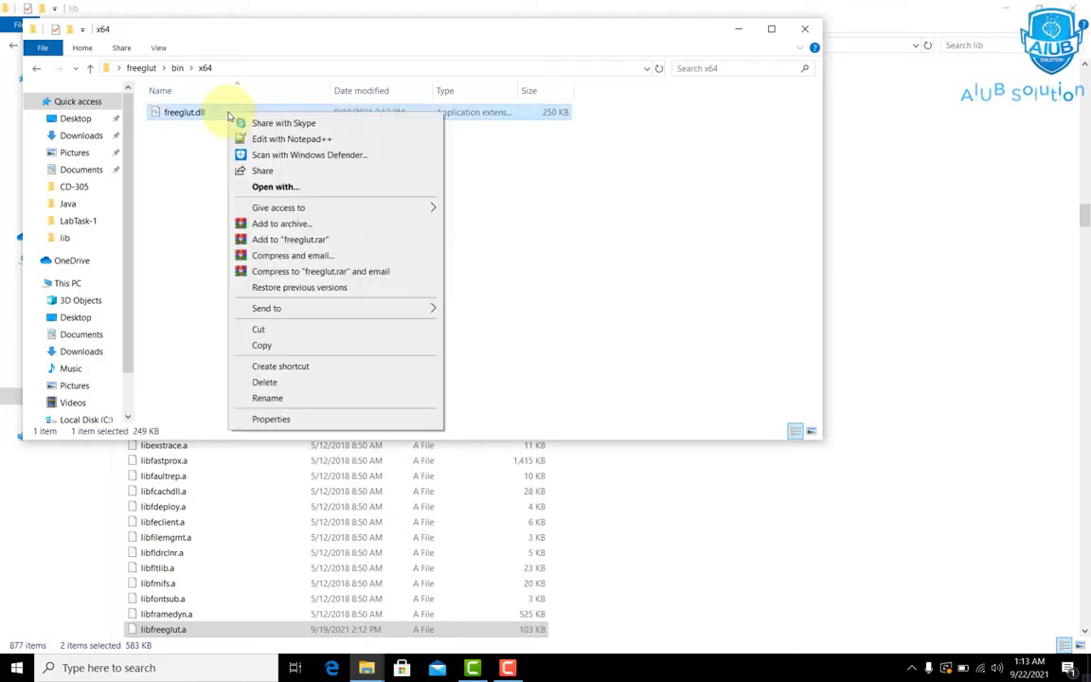
{"action": "left_click", "coordinate": [277, 346]}
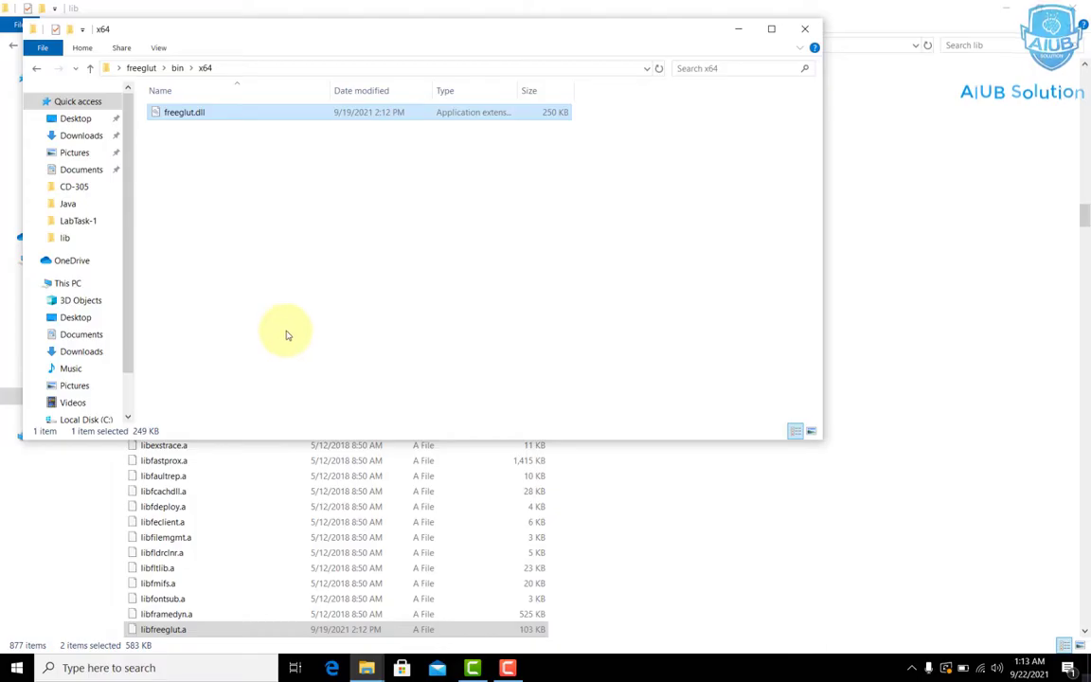
Paste freeglut.dll into C:\Windows, replacing the file of the same name with administrator permission
{"action": "left_click", "coordinate": [746, 32]}
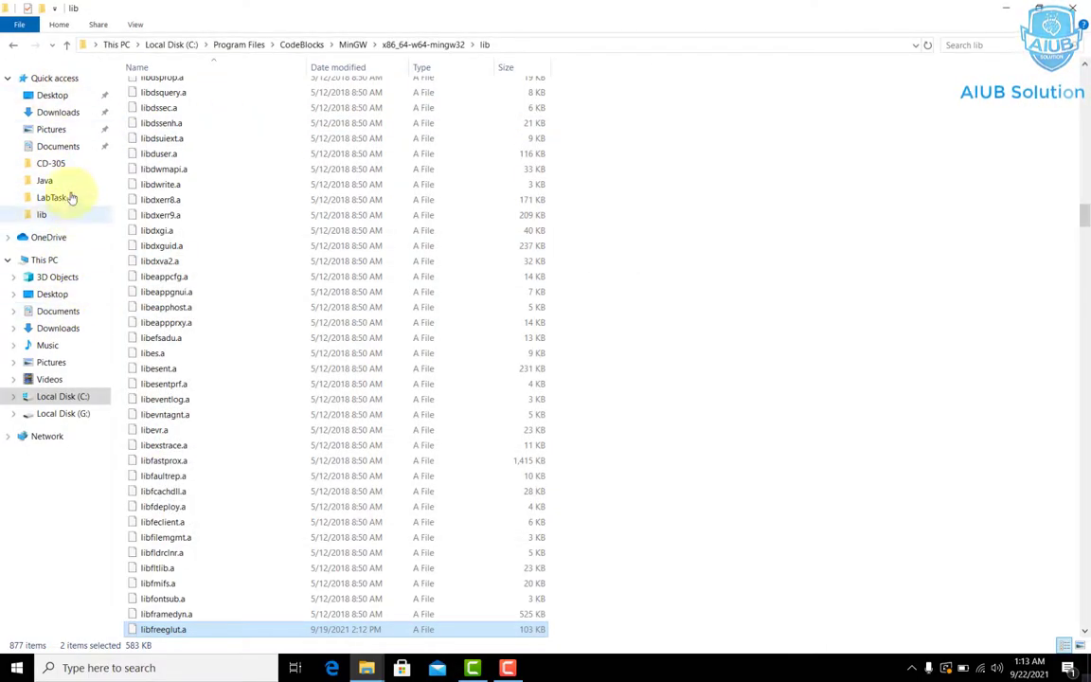
{"action": "left_click", "coordinate": [87, 400]}
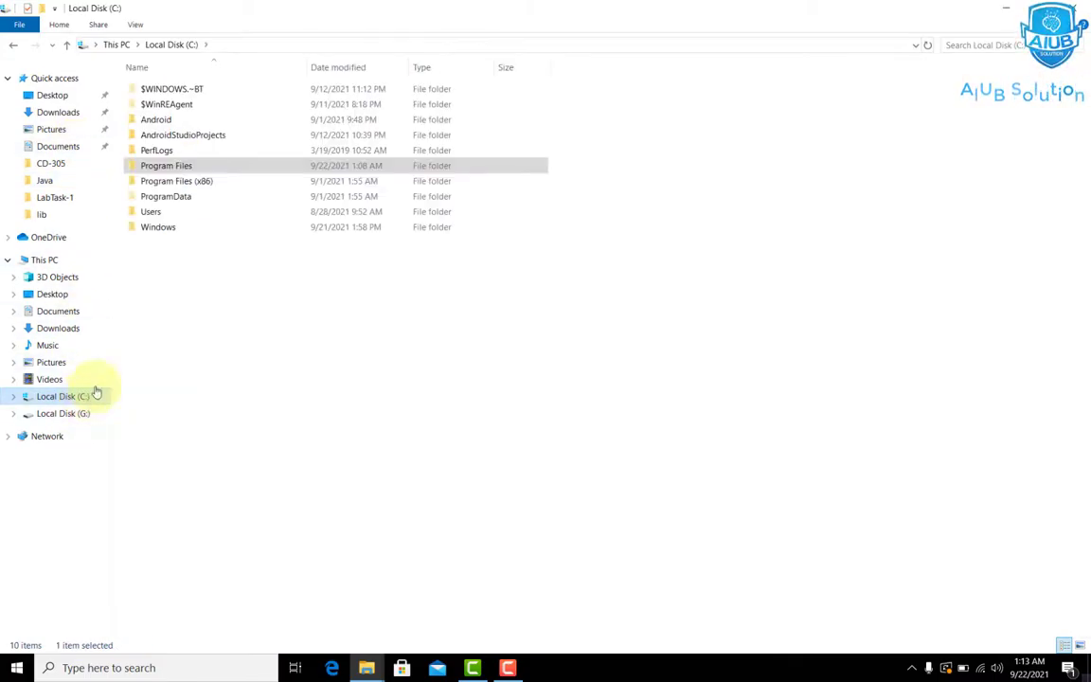
{"action": "double_click", "coordinate": [200, 228]}
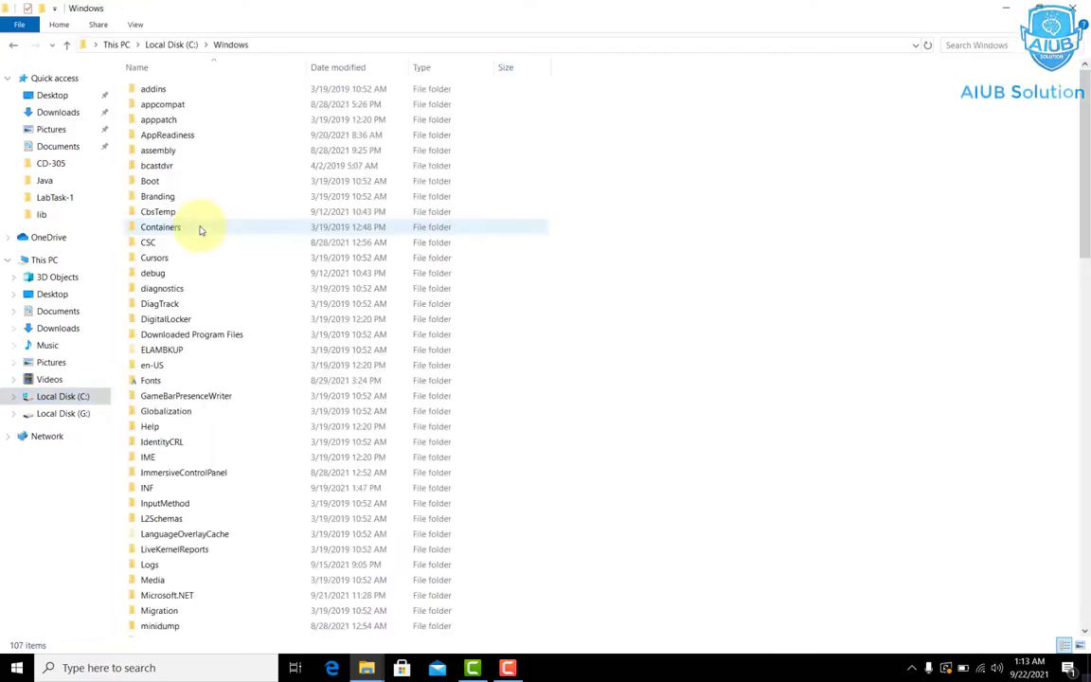
{"action": "right_click", "coordinate": [590, 151]}
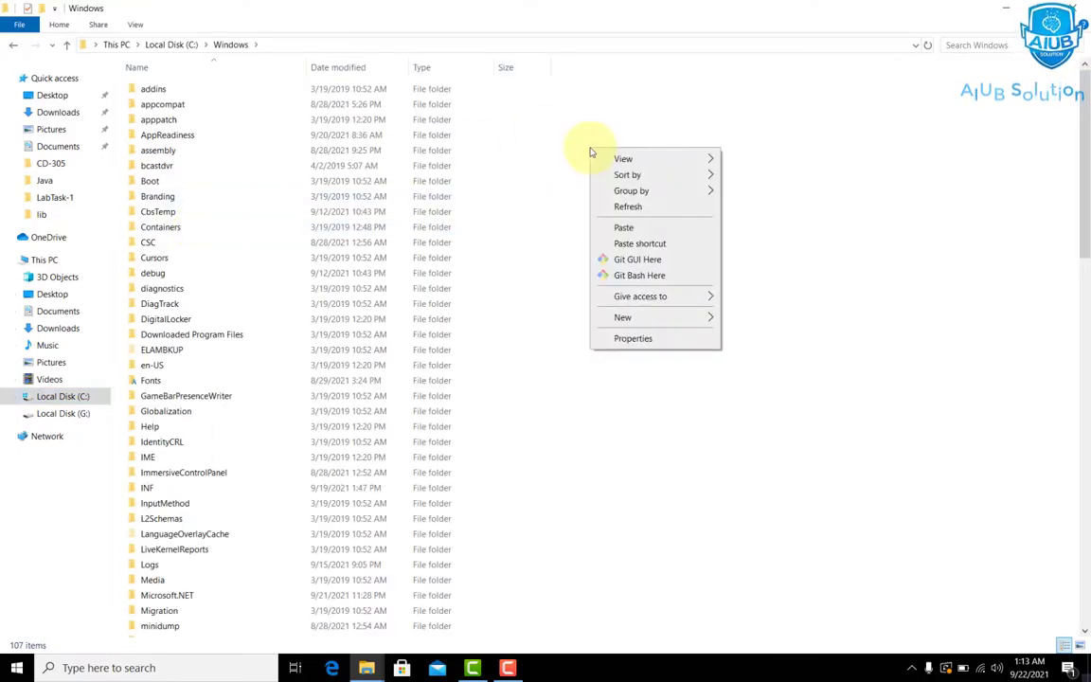
{"action": "left_click", "coordinate": [623, 228]}
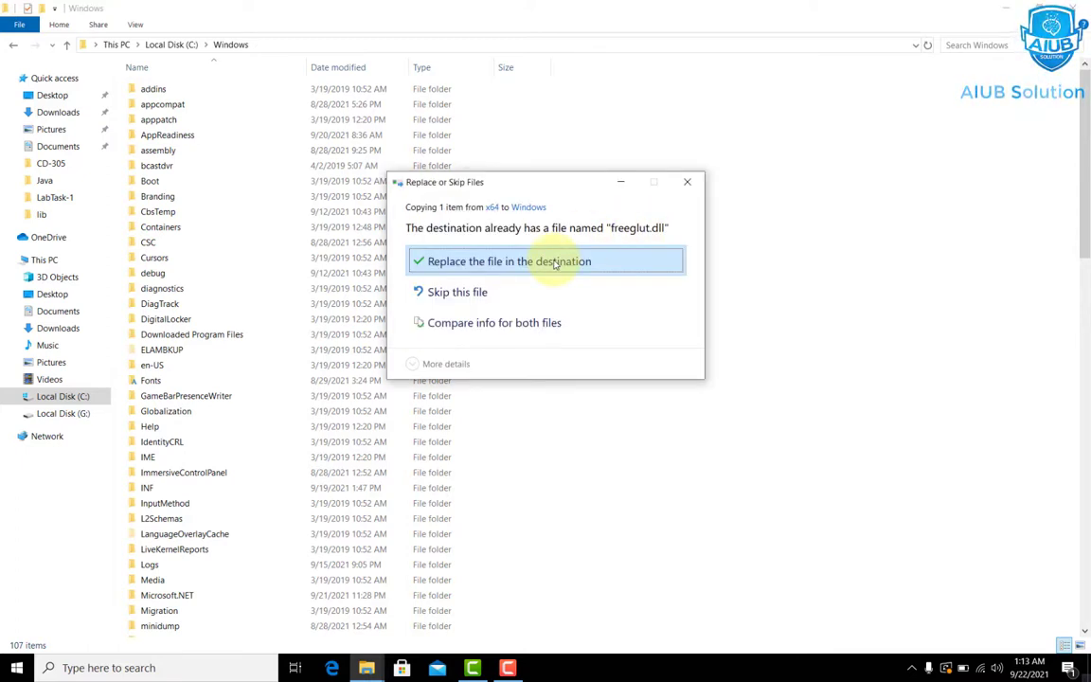
{"action": "left_click", "coordinate": [652, 259]}
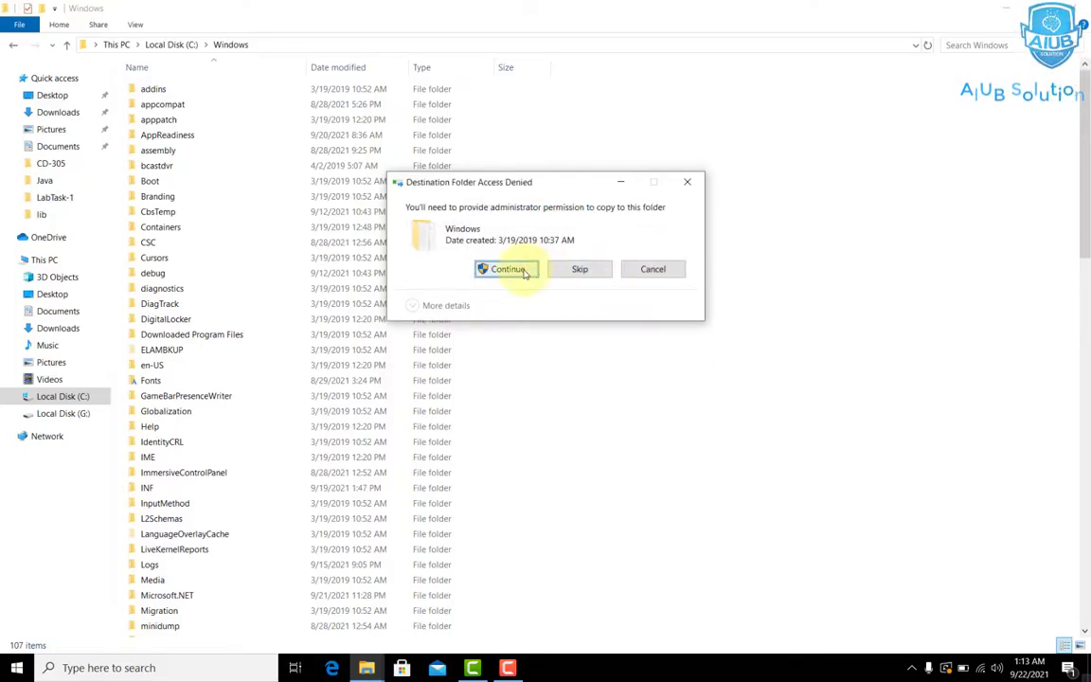
{"action": "left_click", "coordinate": [508, 268]}
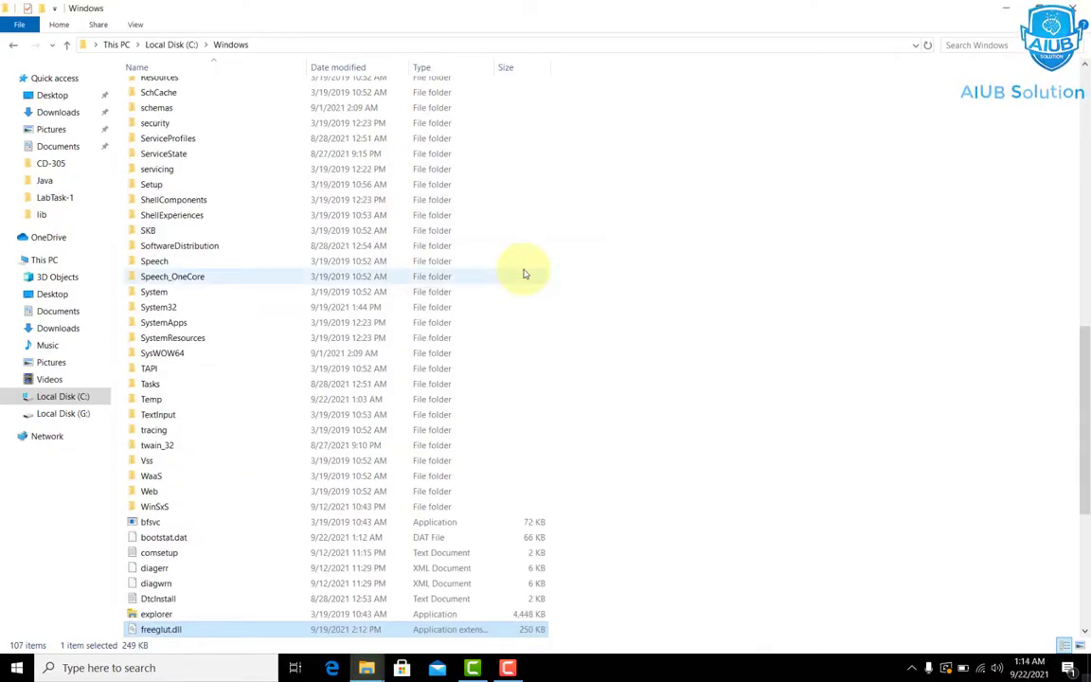
Open the folder C:\Program Files\CodeBlocks\share\CodeBlocks\templates
{"action": "left_click", "coordinate": [172, 45]}
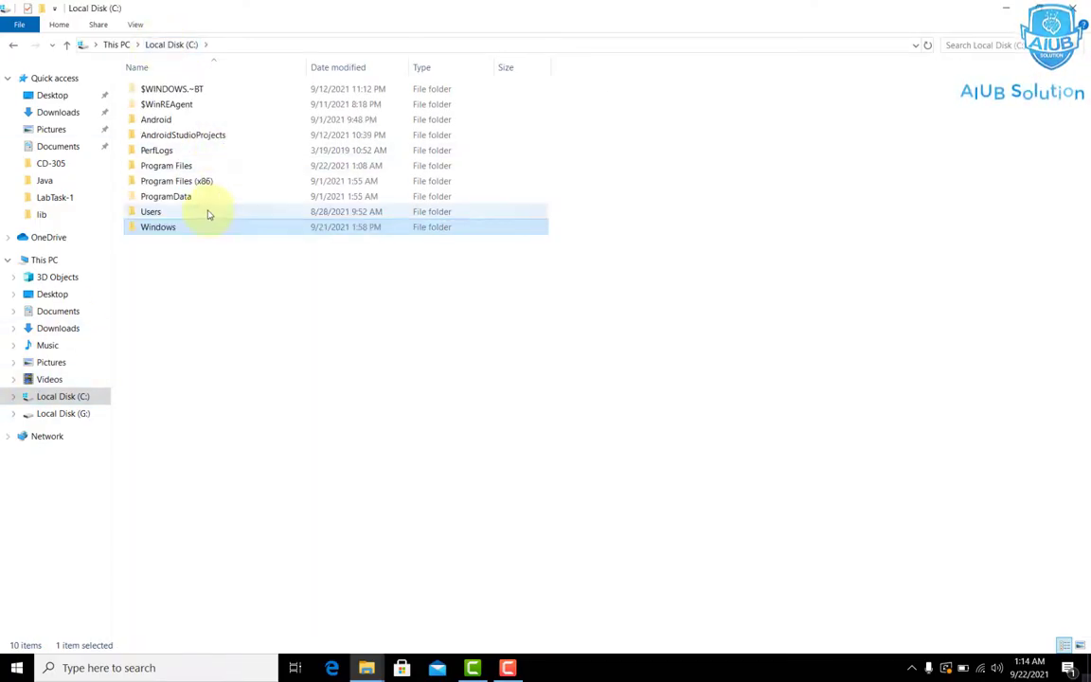
{"action": "double_click", "coordinate": [214, 166]}
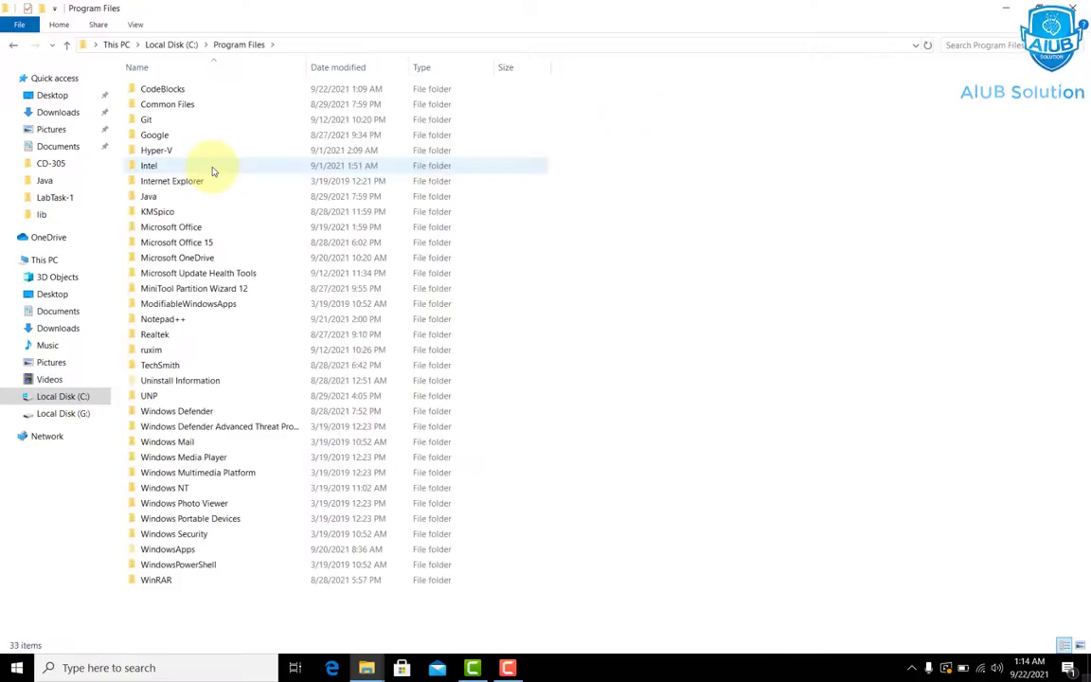
{"action": "double_click", "coordinate": [237, 89]}
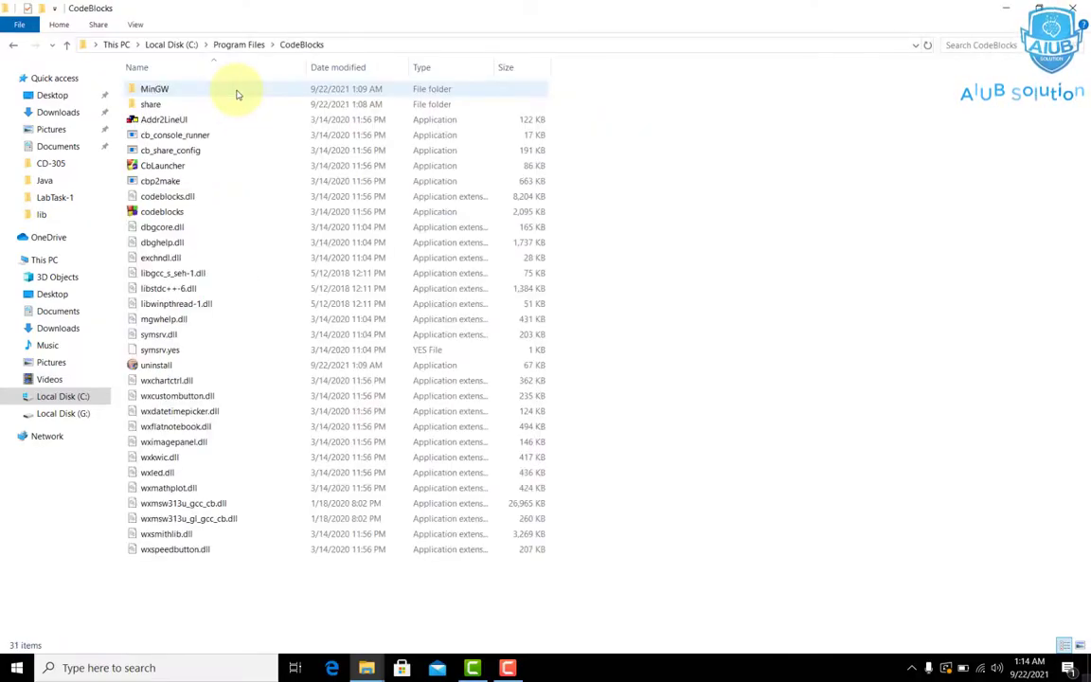
{"action": "double_click", "coordinate": [233, 102]}
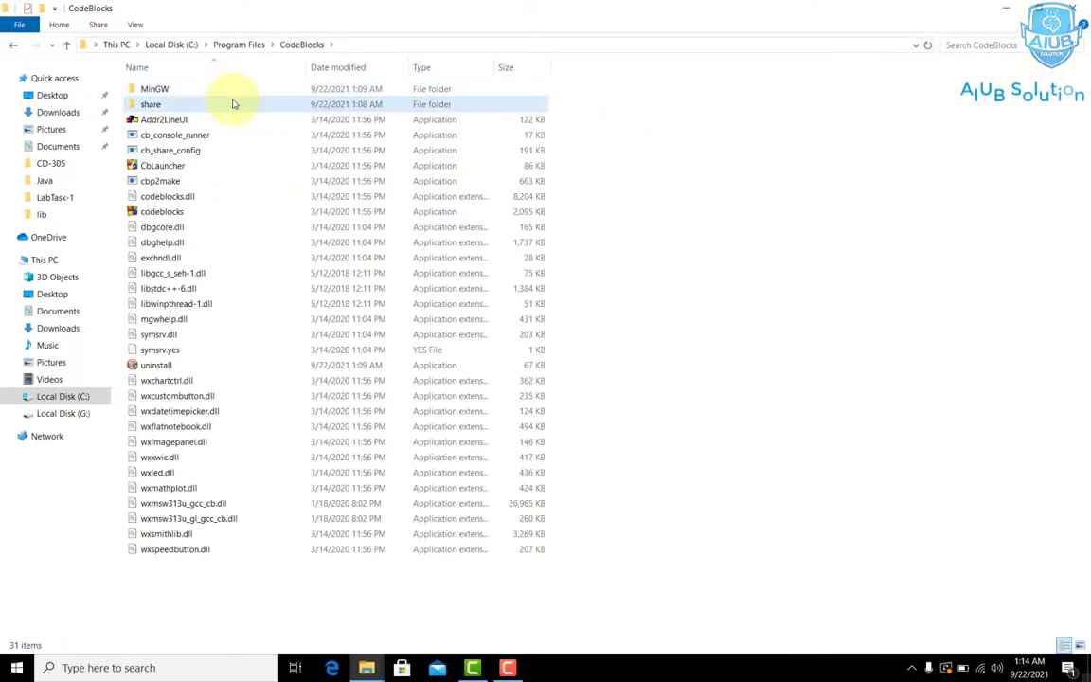
{"action": "left_click", "coordinate": [215, 96]}
{"action": "double_click", "coordinate": [215, 96]}
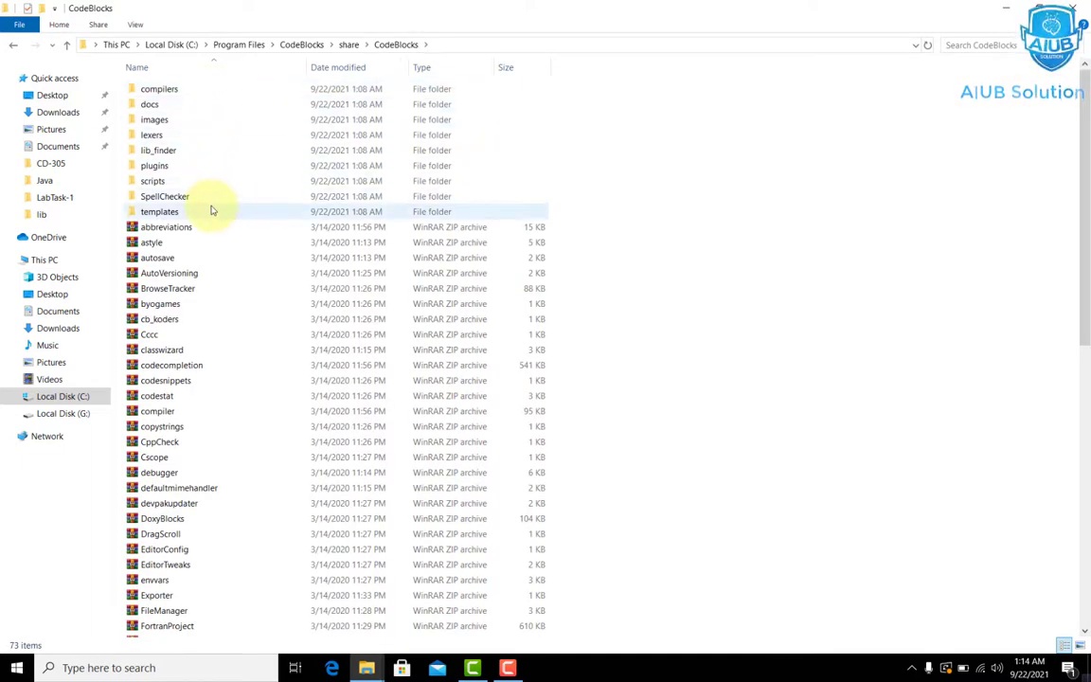
{"action": "double_click", "coordinate": [212, 210]}
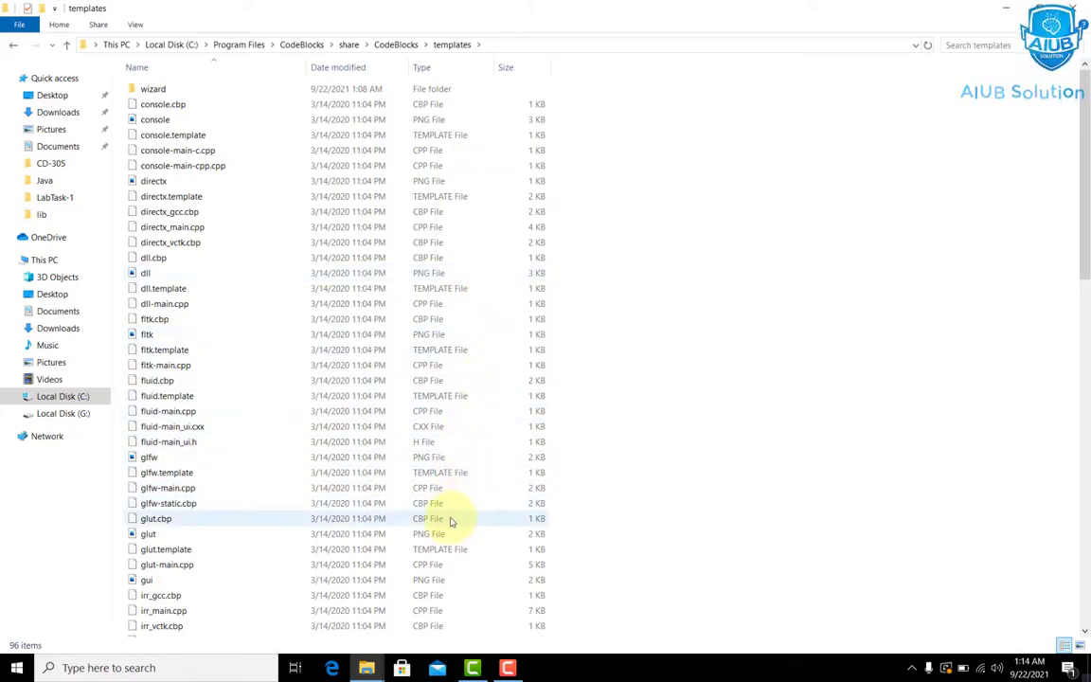
Open glut.cbp from the templates folder in Notepad++ and close the wizard.script file that is also open there
{"action": "left_click", "coordinate": [154, 518]}
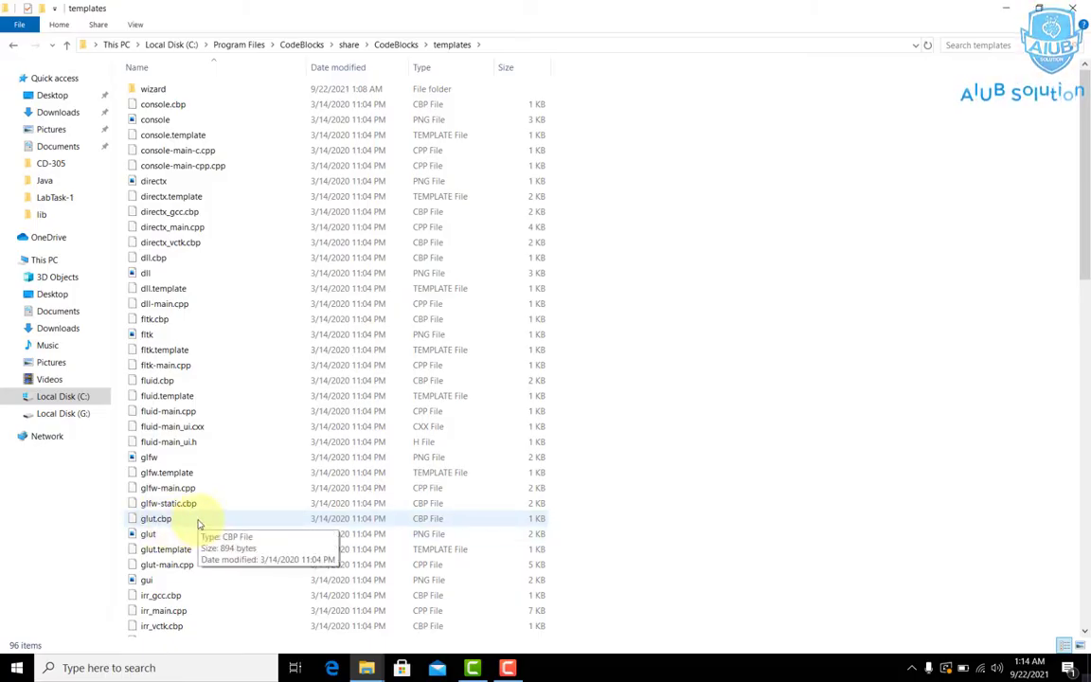
{"action": "right_click", "coordinate": [199, 523]}
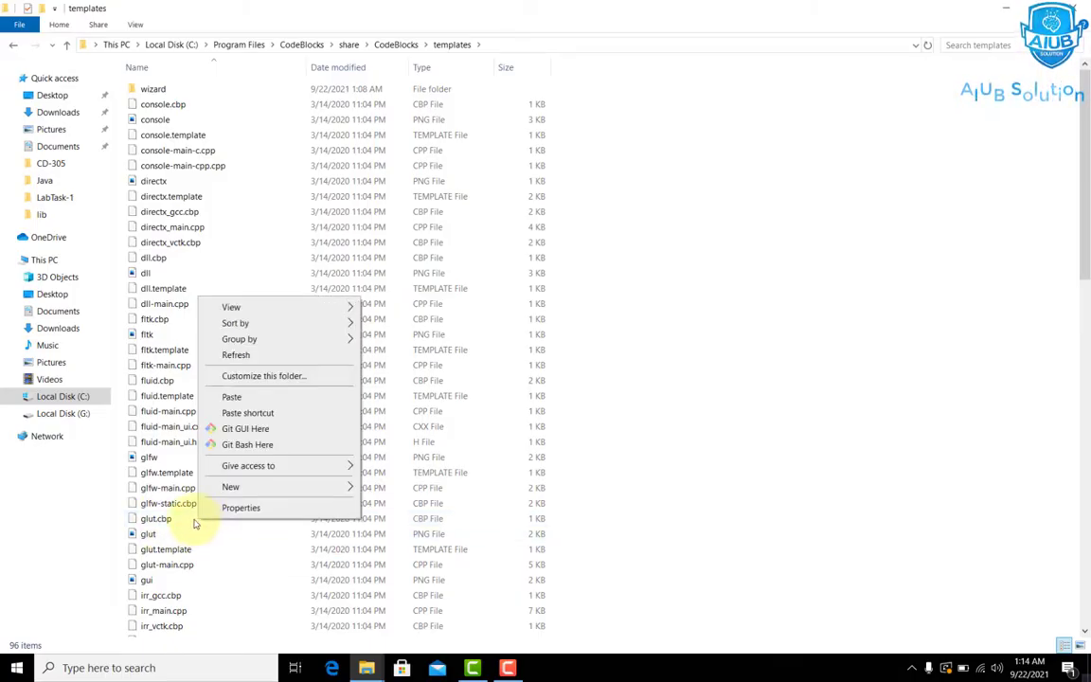
{"action": "left_click", "coordinate": [176, 521]}
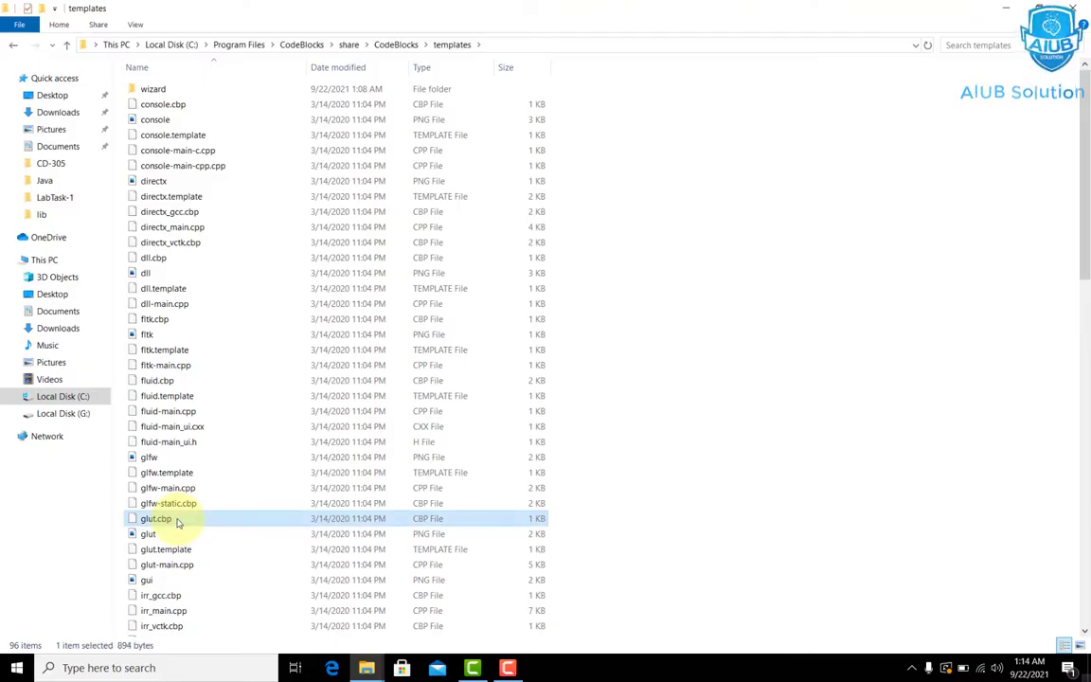
{"action": "right_click", "coordinate": [178, 521]}
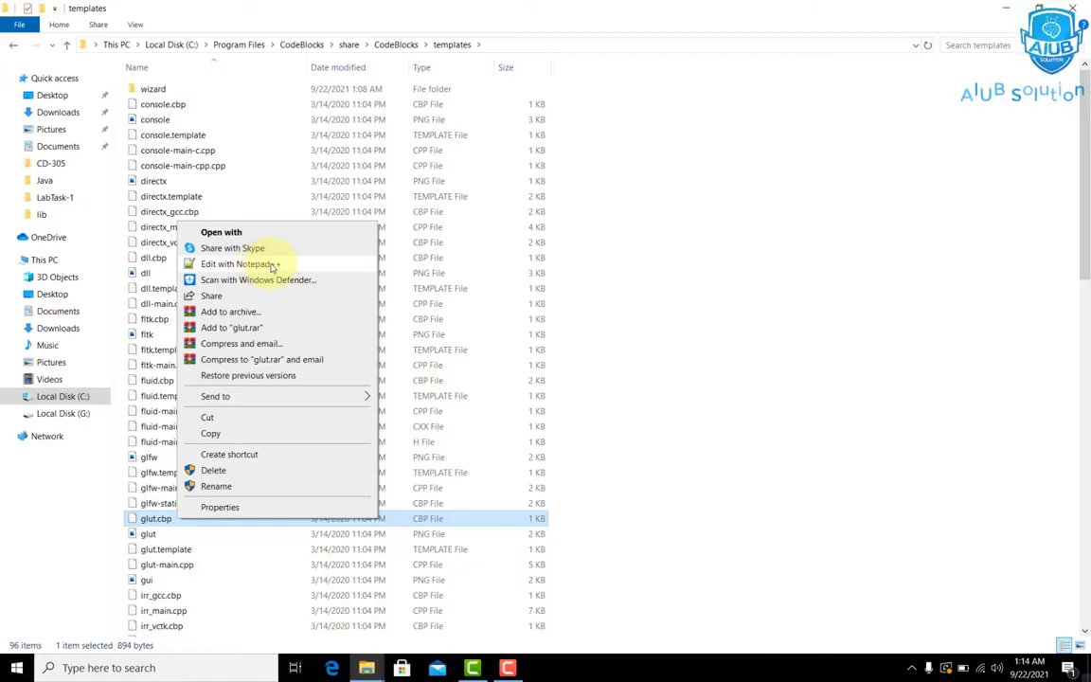
{"action": "left_click", "coordinate": [272, 266]}
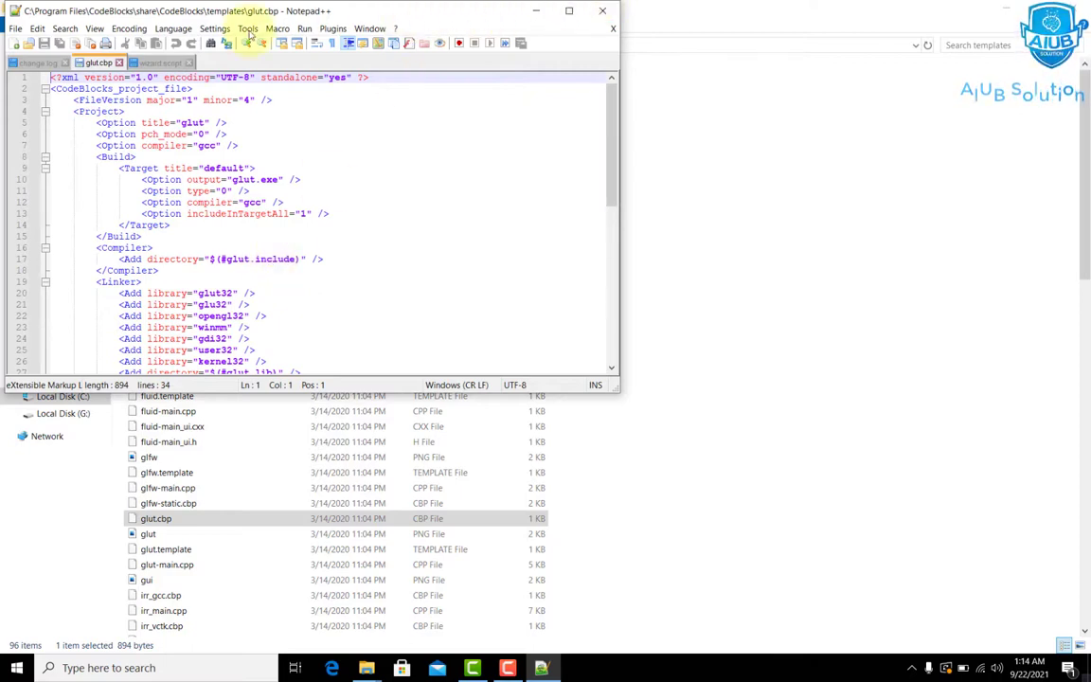
{"action": "left_click", "coordinate": [188, 63]}
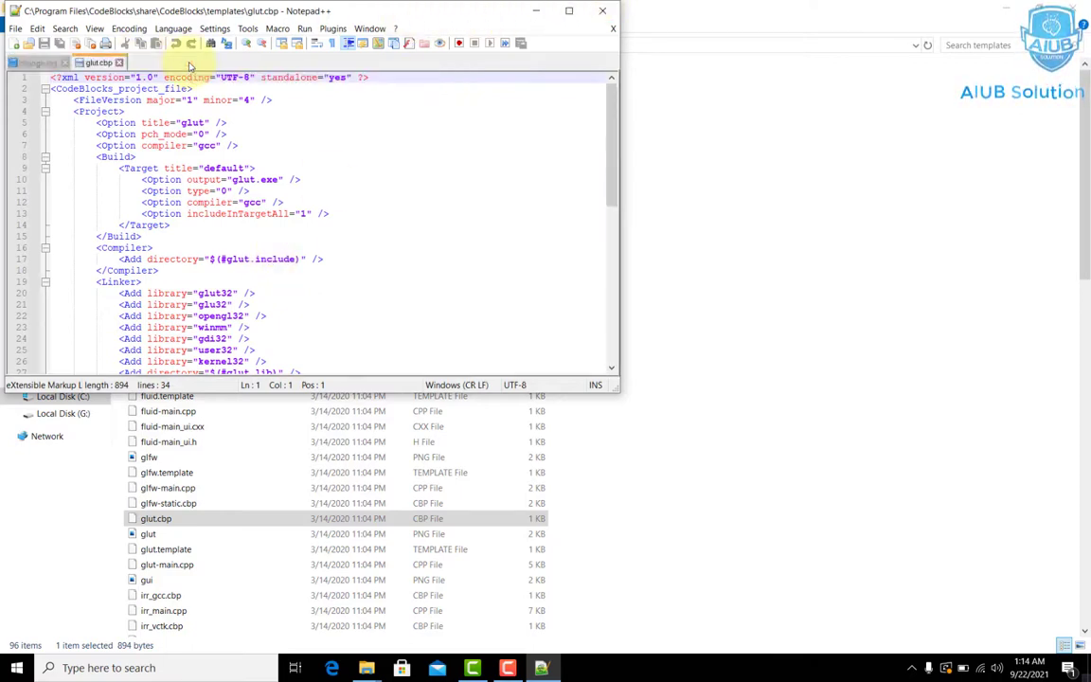
Replace all occurrences of glut32 with freeglut in glut.cbp and close the Replace dialog
{"action": "left_click", "coordinate": [64, 28]}
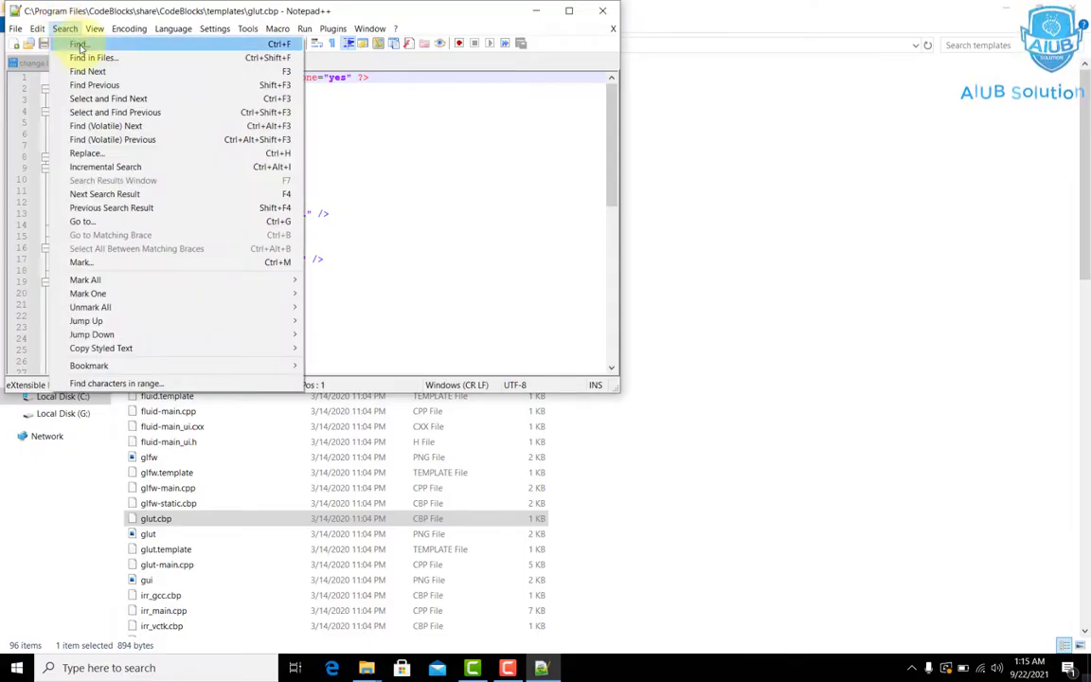
{"action": "left_click", "coordinate": [75, 44]}
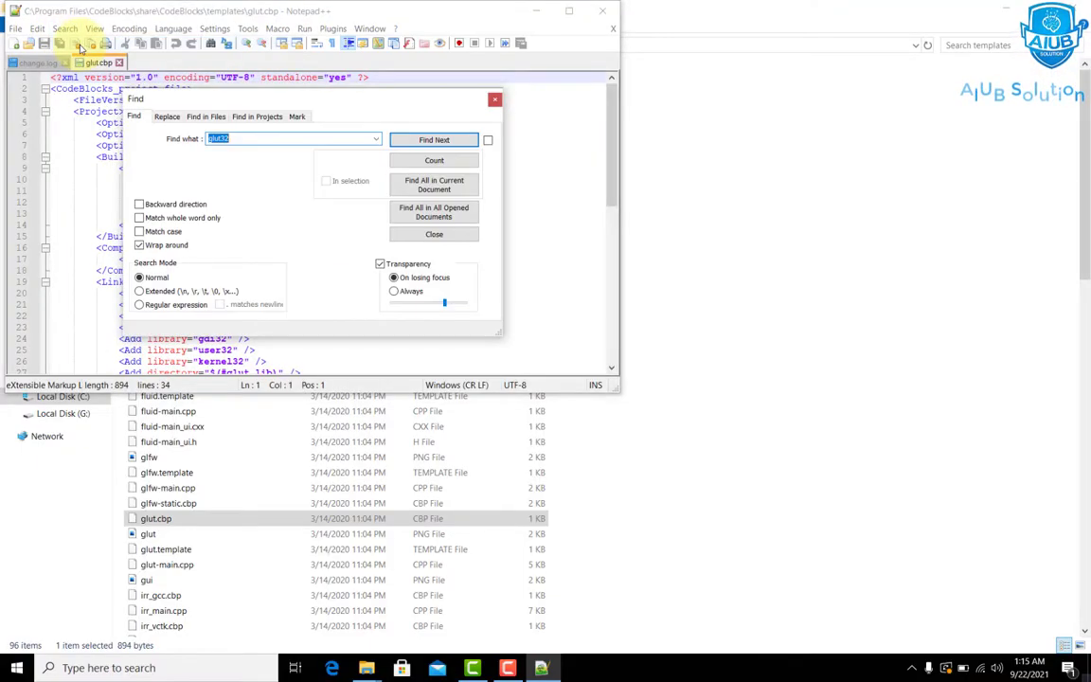
{"action": "left_click", "coordinate": [167, 118]}
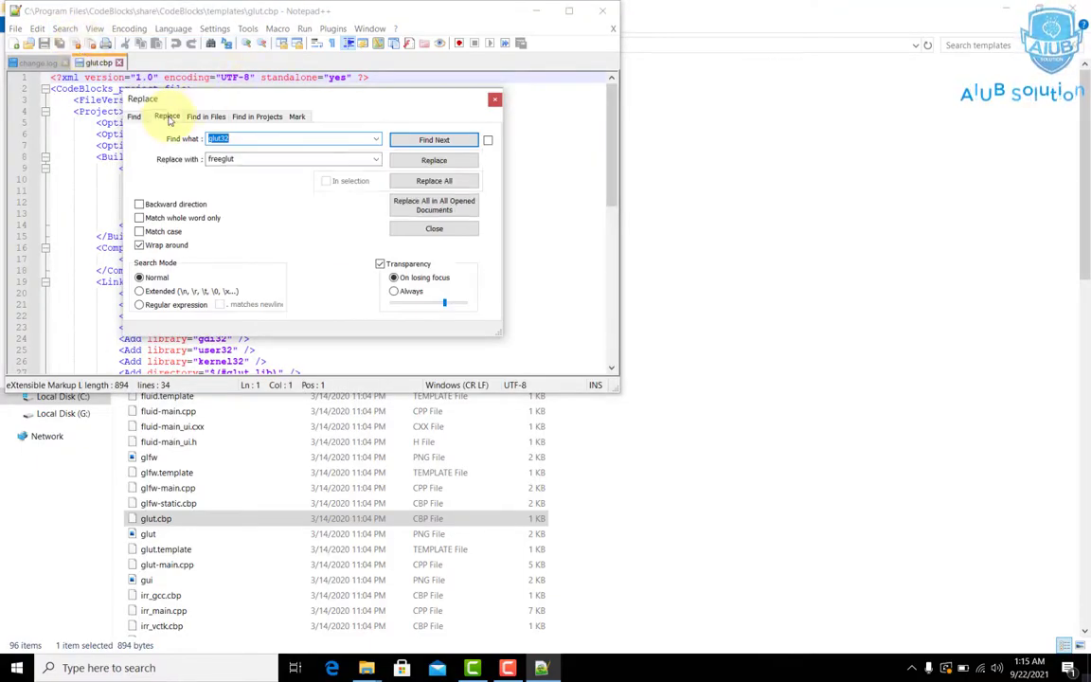
{"action": "left_click", "coordinate": [218, 139]}
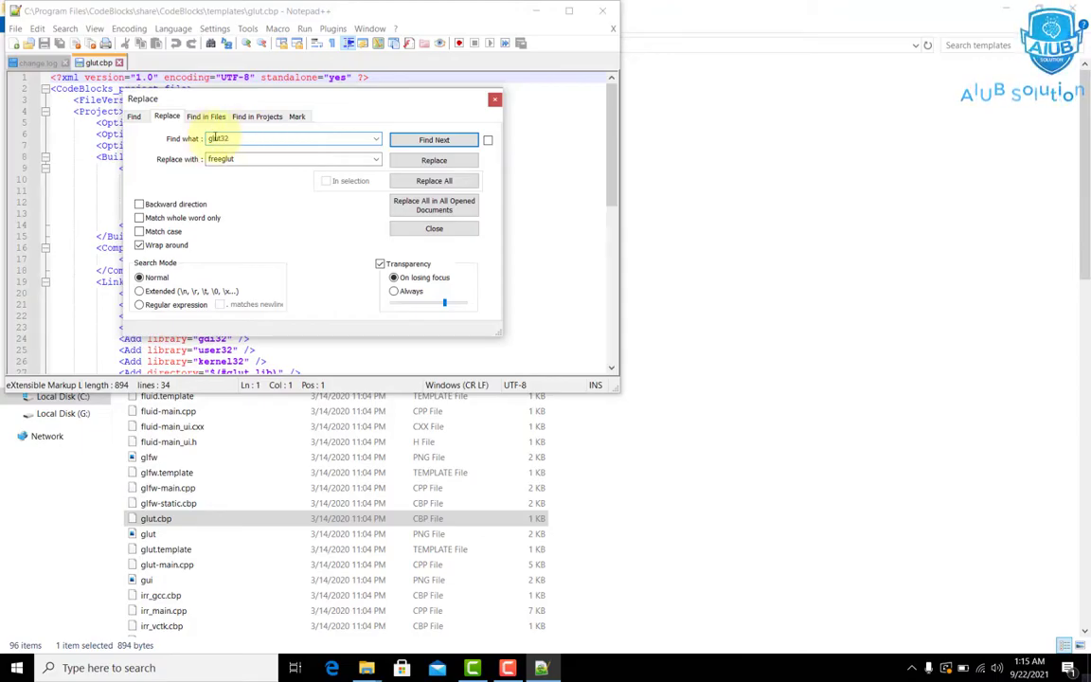
{"action": "left_click_drag", "start_coordinate": [240, 139], "coordinate": [208, 140]}
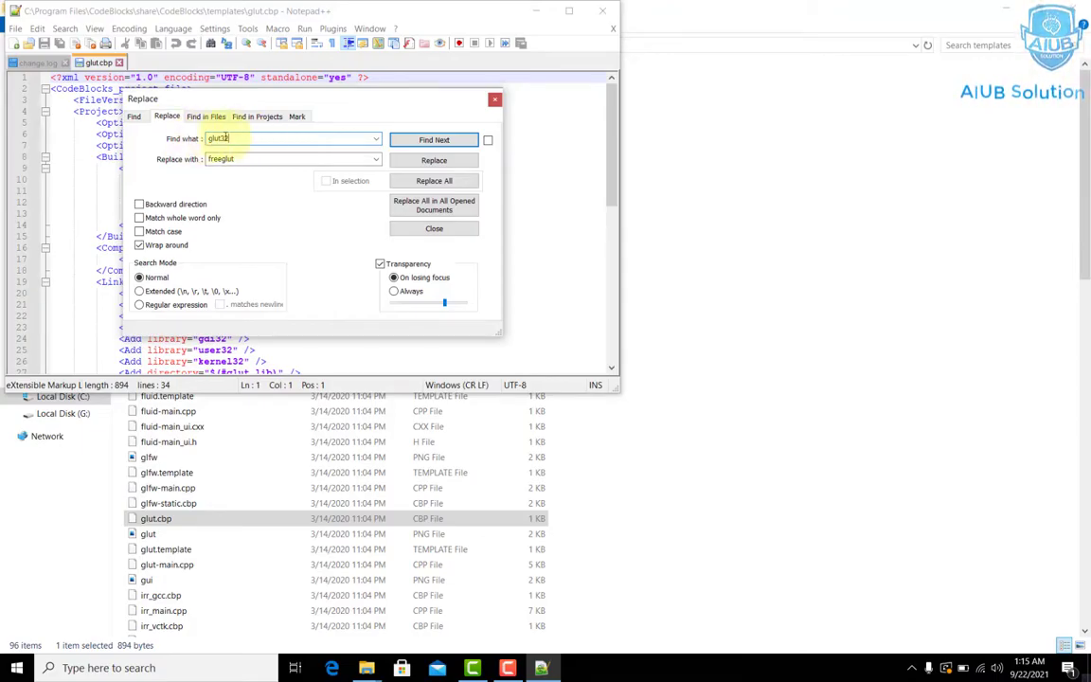
{"action": "left_click", "coordinate": [243, 159]}
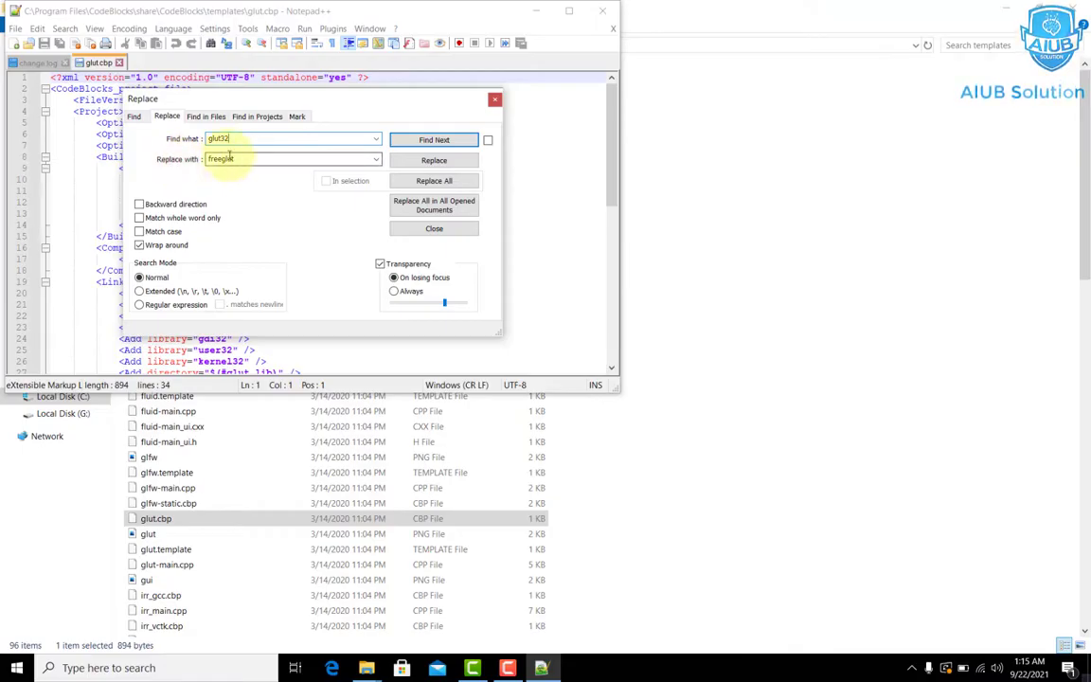
{"action": "left_click", "coordinate": [433, 181]}
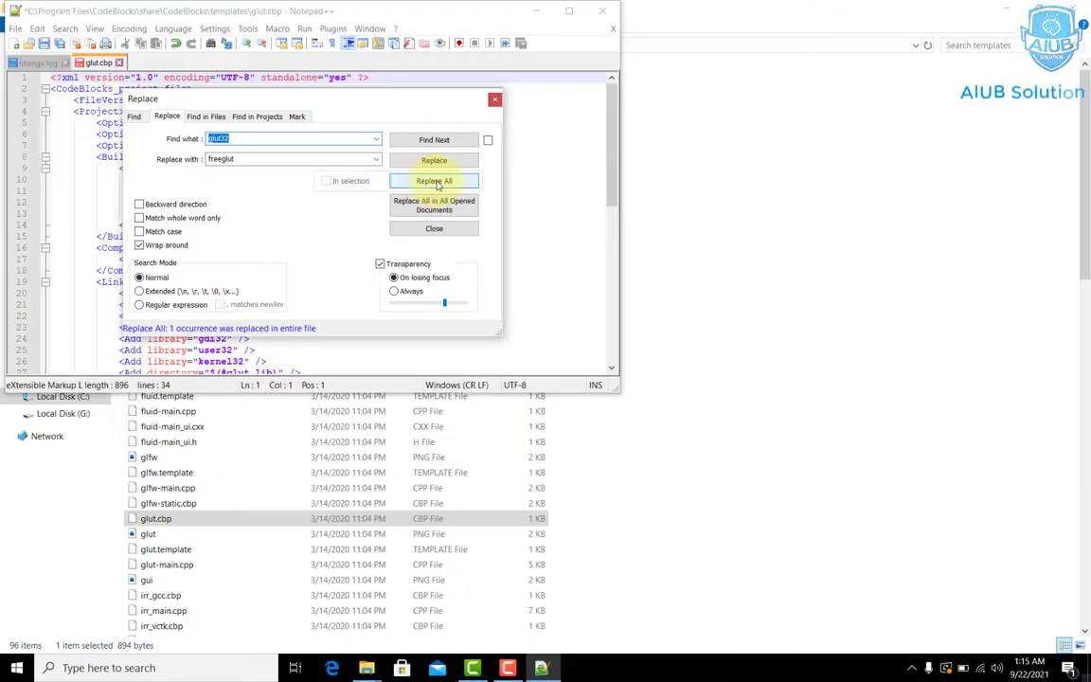
{"action": "left_click", "coordinate": [435, 182]}
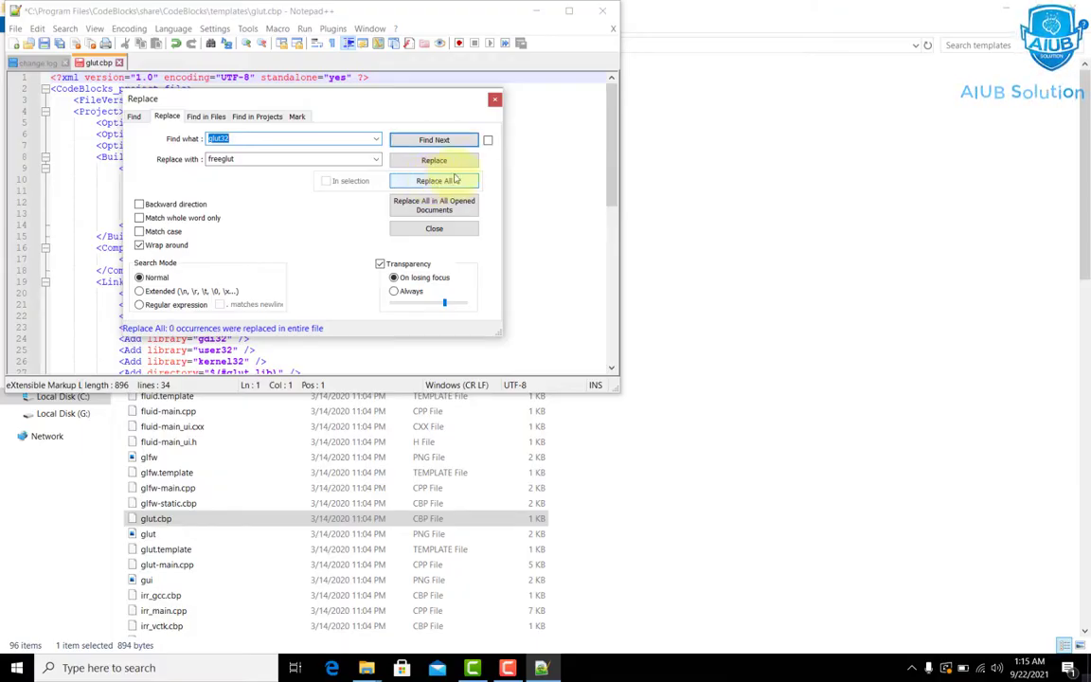
{"action": "left_click", "coordinate": [494, 99]}
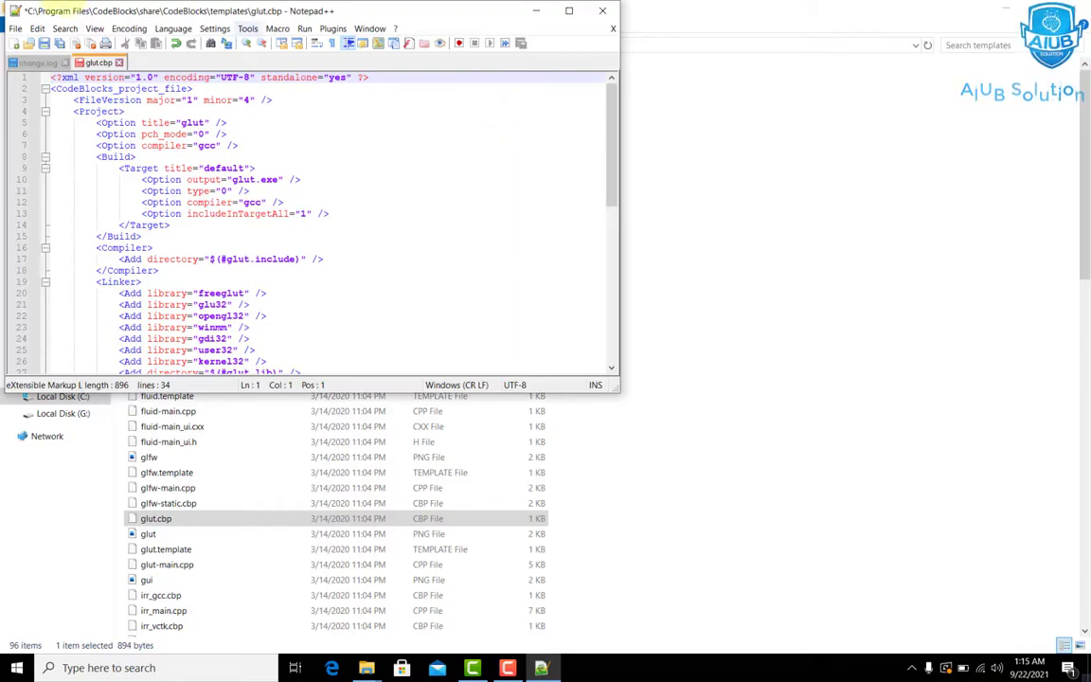
Save glut.cbp after relaunching Notepad++ in Administrator mode, and close the editor
{"action": "left_click", "coordinate": [17, 30]}
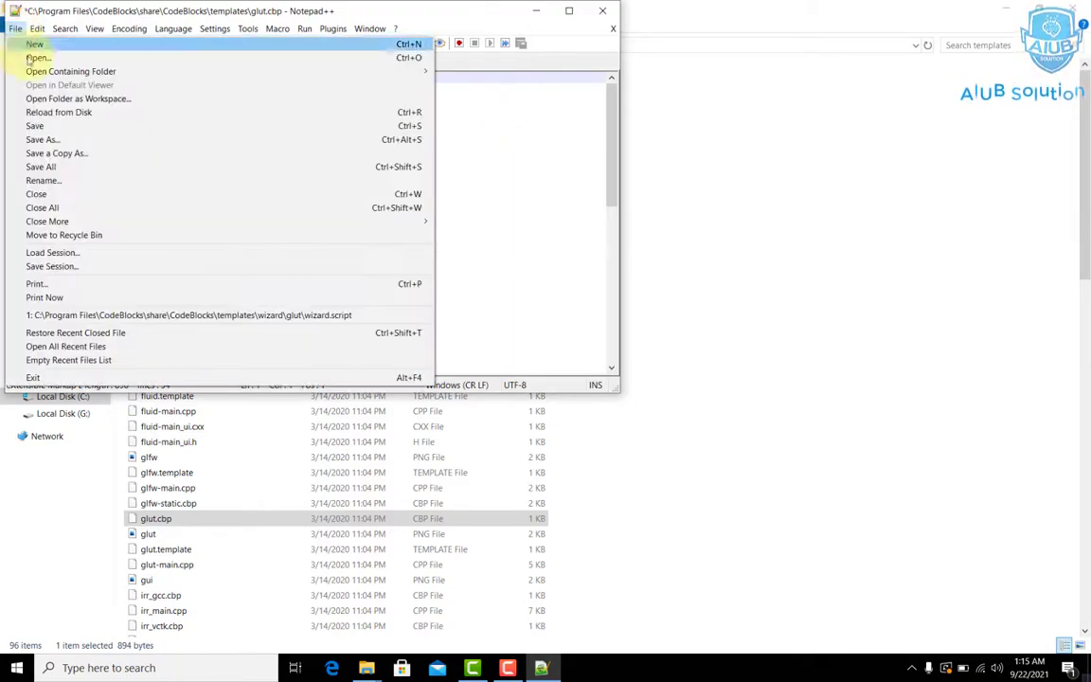
{"action": "left_click", "coordinate": [38, 126]}
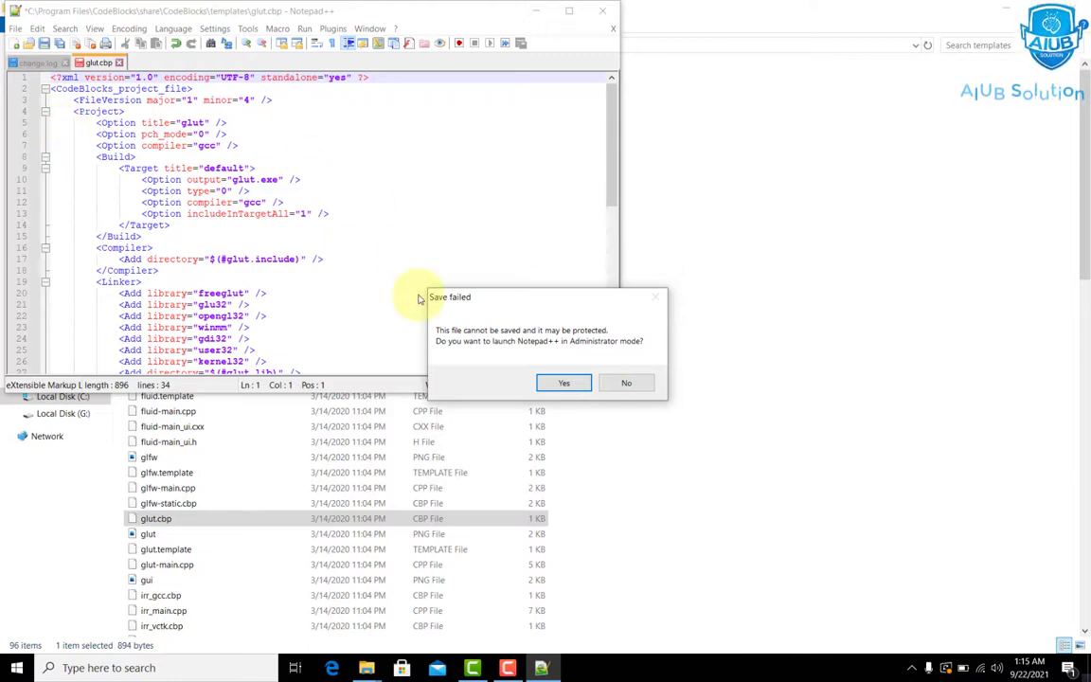
{"action": "left_click", "coordinate": [581, 383]}
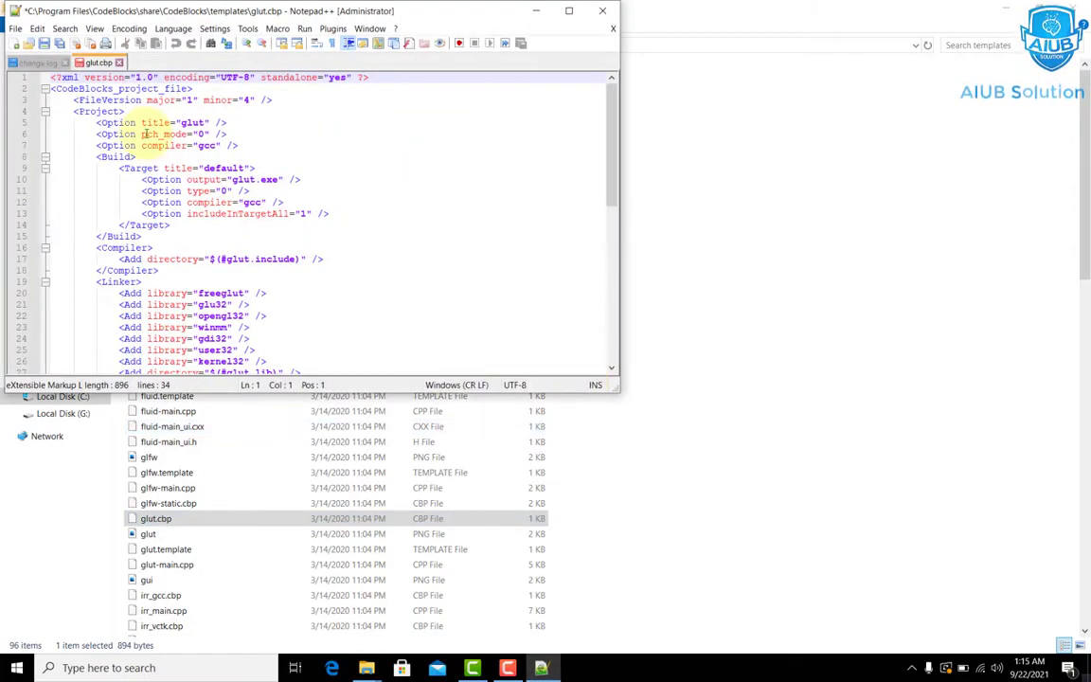
{"action": "left_click", "coordinate": [15, 28]}
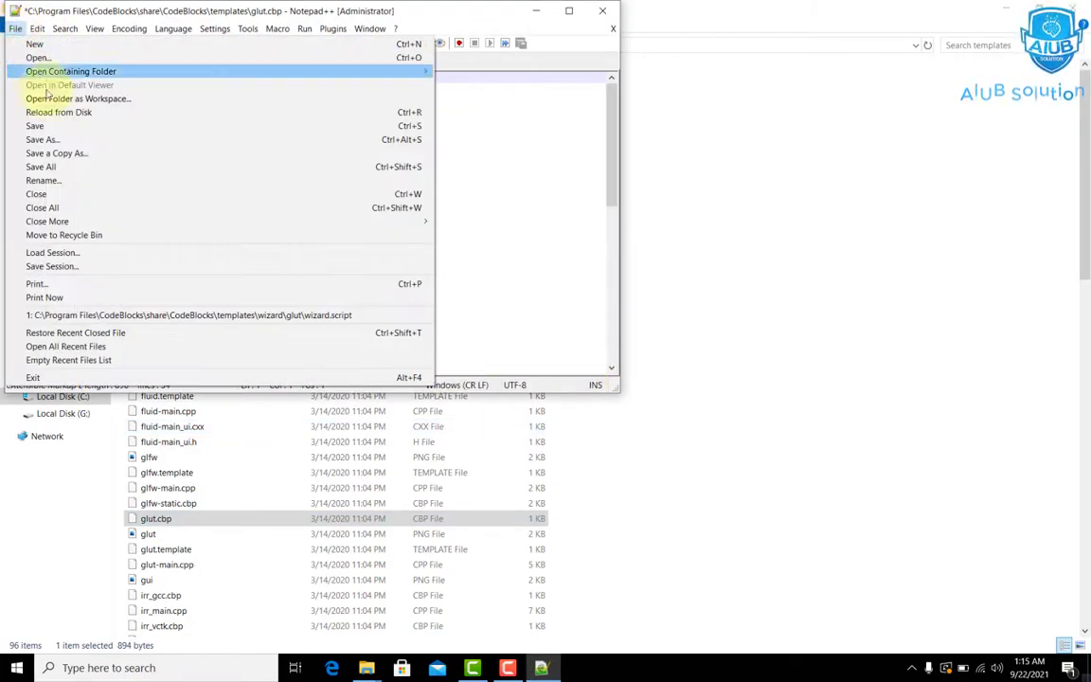
{"action": "left_click", "coordinate": [59, 127]}
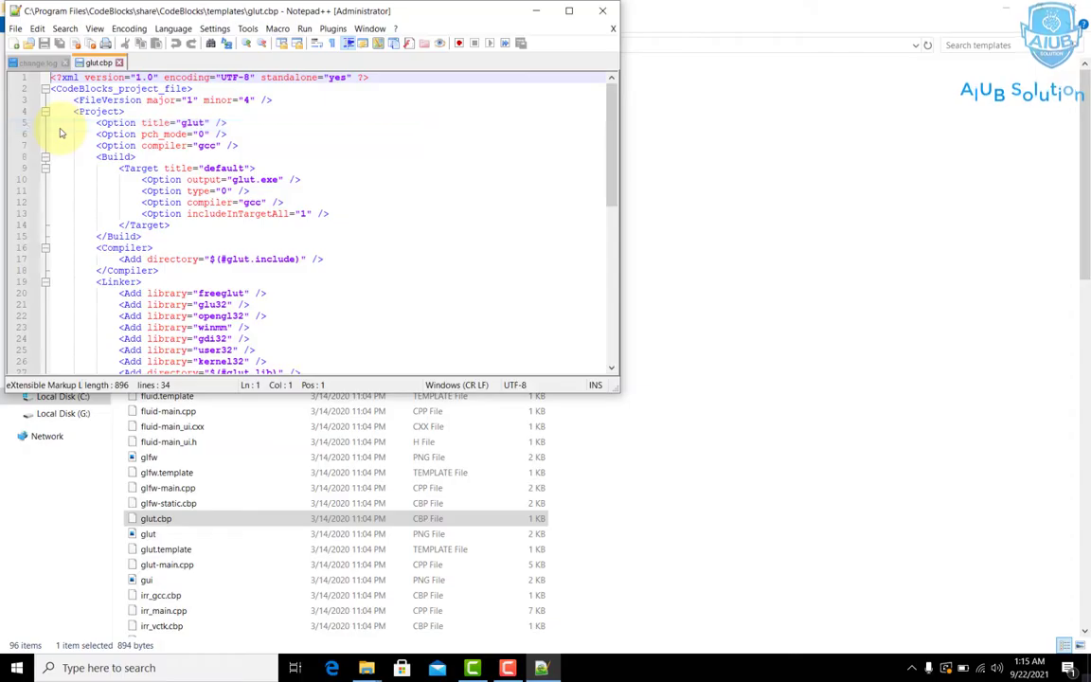
{"action": "left_click", "coordinate": [613, 11]}
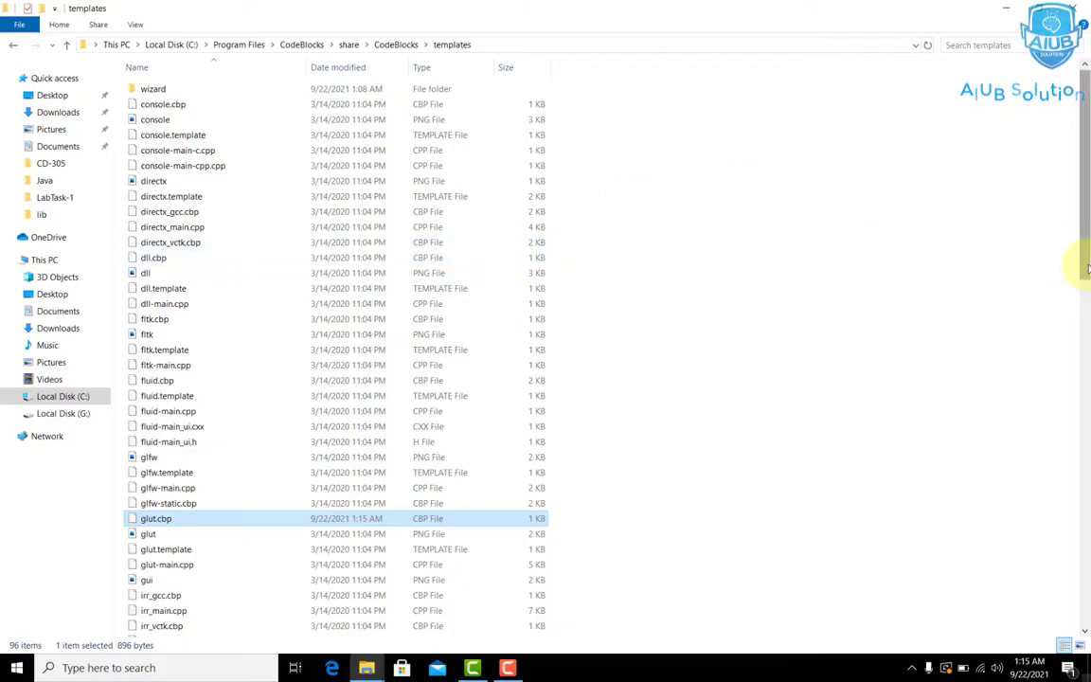
Open wizard.script from the wizard\glut subfolder of templates for editing in Notepad++
{"action": "double_click", "coordinate": [273, 89]}
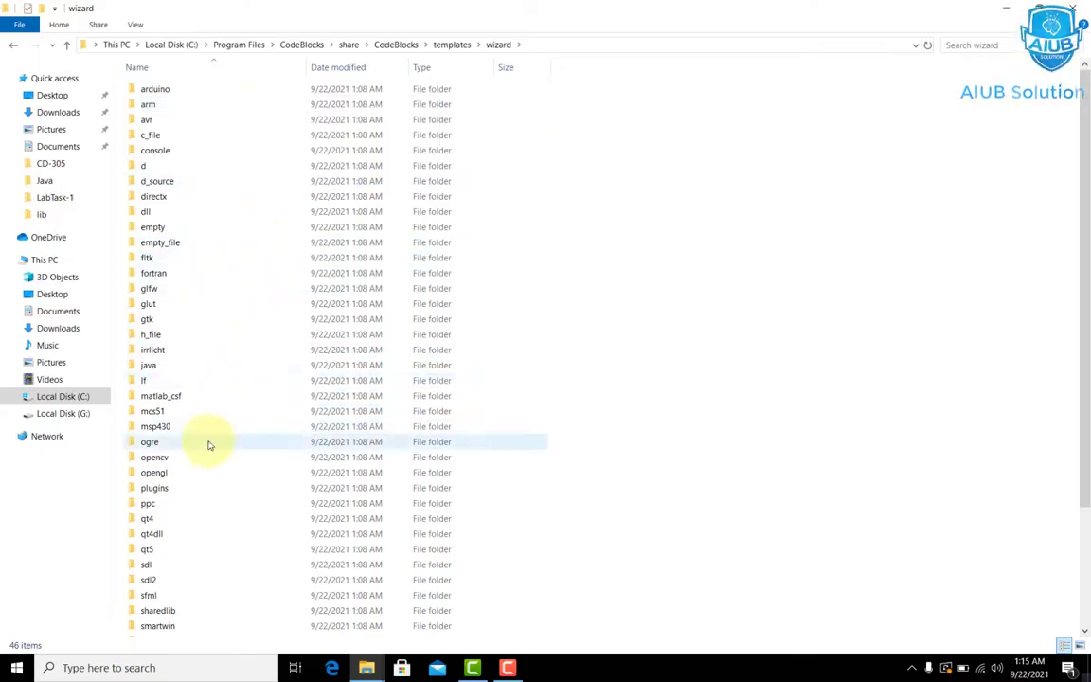
{"action": "left_click", "coordinate": [230, 316]}
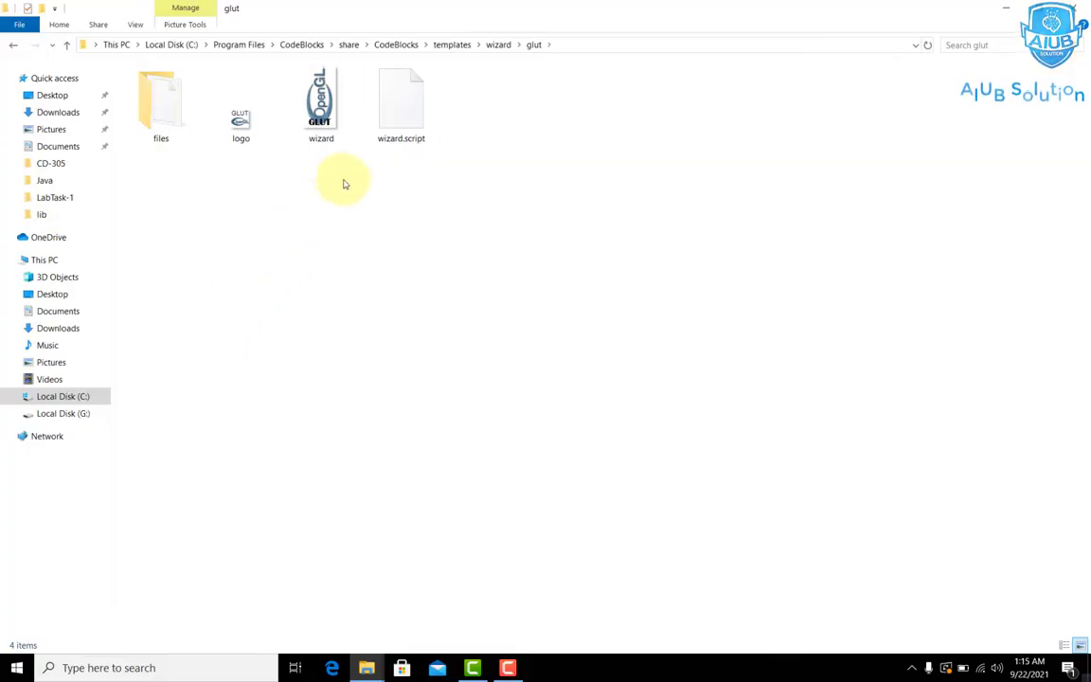
{"action": "left_click", "coordinate": [401, 125]}
{"action": "right_click", "coordinate": [400, 125]}
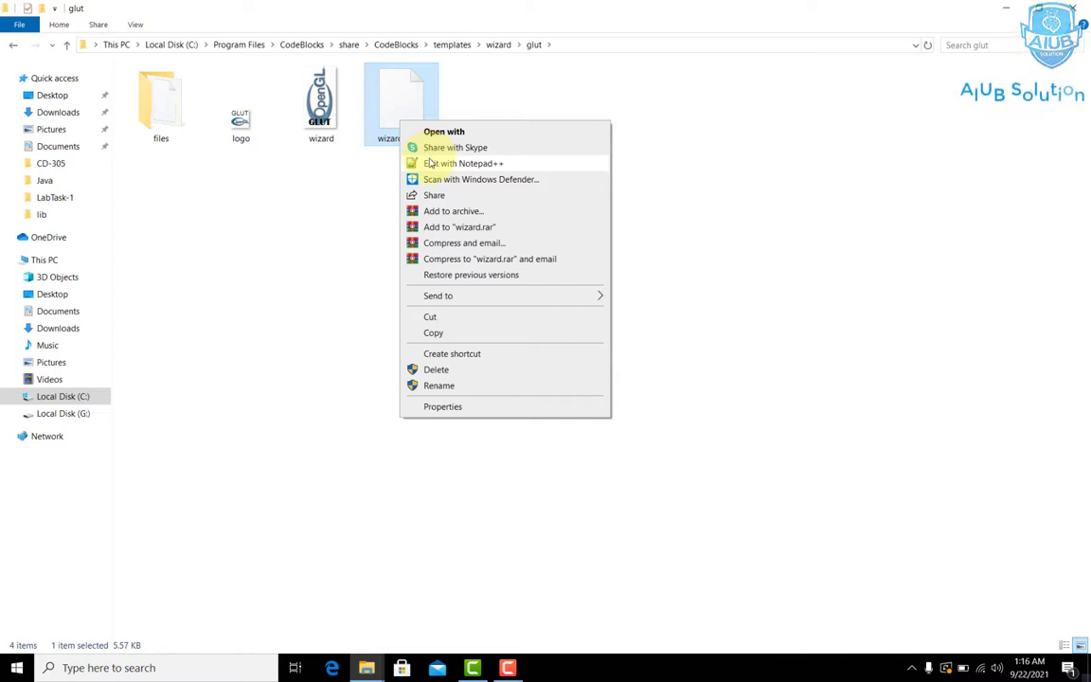
{"action": "left_click", "coordinate": [431, 163]}
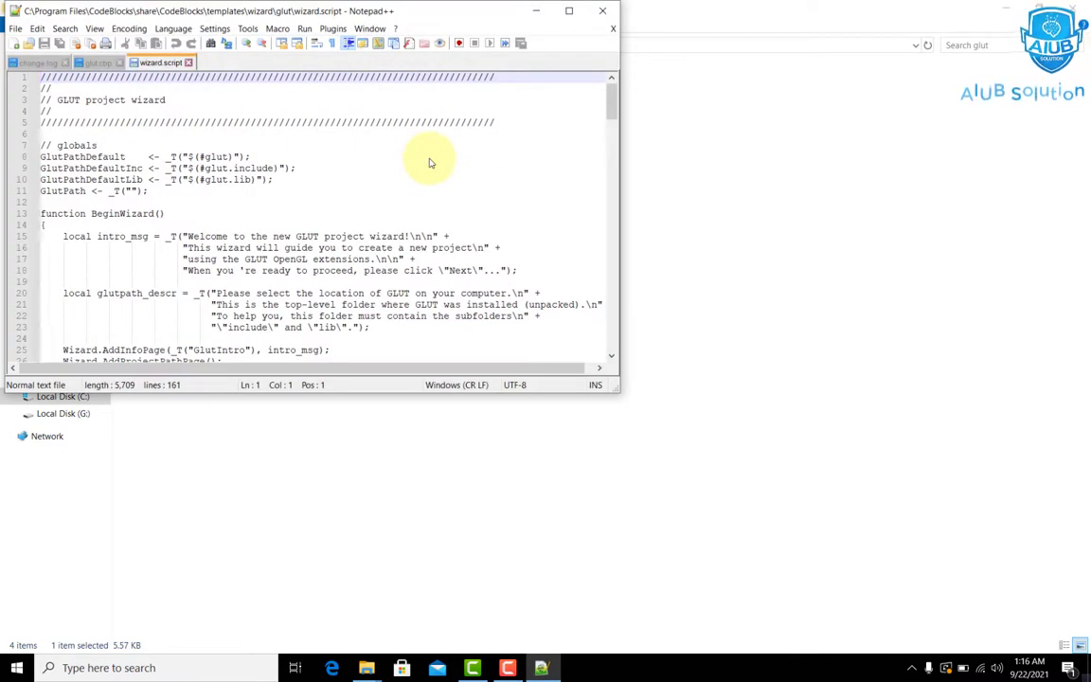
Replace all occurrences of glut32 with freeglut in wizard.script and close the Replace dialog
{"action": "left_click", "coordinate": [65, 28]}
{"action": "left_click", "coordinate": [76, 43]}
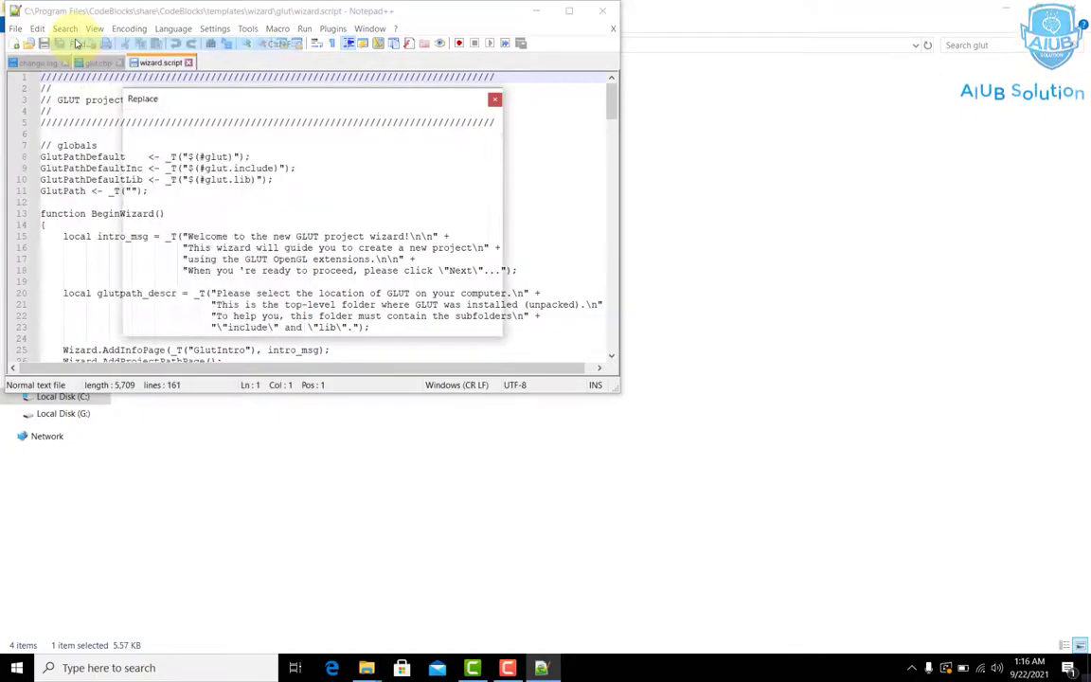
{"action": "left_click", "coordinate": [166, 118]}
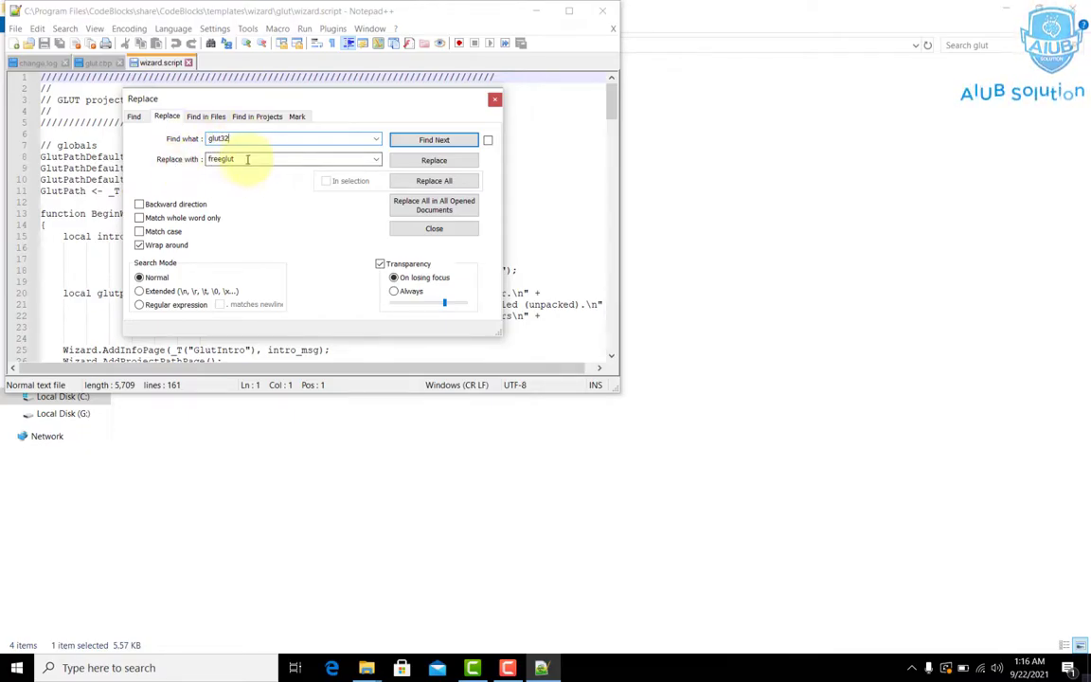
{"action": "left_click", "coordinate": [435, 181]}
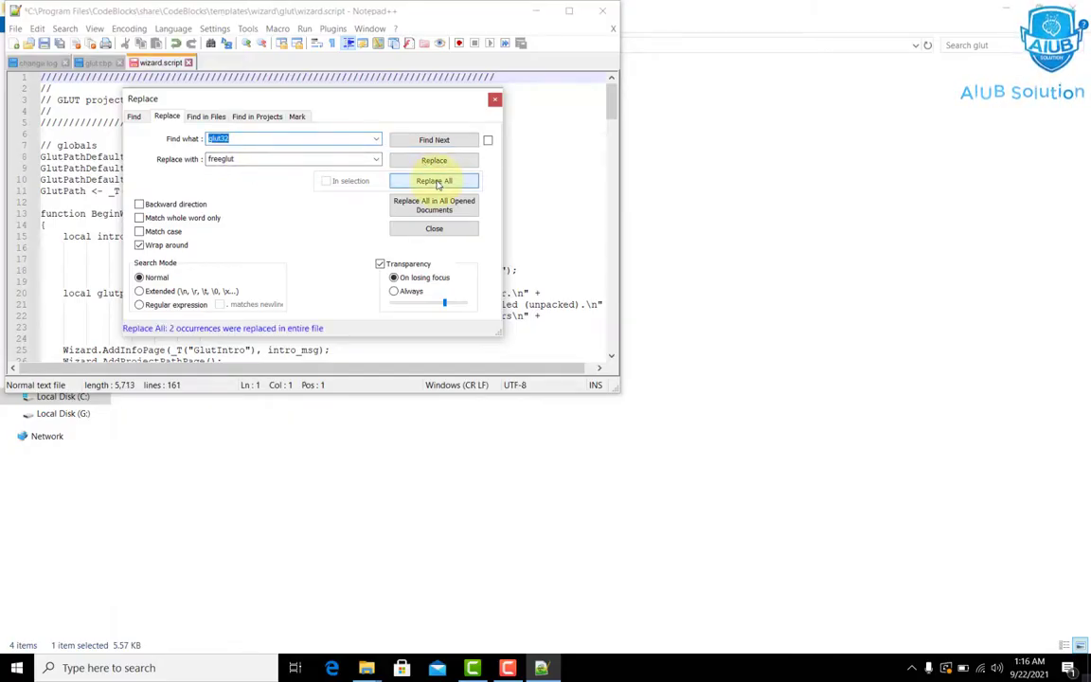
{"action": "left_click", "coordinate": [494, 100]}
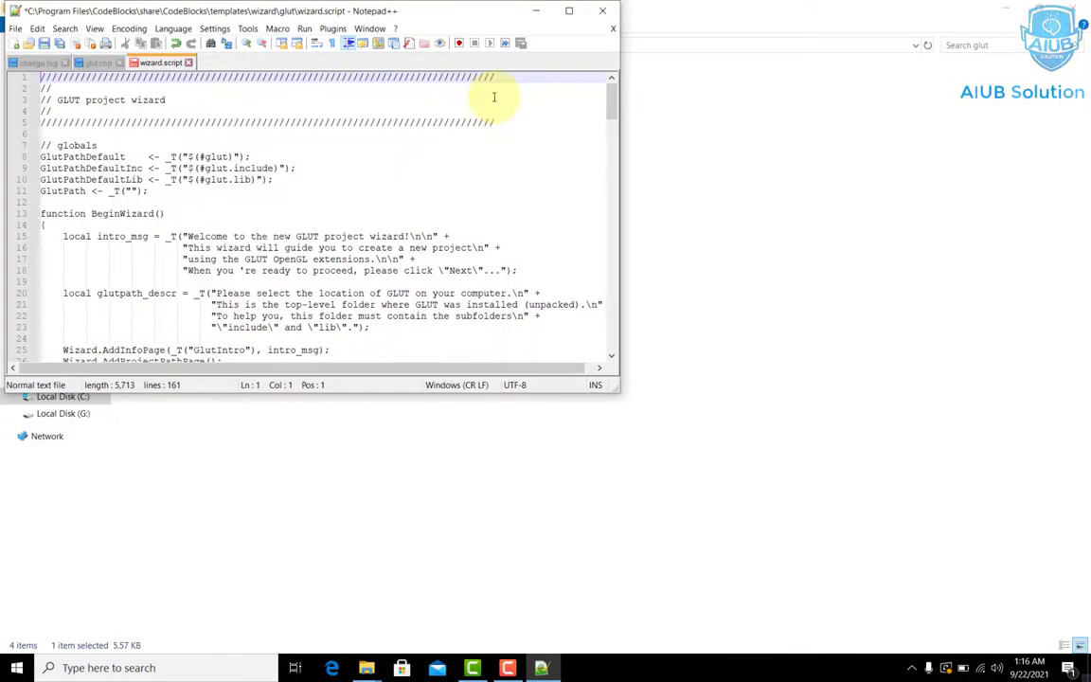
Save wizard.script after relaunching Notepad++ in Administrator mode, and close the editor
{"action": "left_click", "coordinate": [16, 30]}
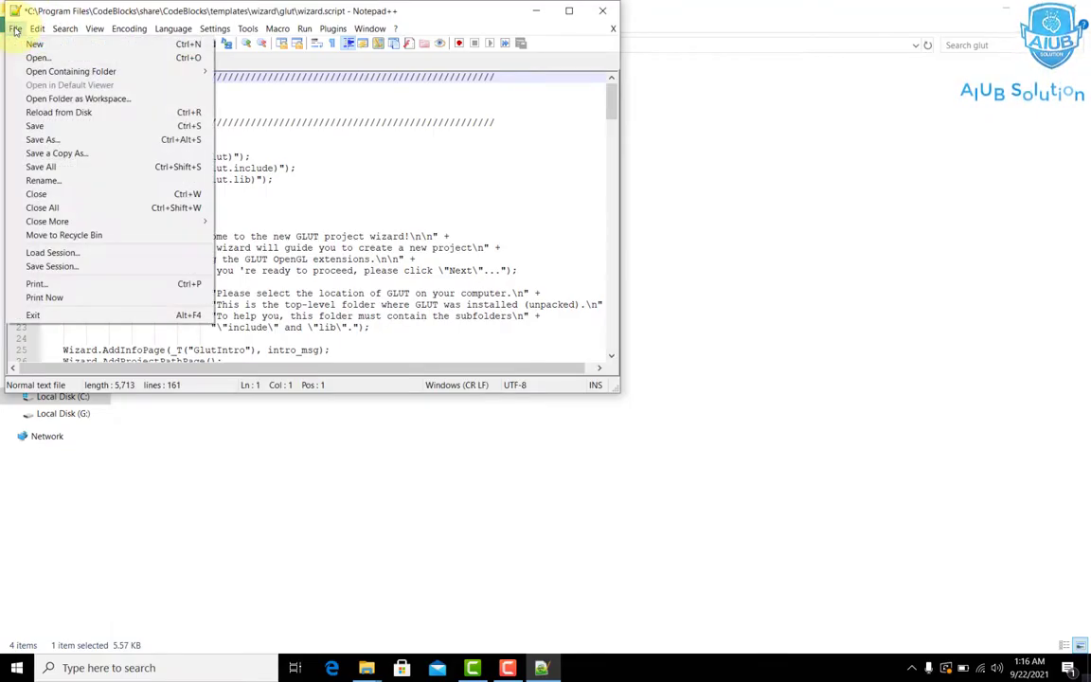
{"action": "left_click", "coordinate": [72, 133]}
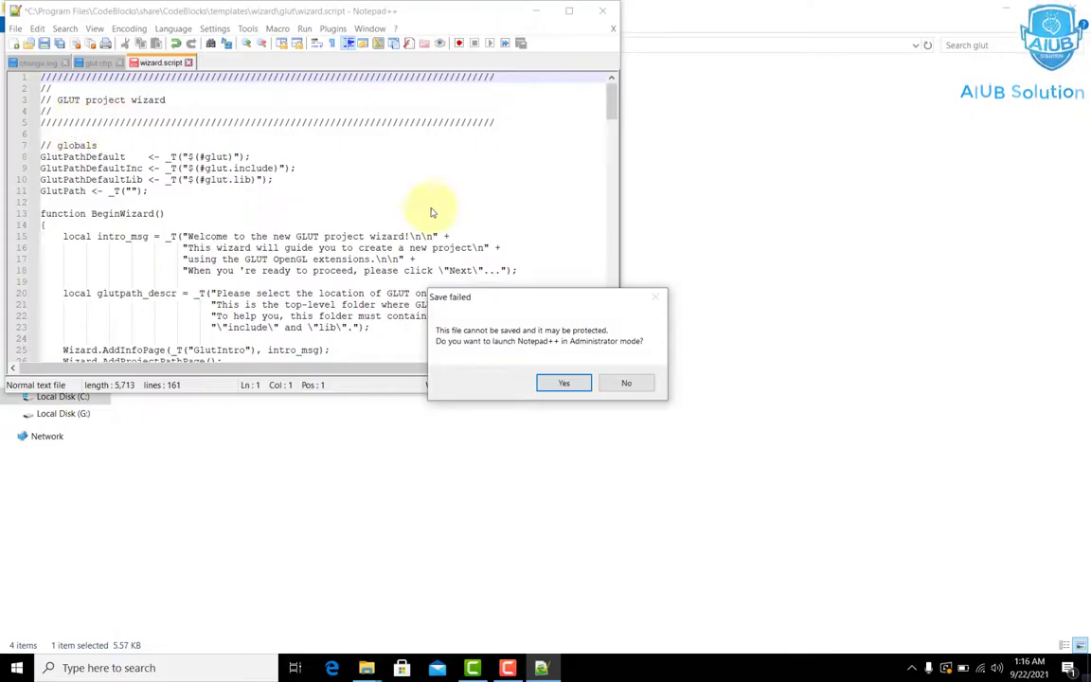
{"action": "left_click", "coordinate": [547, 383]}
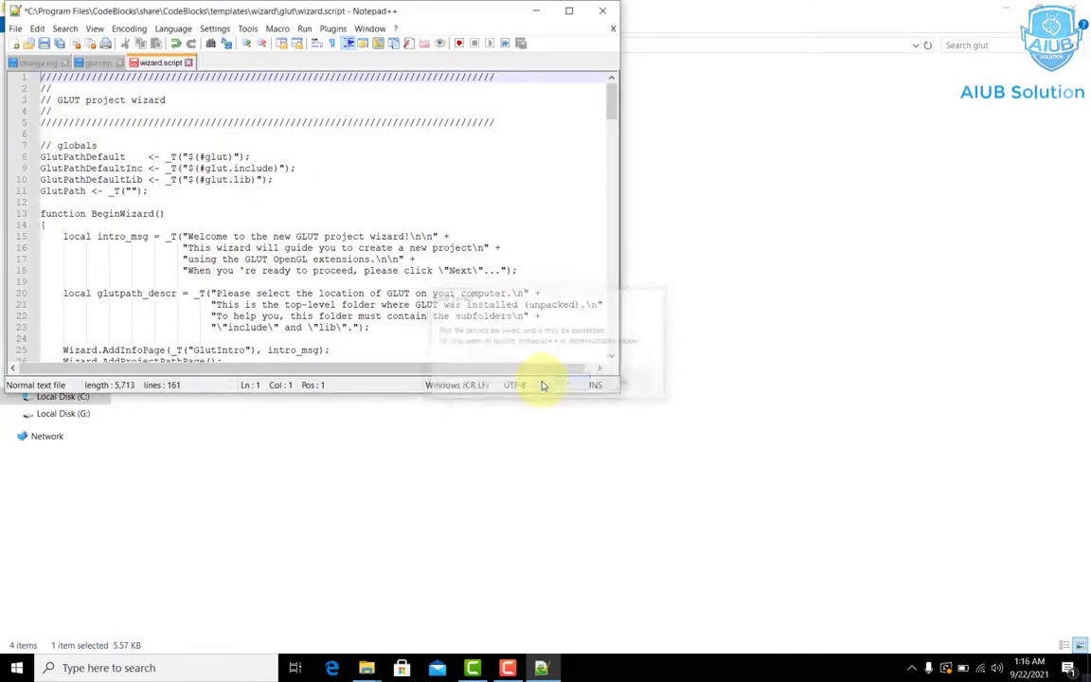
{"action": "left_click", "coordinate": [564, 383]}
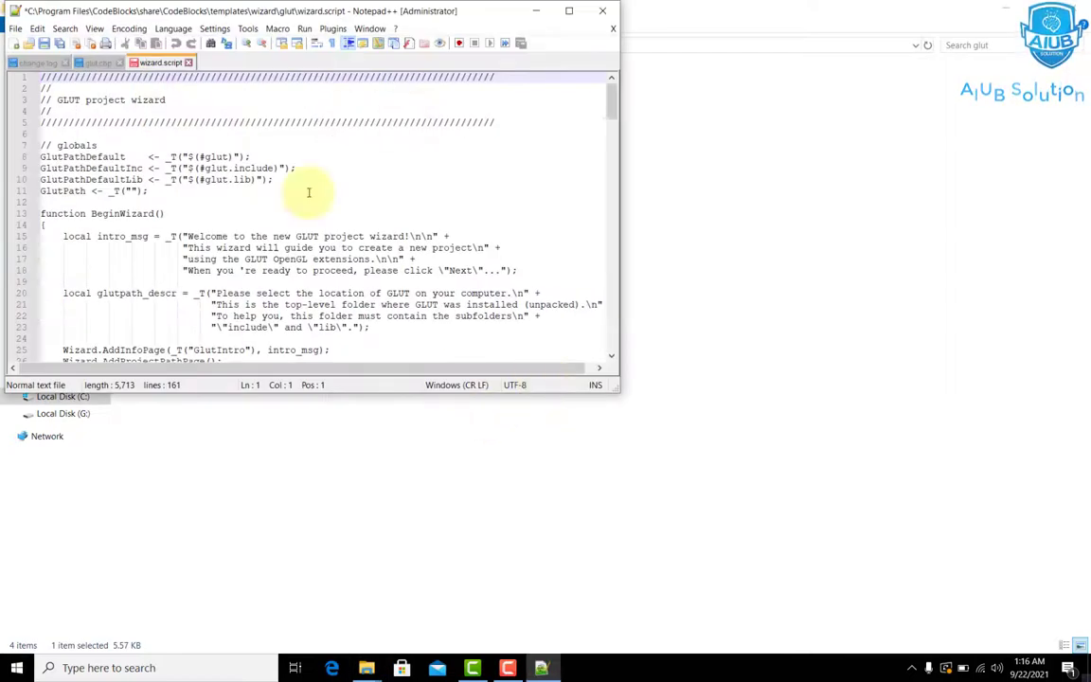
{"action": "left_click", "coordinate": [16, 28]}
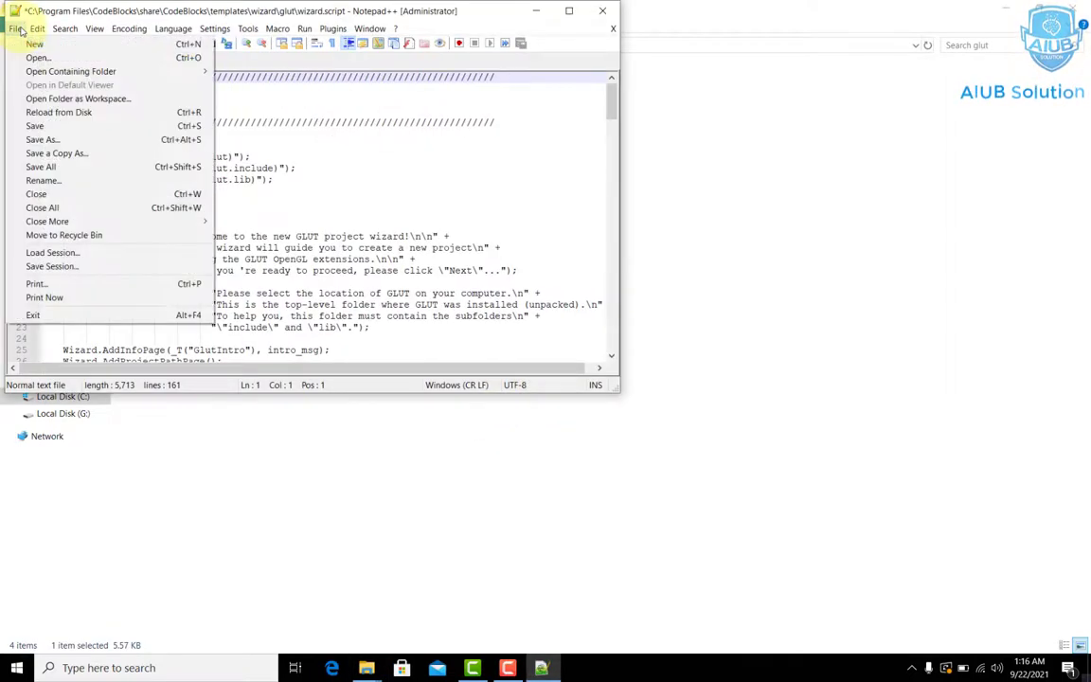
{"action": "left_click", "coordinate": [56, 129]}
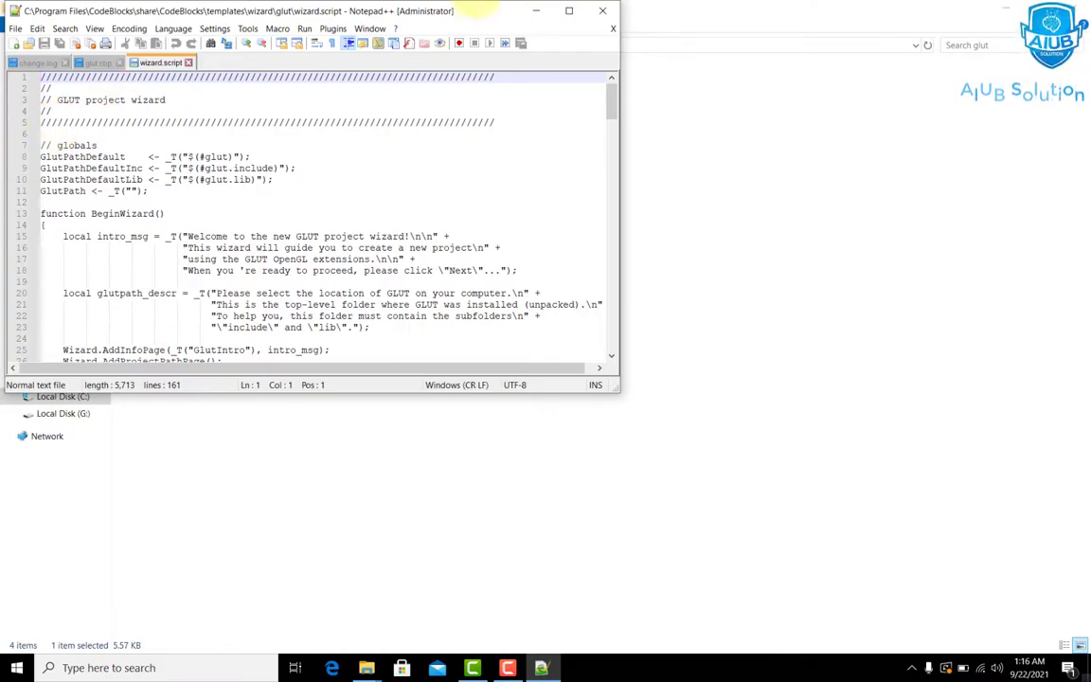
{"action": "left_click", "coordinate": [604, 12]}
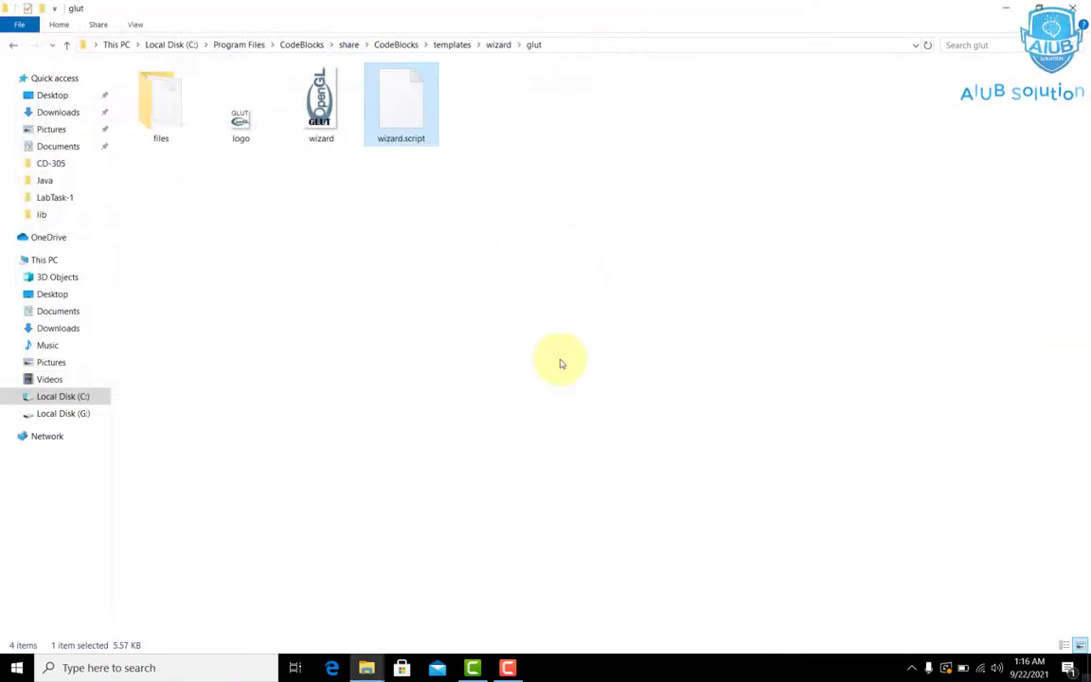
Minimize File Explorer, launch Code::Blocks and start a new GLUT project titled First in the default folder
{"action": "left_click", "coordinate": [1005, 13]}
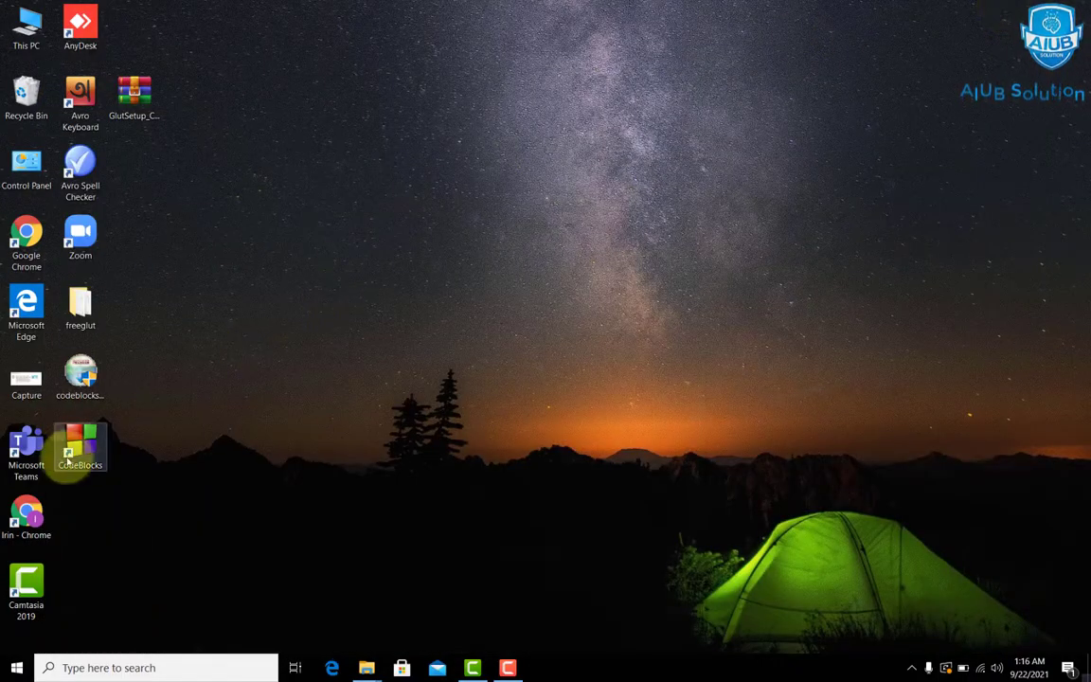
{"action": "double_click", "coordinate": [74, 460]}
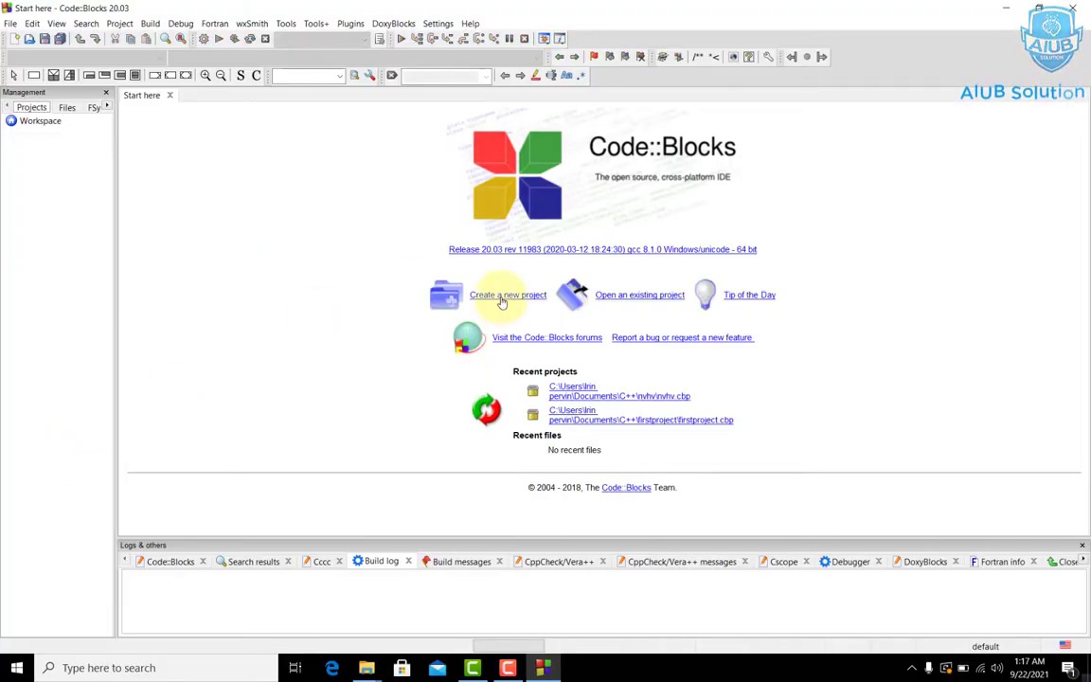
{"action": "left_click", "coordinate": [503, 298]}
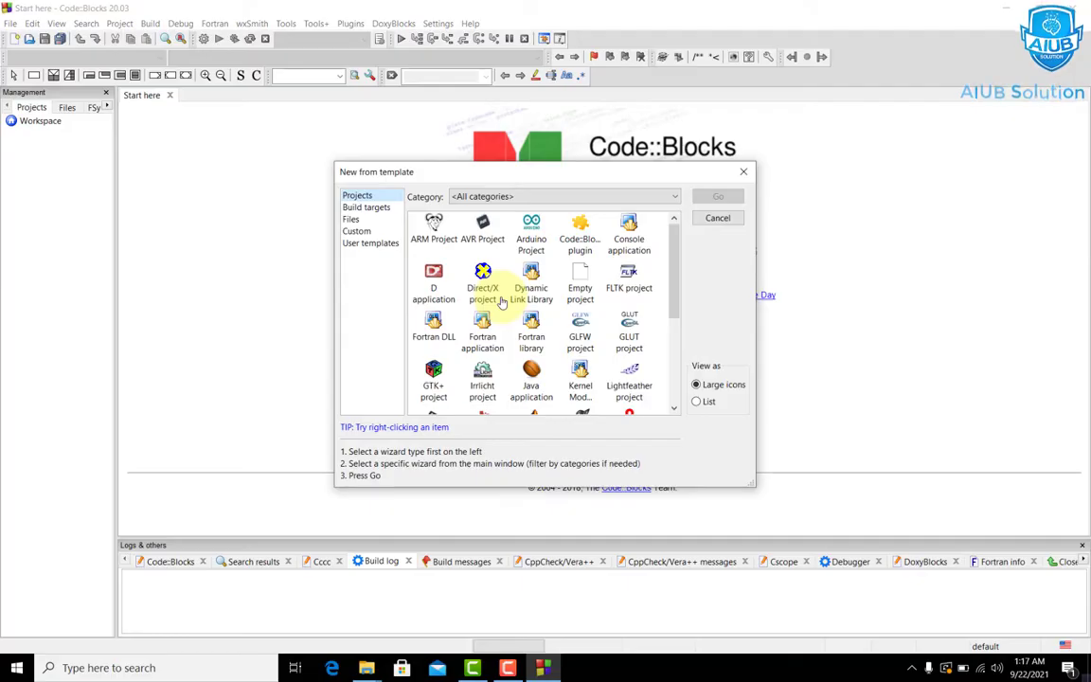
{"action": "left_click", "coordinate": [629, 330]}
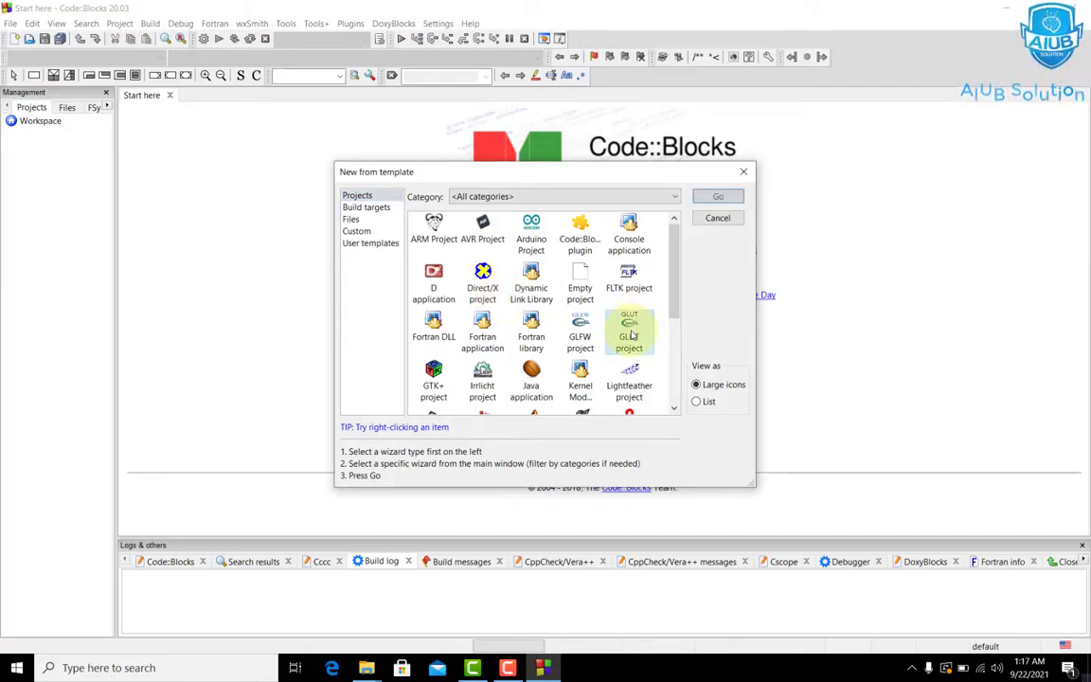
{"action": "left_click", "coordinate": [718, 196]}
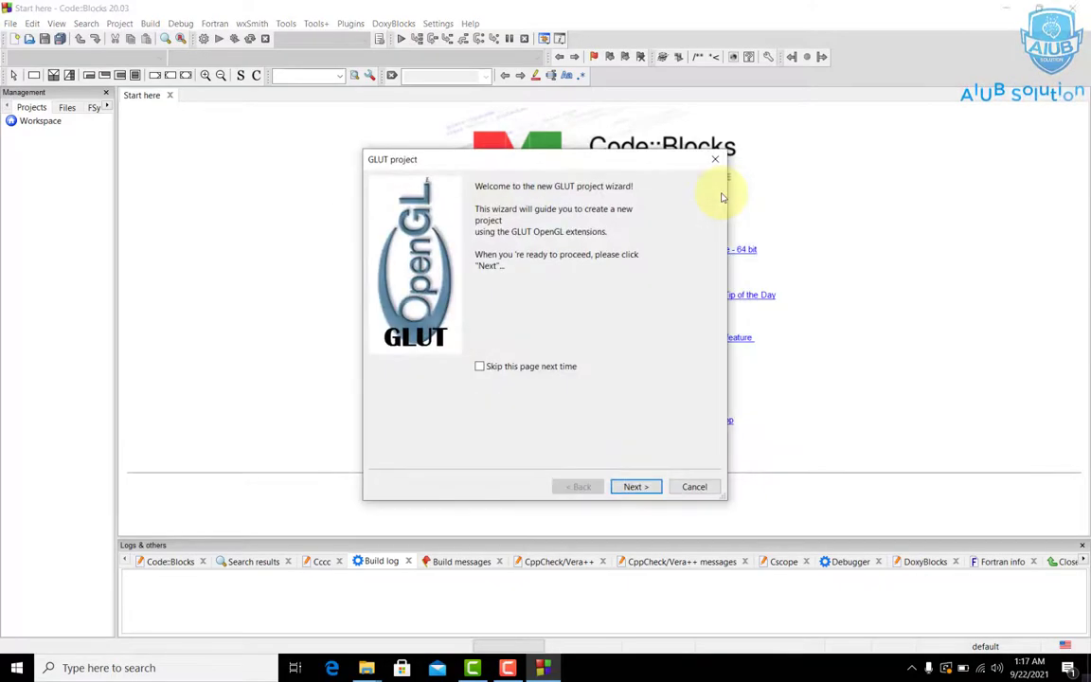
{"action": "left_click", "coordinate": [637, 487]}
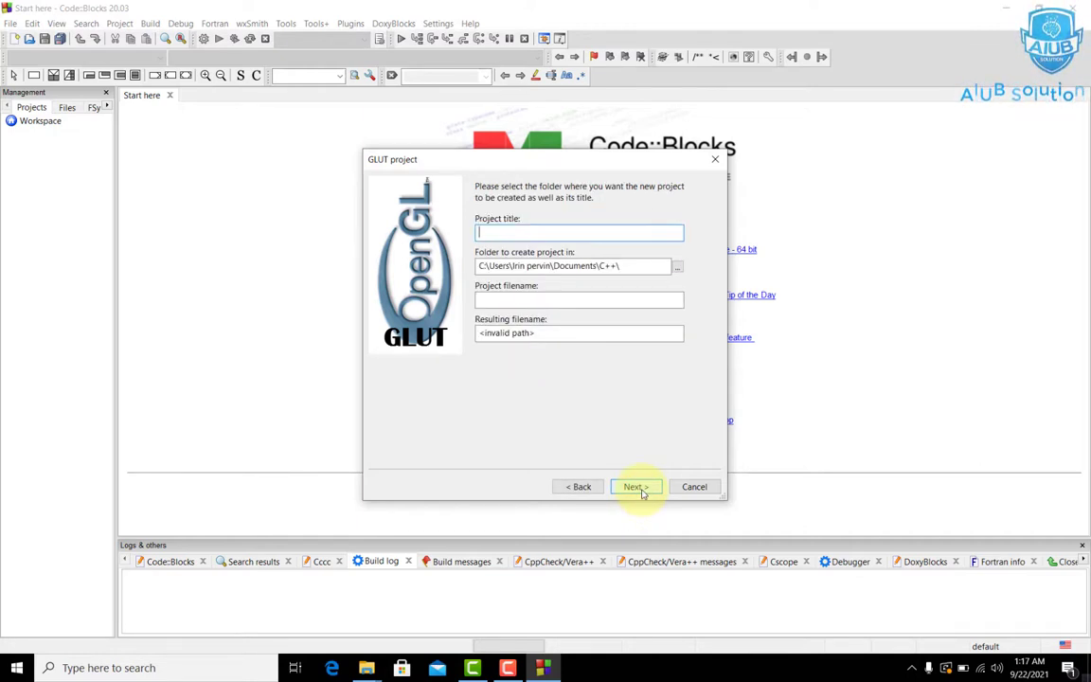
{"action": "type", "text": "First"}
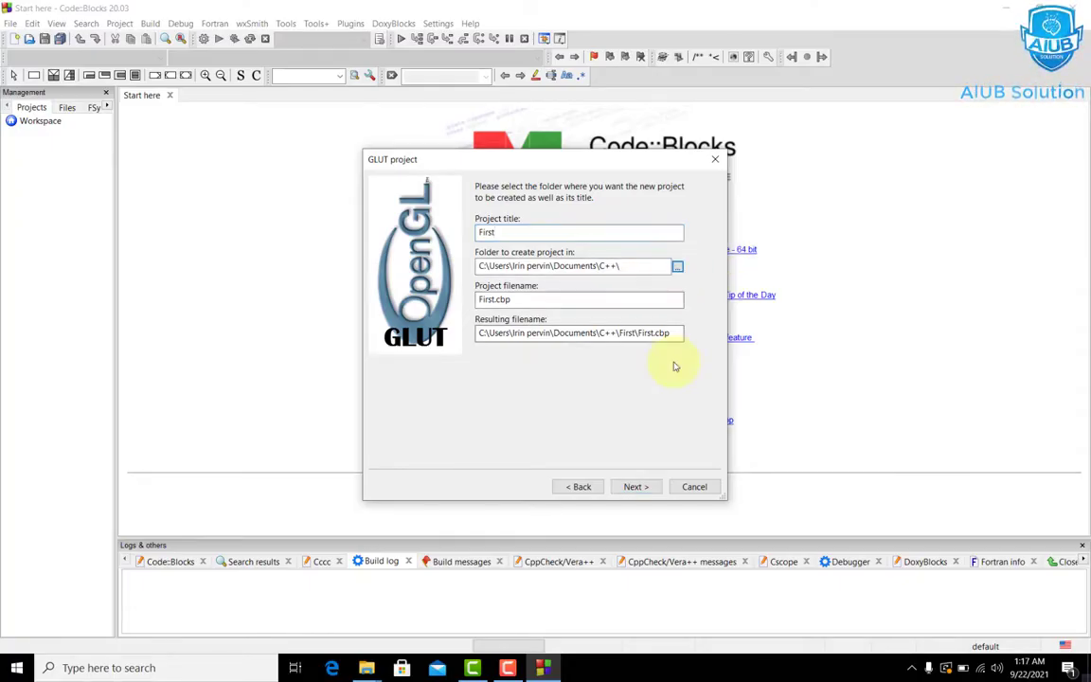
{"action": "left_click", "coordinate": [634, 486]}
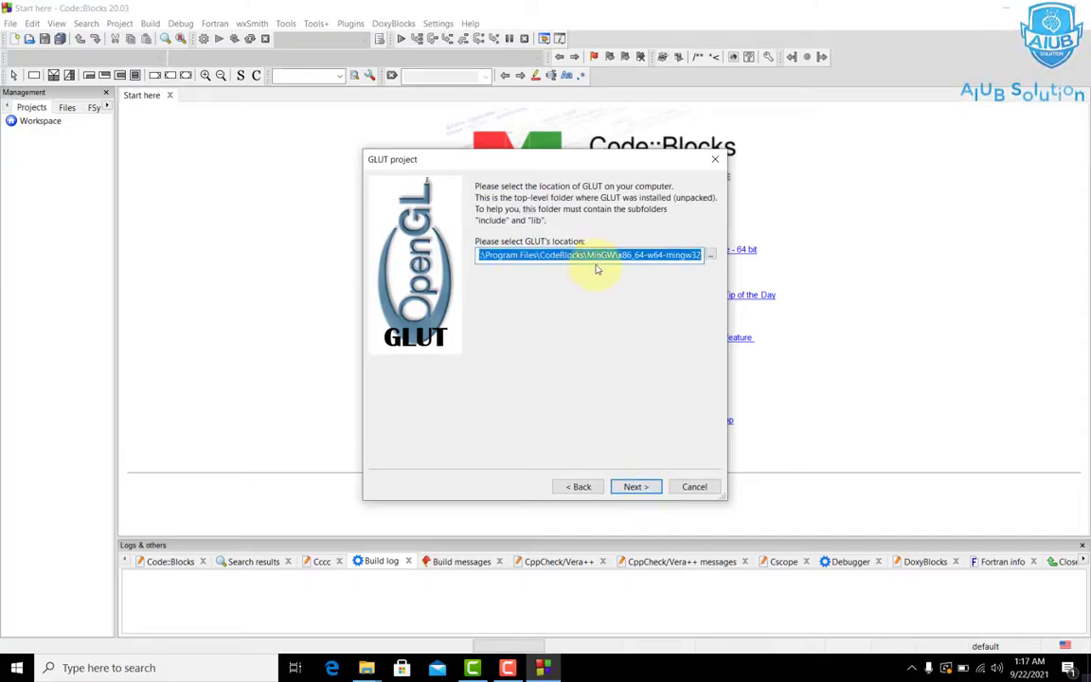
Set GLUT's location to C:\Program Files\CodeBlocks\MinGW\x86_64-w64-mingw32 by browsing to that folder, and continue the wizard
{"action": "left_click", "coordinate": [710, 256]}
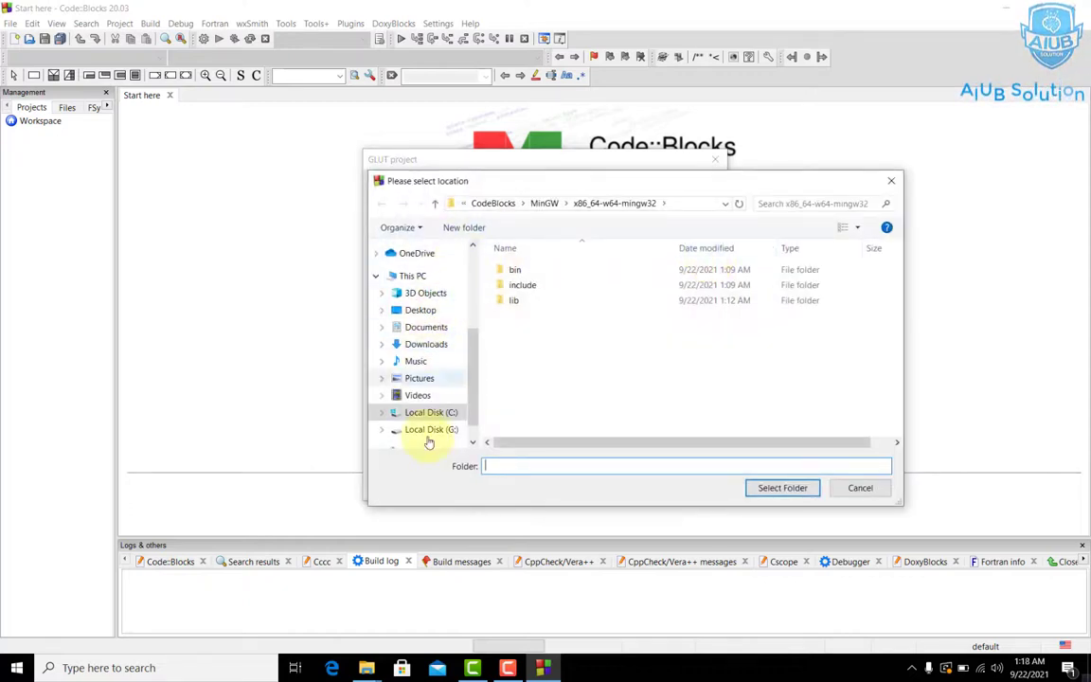
{"action": "left_click", "coordinate": [416, 276]}
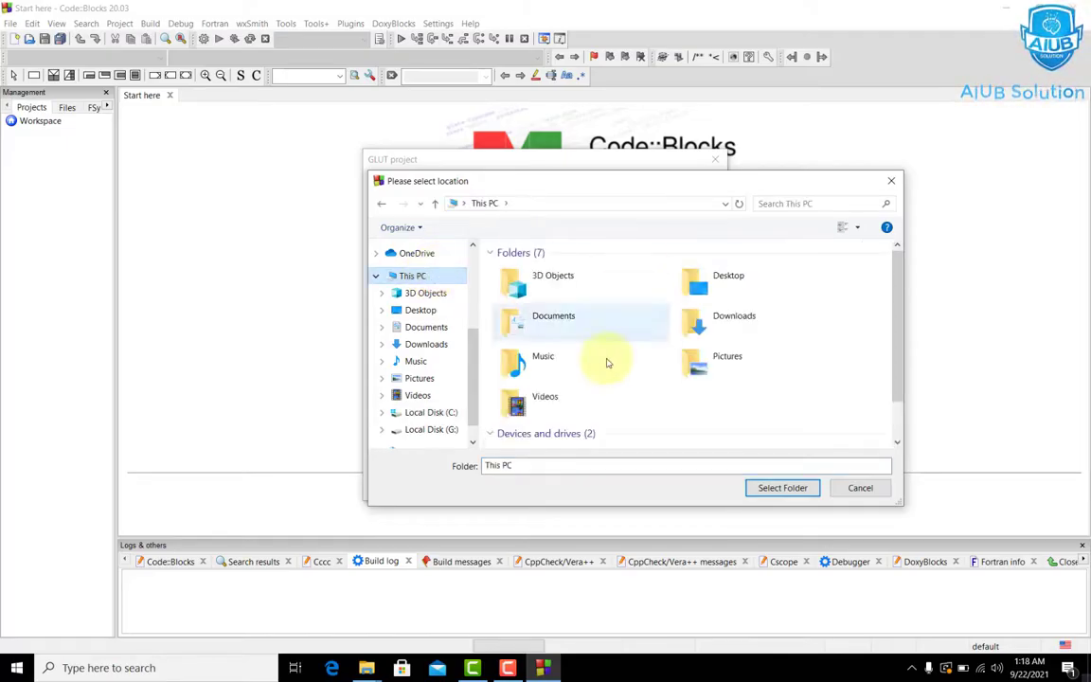
{"action": "scroll", "coordinate": [900, 323], "scroll_direction": "down", "scroll_amount": 2}
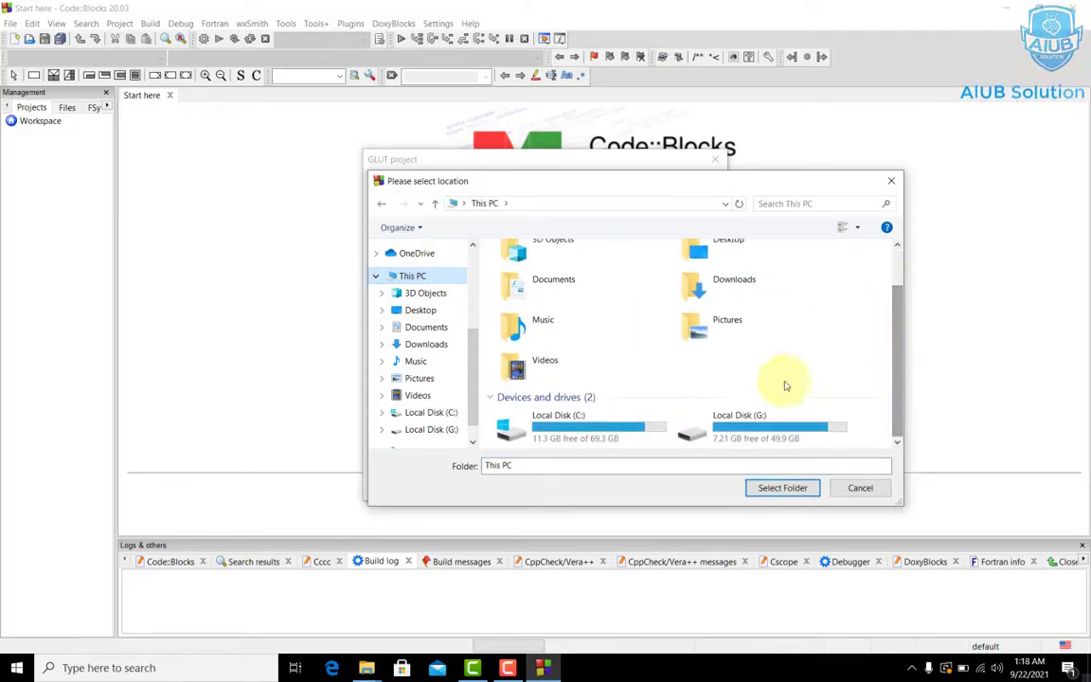
{"action": "double_click", "coordinate": [617, 419]}
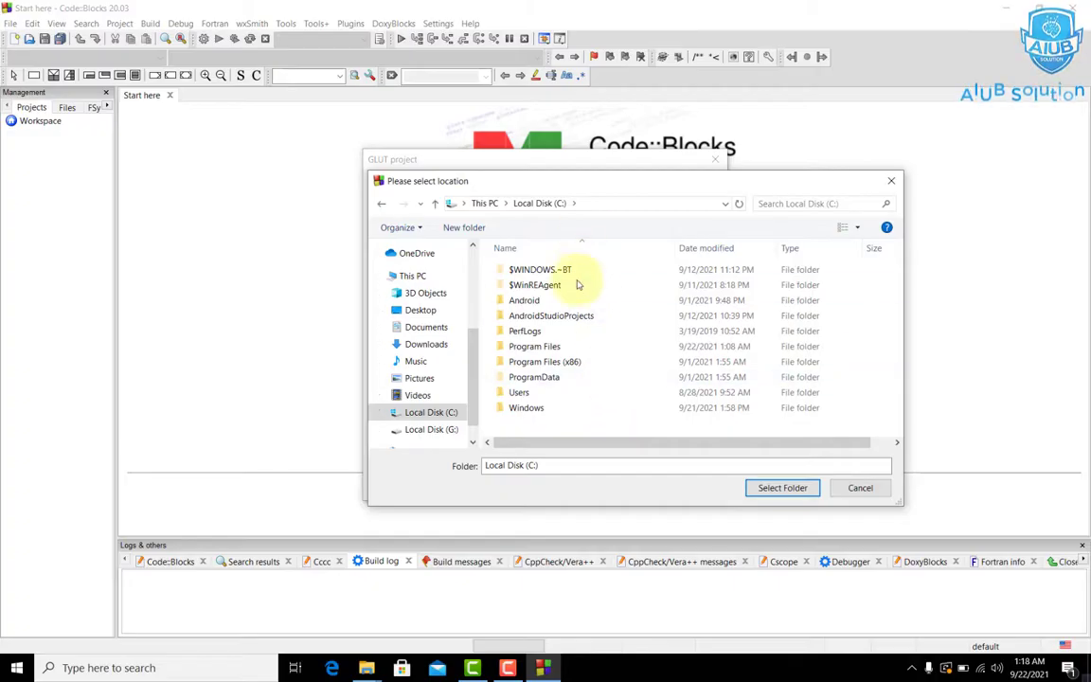
{"action": "double_click", "coordinate": [567, 347]}
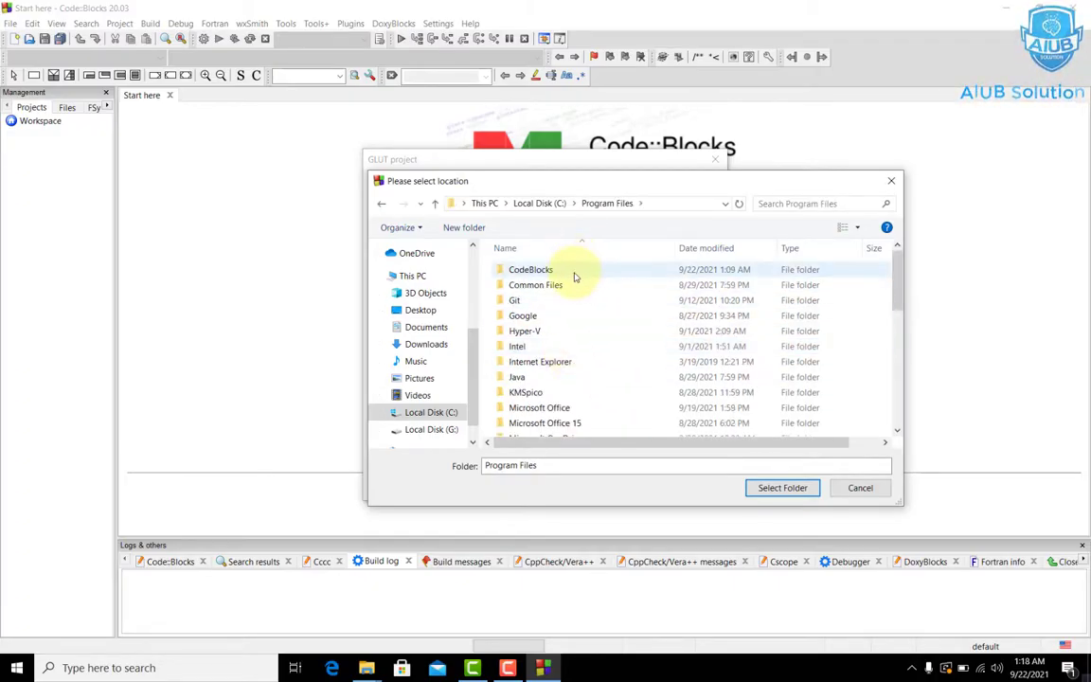
{"action": "double_click", "coordinate": [575, 271]}
{"action": "double_click", "coordinate": [571, 273]}
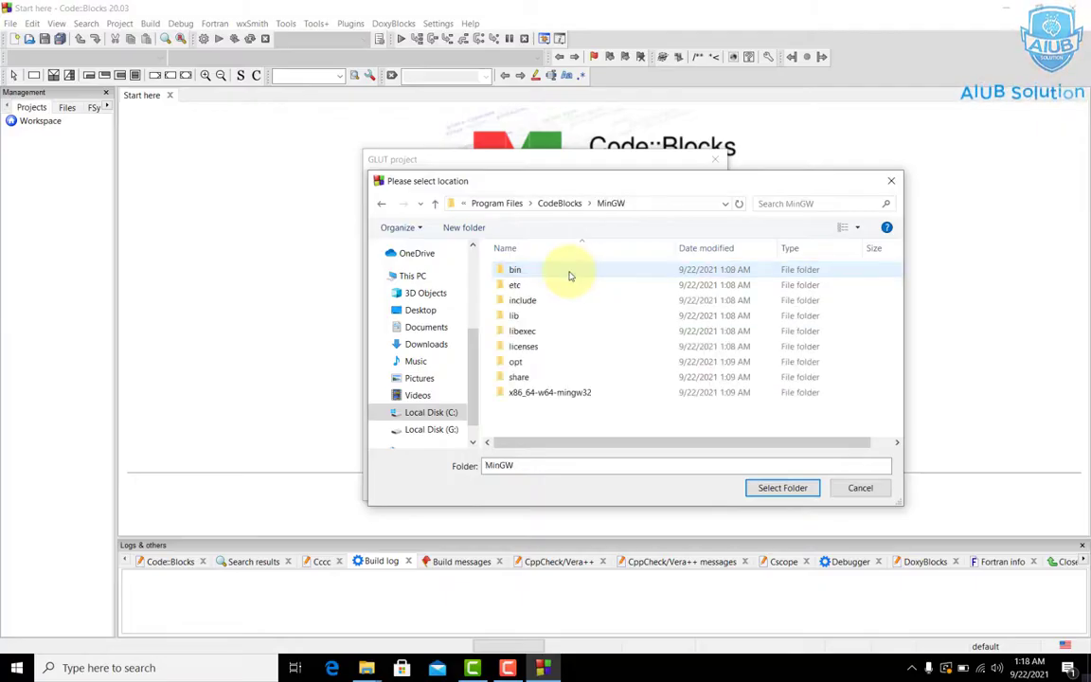
{"action": "left_click", "coordinate": [579, 398]}
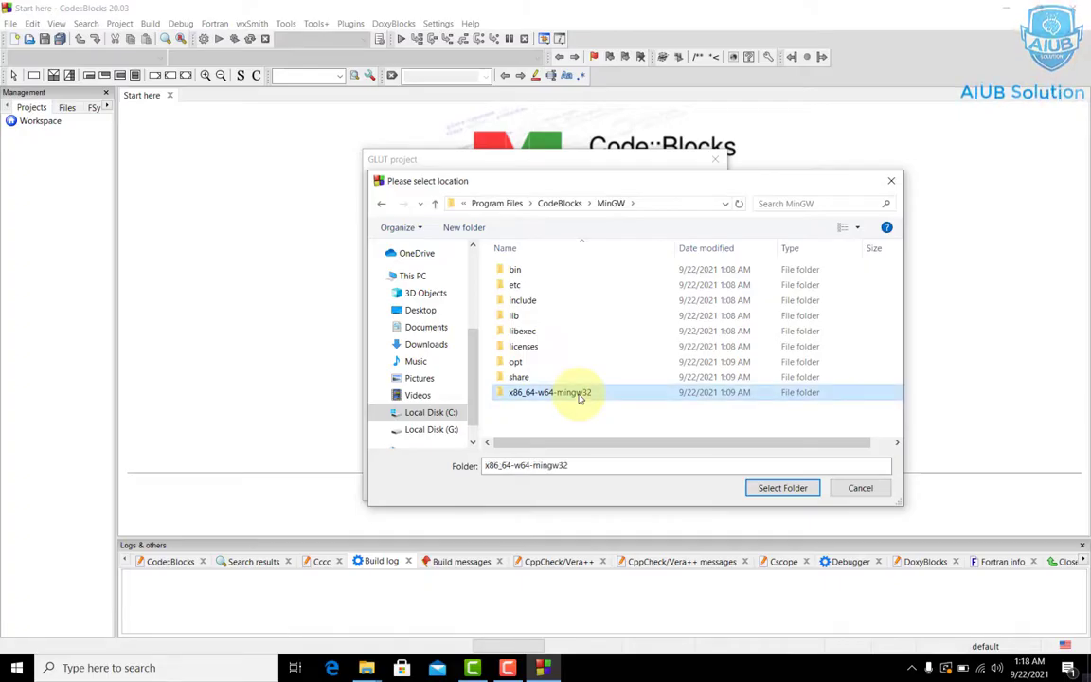
{"action": "left_click", "coordinate": [778, 487]}
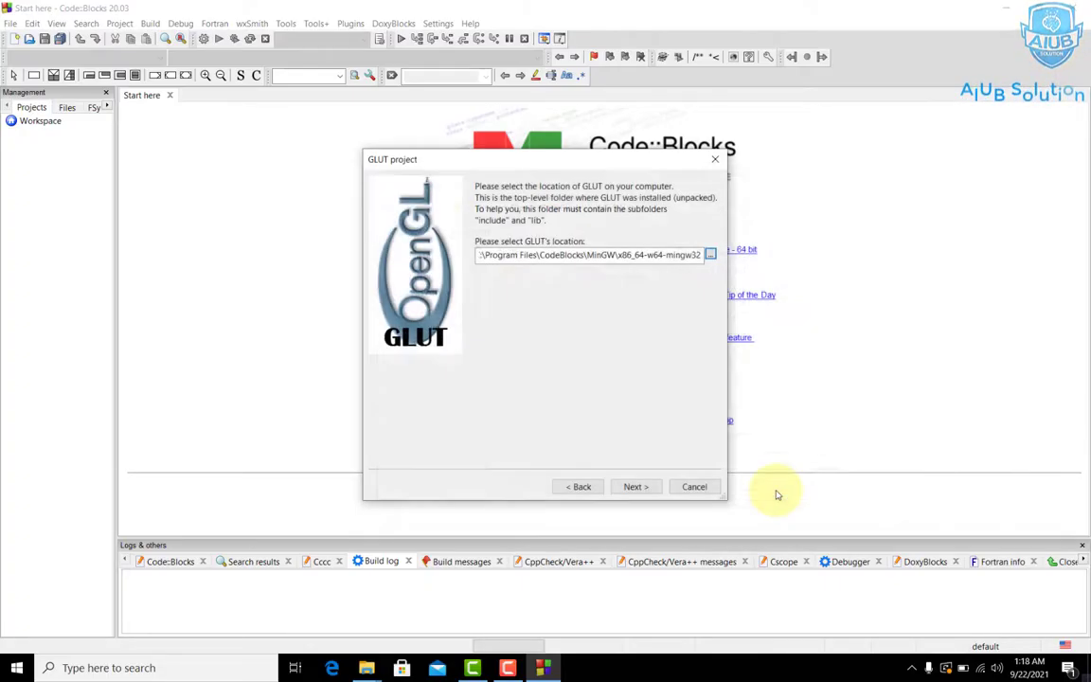
{"action": "left_click", "coordinate": [640, 487]}
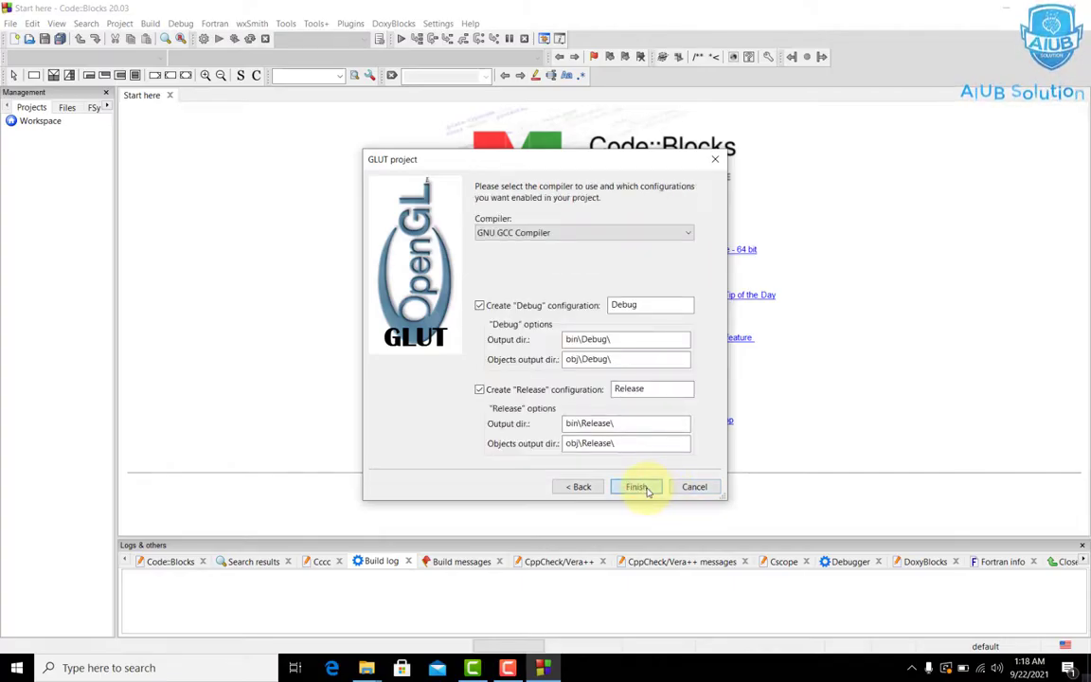
Finish the project wizard with the GNU GCC Compiler and Debug and Release configurations, and open main.cpp from the project's Sources
{"action": "left_click", "coordinate": [636, 486]}
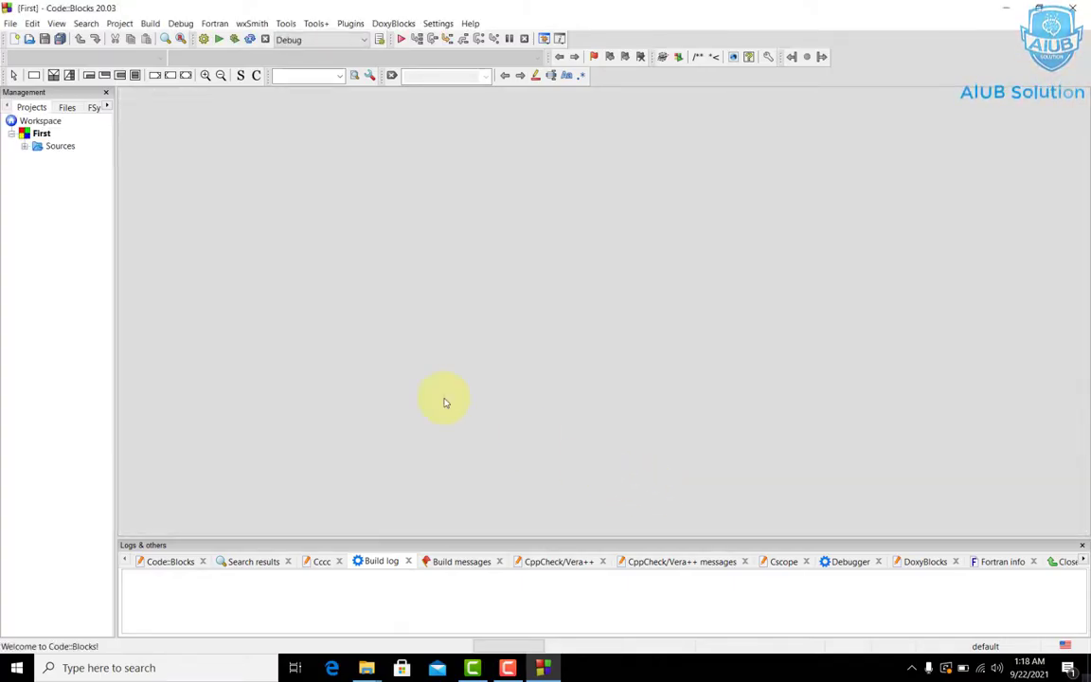
{"action": "left_click", "coordinate": [24, 146]}
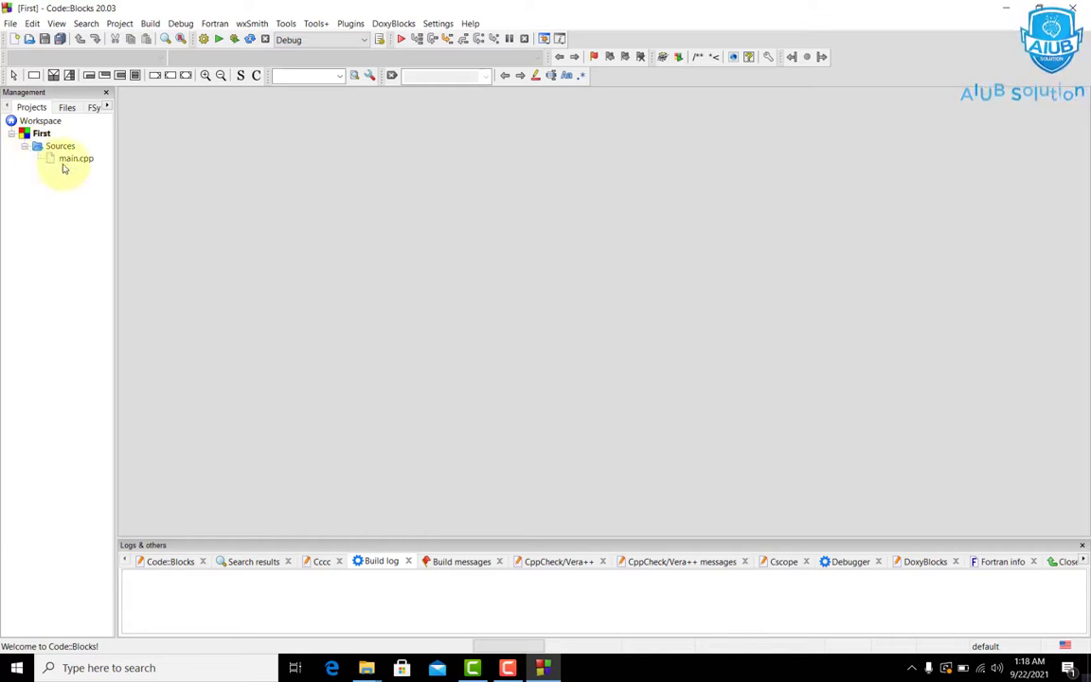
{"action": "double_click", "coordinate": [64, 159]}
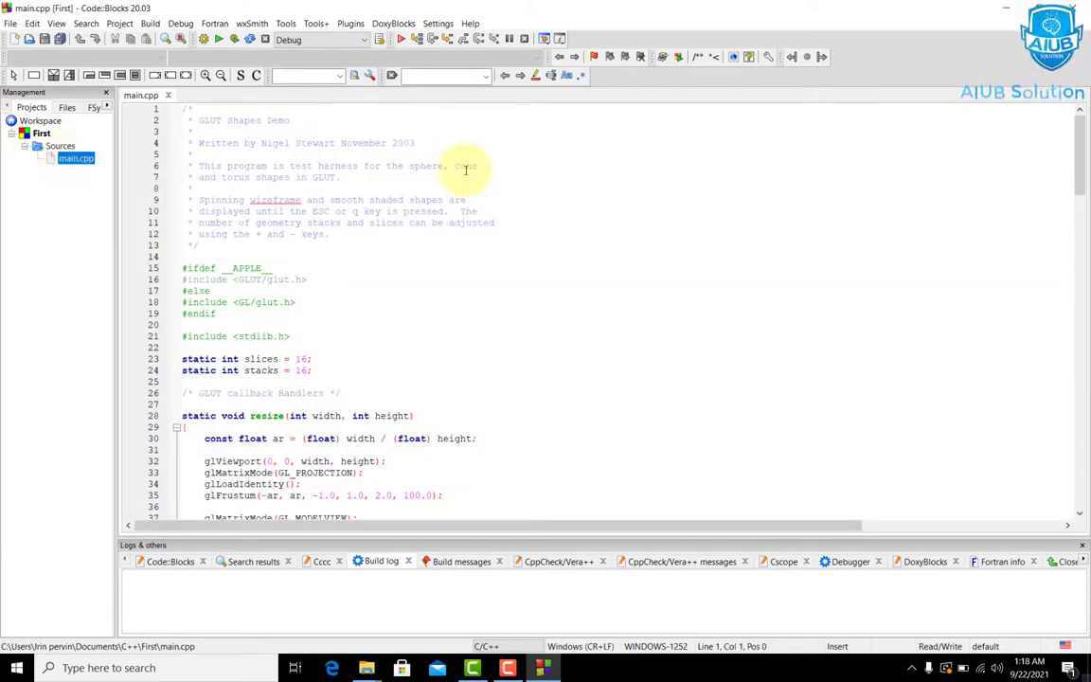
Check the compiler's installation directory in the global toolchain executables settings, browse the MinGW folder it points to, and close the settings without changes
{"action": "left_click", "coordinate": [437, 23]}
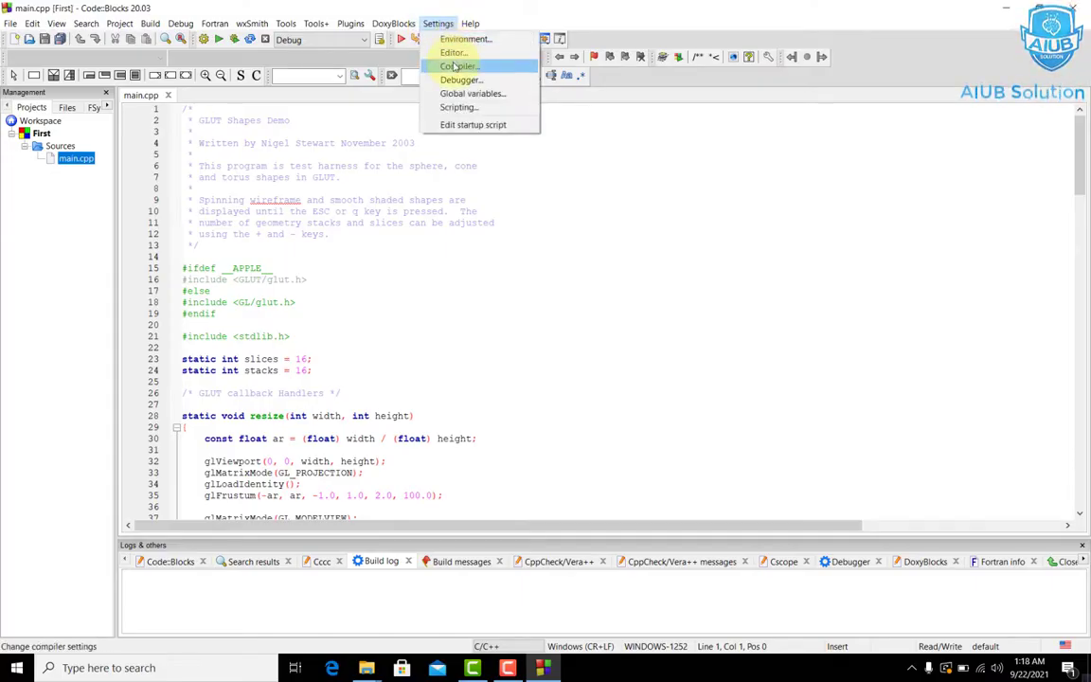
{"action": "left_click", "coordinate": [454, 66]}
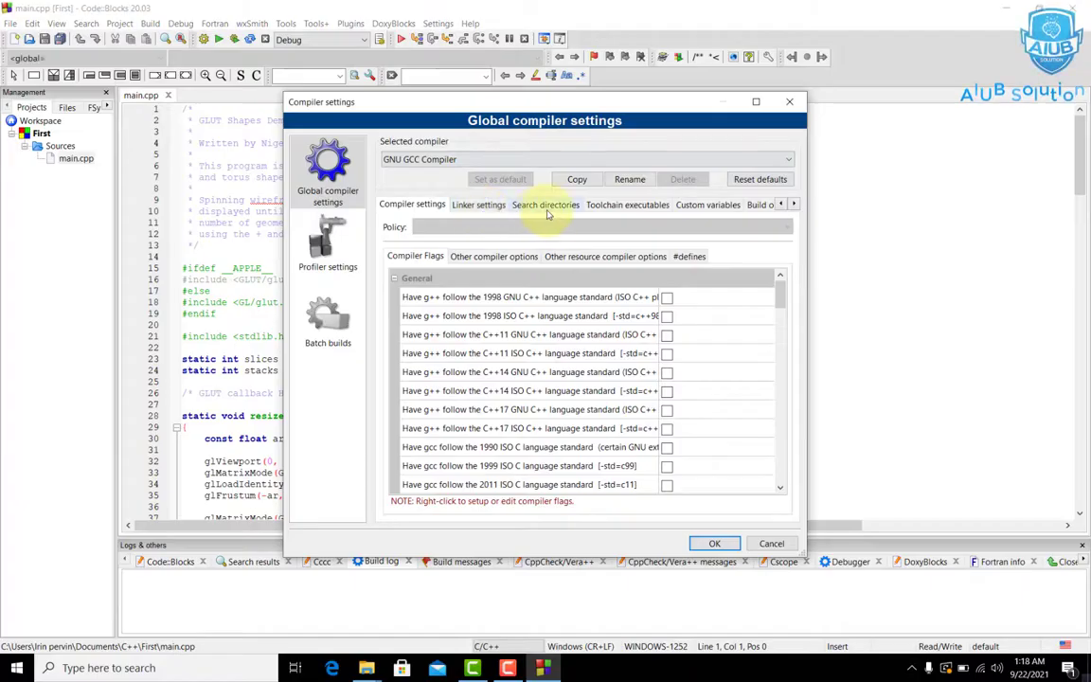
{"action": "left_click", "coordinate": [635, 206]}
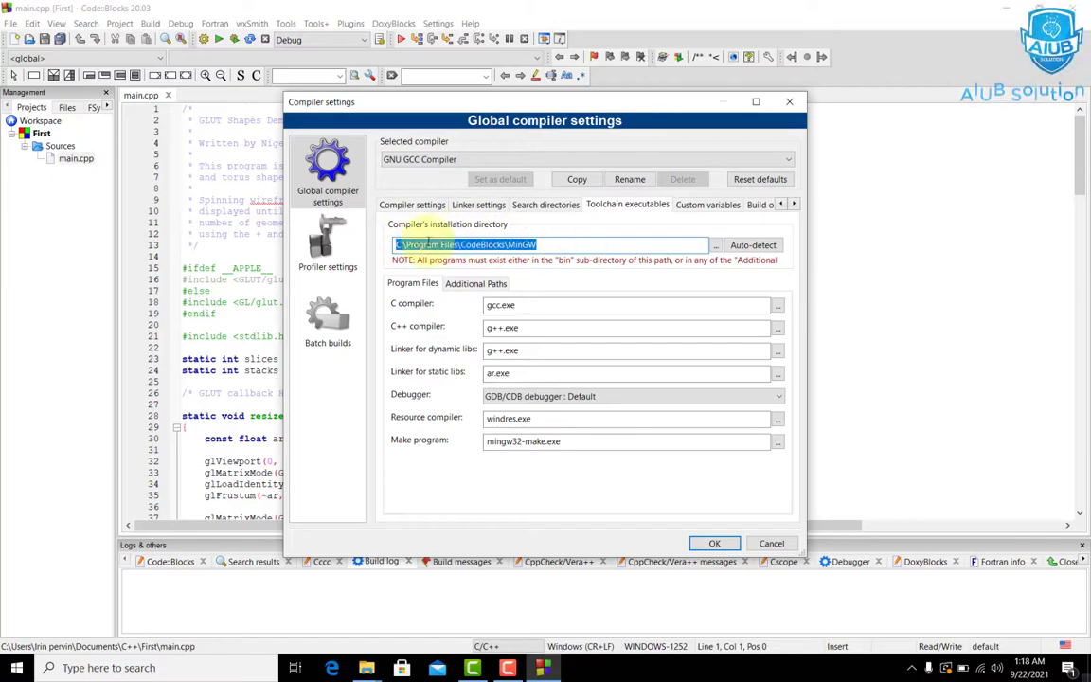
{"action": "left_click", "coordinate": [573, 243]}
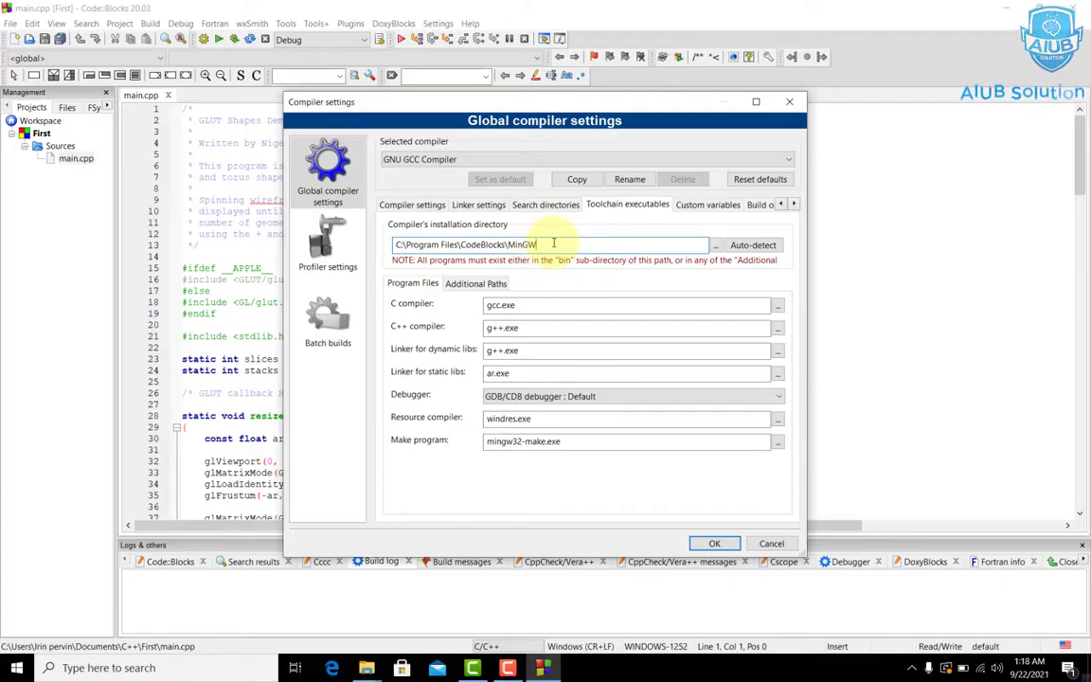
{"action": "left_click", "coordinate": [717, 244]}
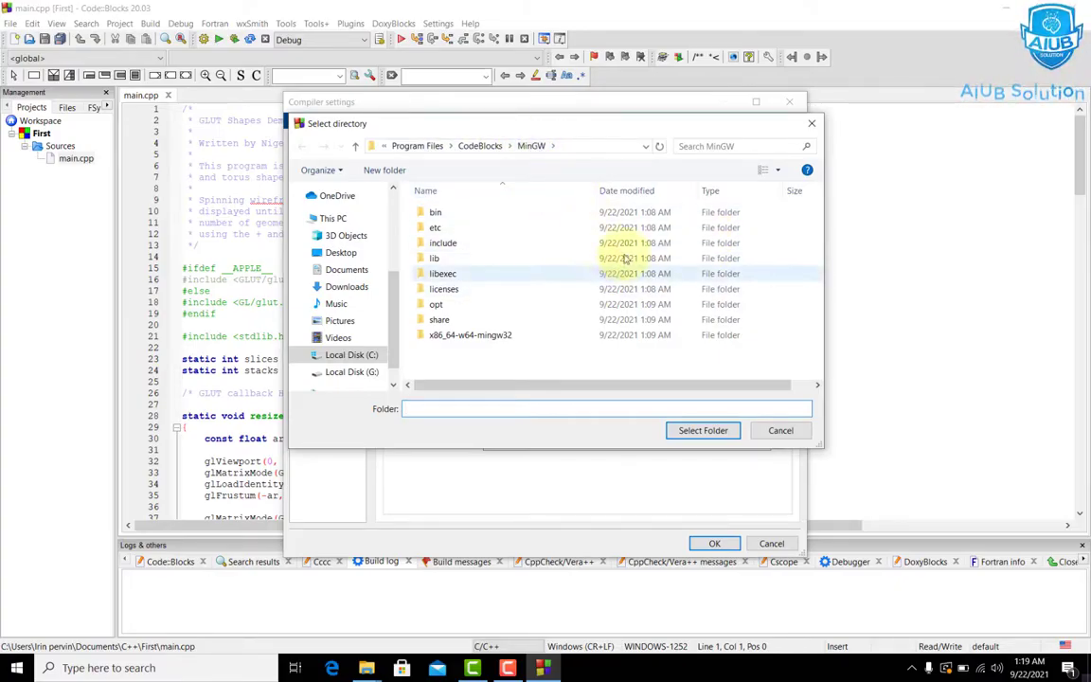
{"action": "left_click", "coordinate": [811, 123]}
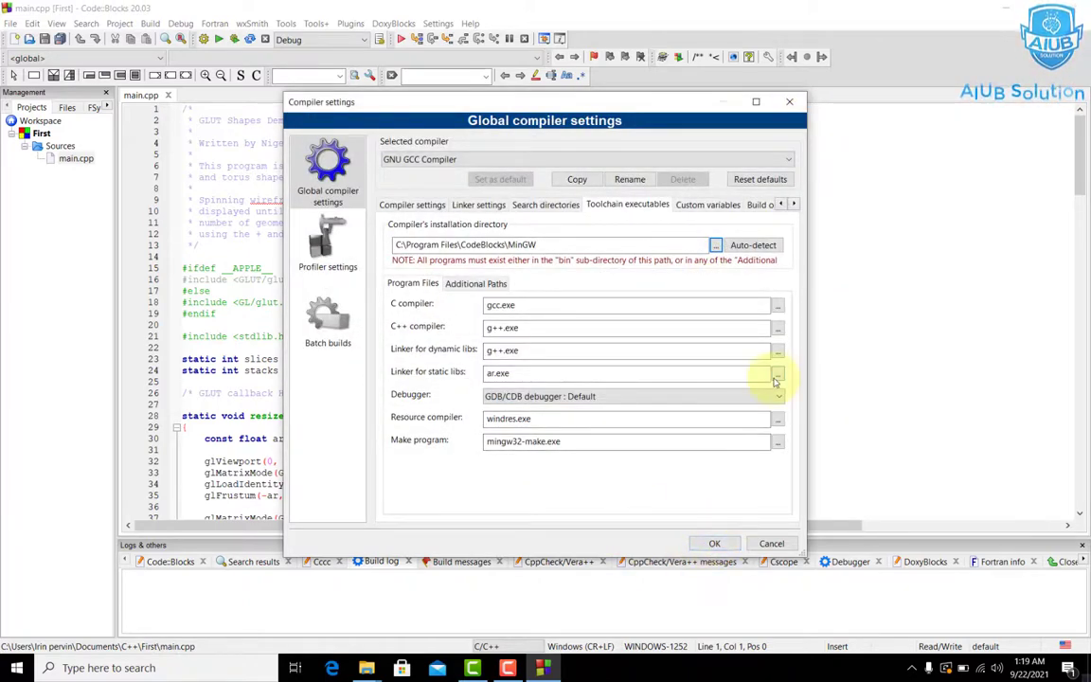
{"action": "left_click", "coordinate": [790, 103]}
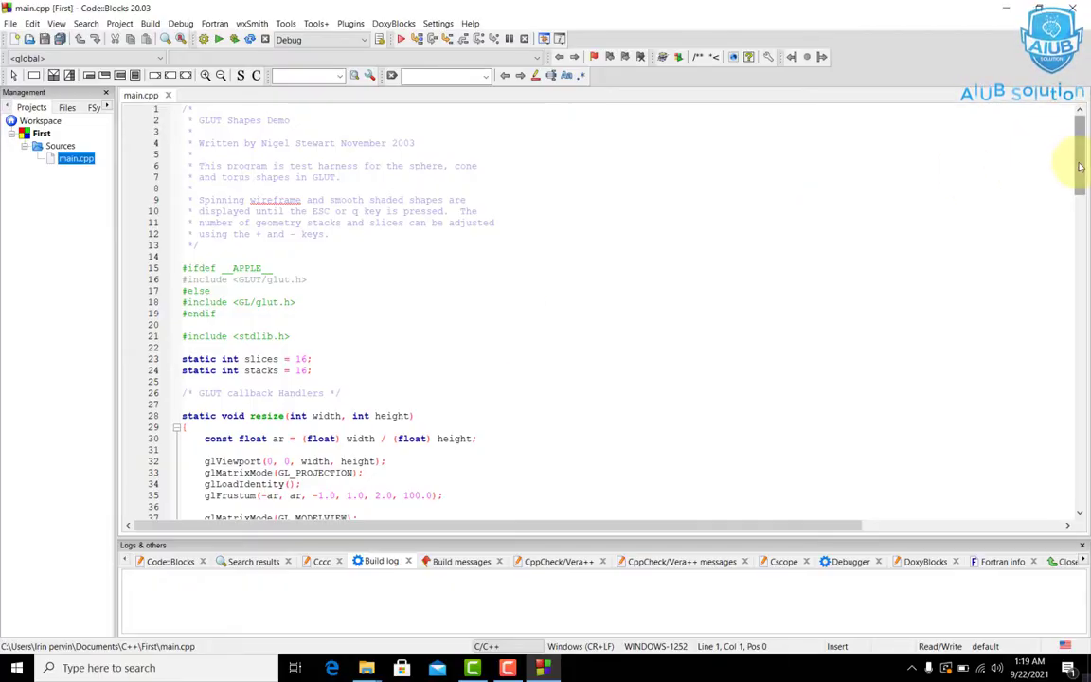
Build and run the First project with the Debug target
{"action": "left_click_drag", "start_coordinate": [1079, 166], "coordinate": [1079, 142]}
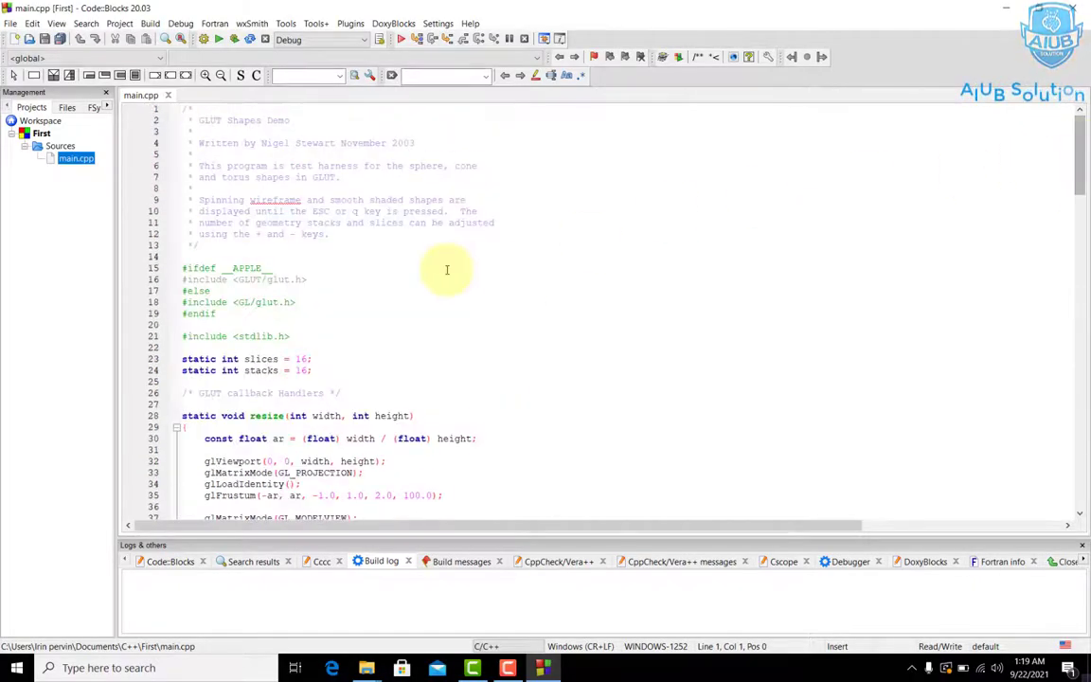
{"action": "left_click", "coordinate": [235, 40]}
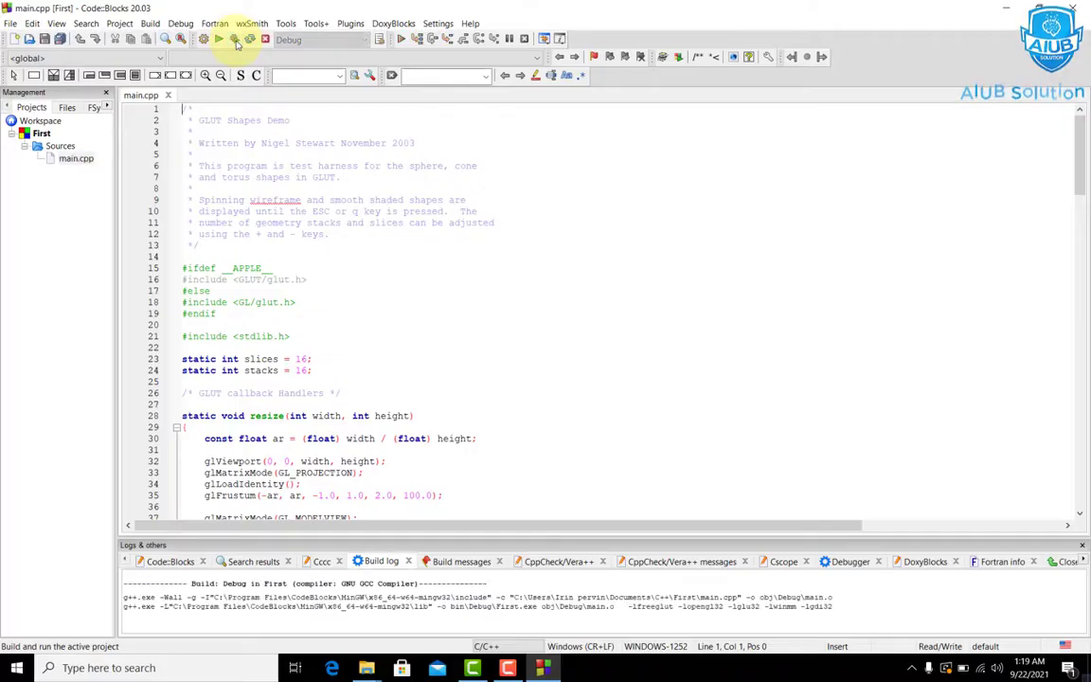